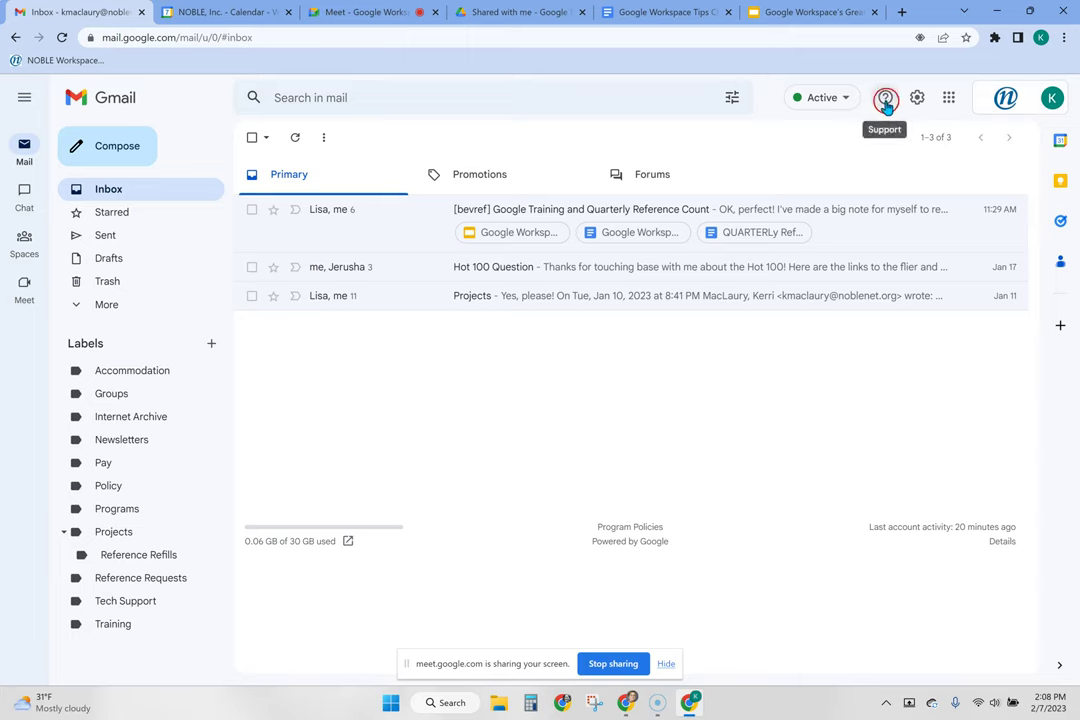
Open the Gmail Help panel, then the Gmail training page from the support options
left_click(885, 100)
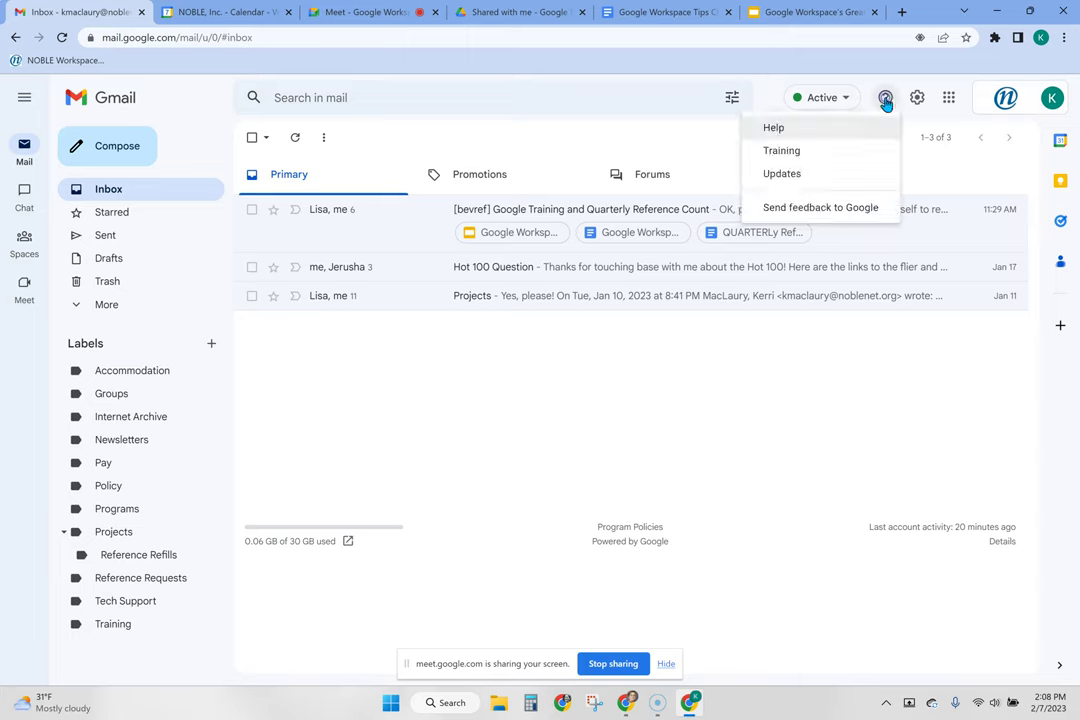
left_click(792, 132)
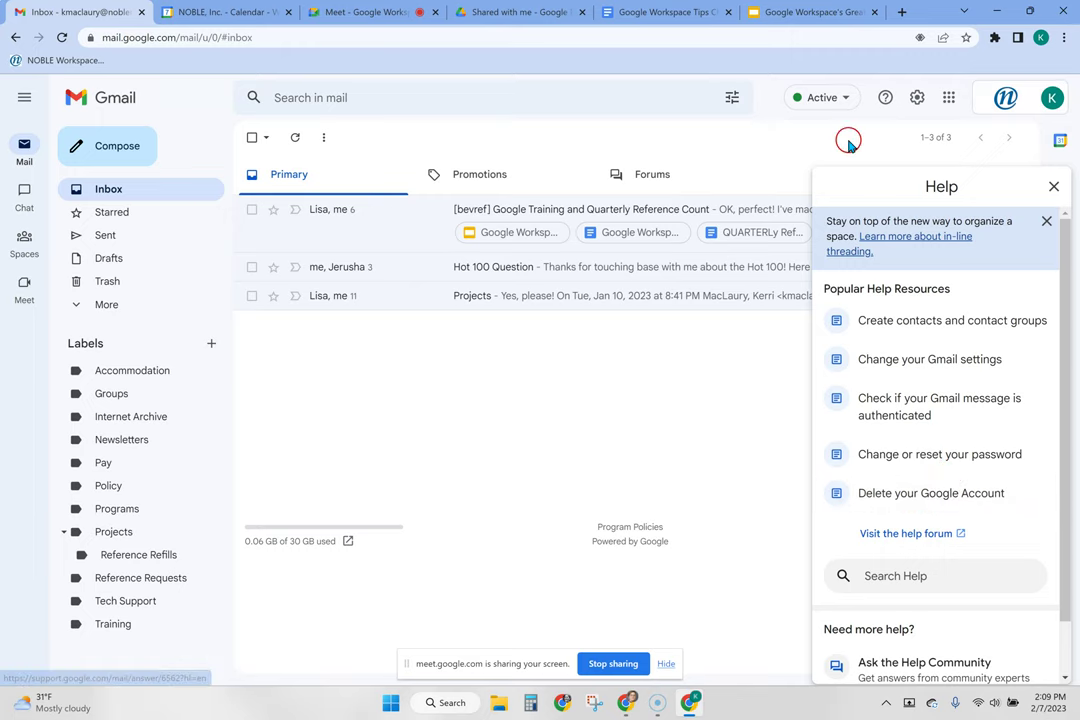
left_click(885, 97)
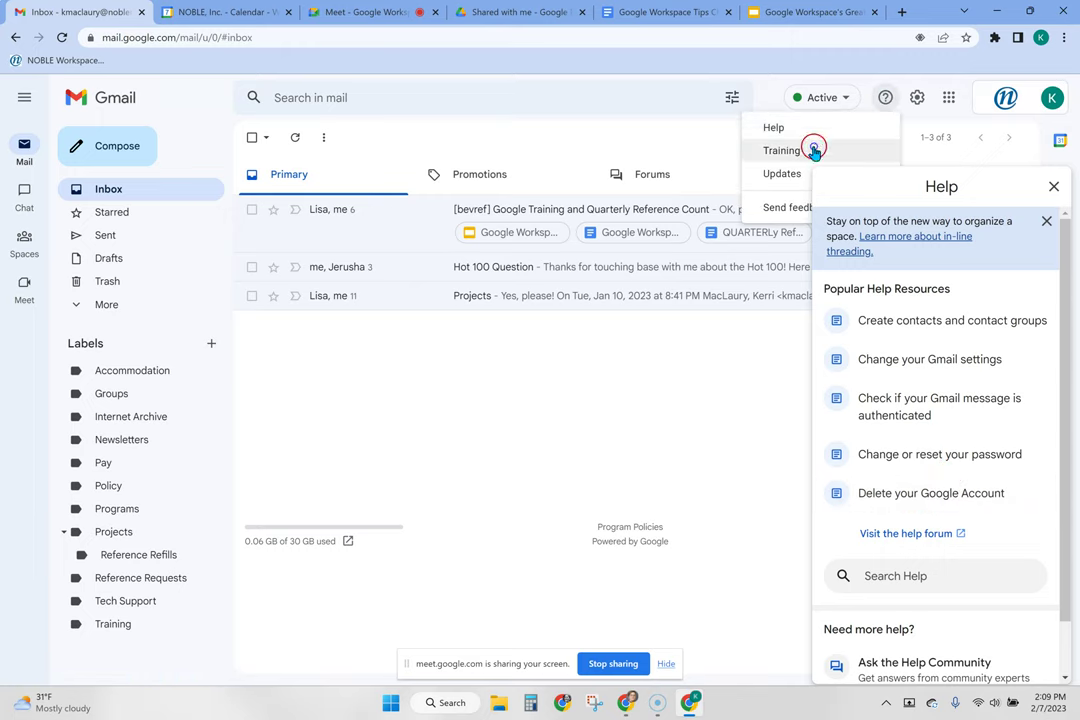
left_click(766, 155)
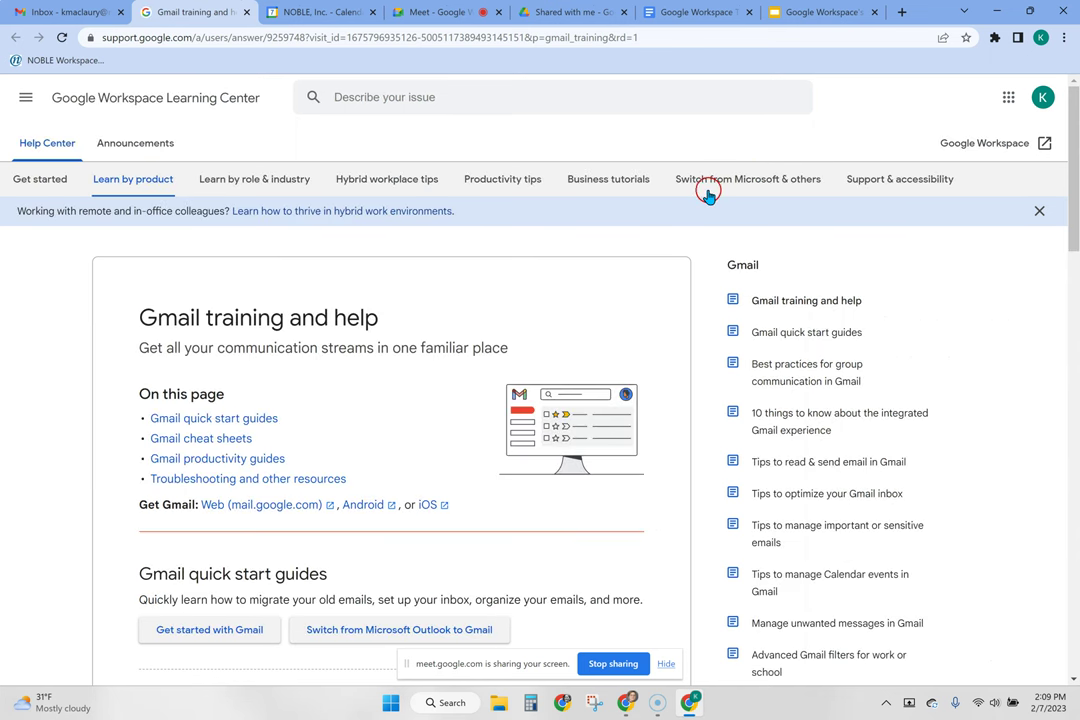
Return to the Gmail inbox and revisit the Gmail training page in the Google Workspace Learning Center
left_click(66, 12)
left_click(868, 101)
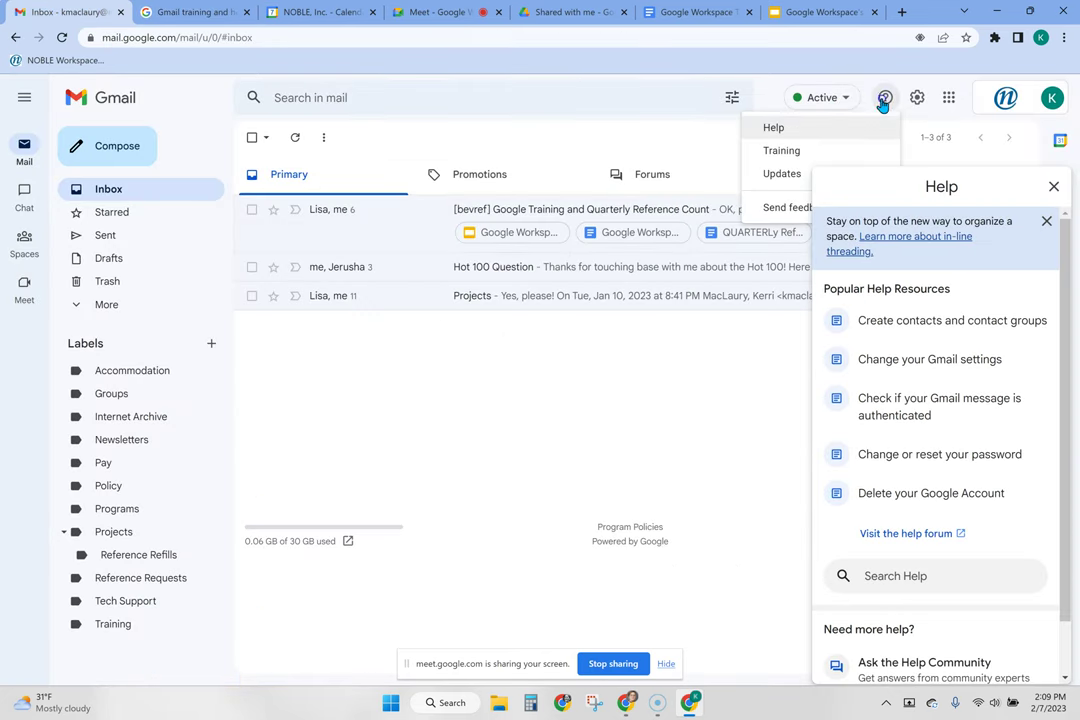
left_click(769, 157)
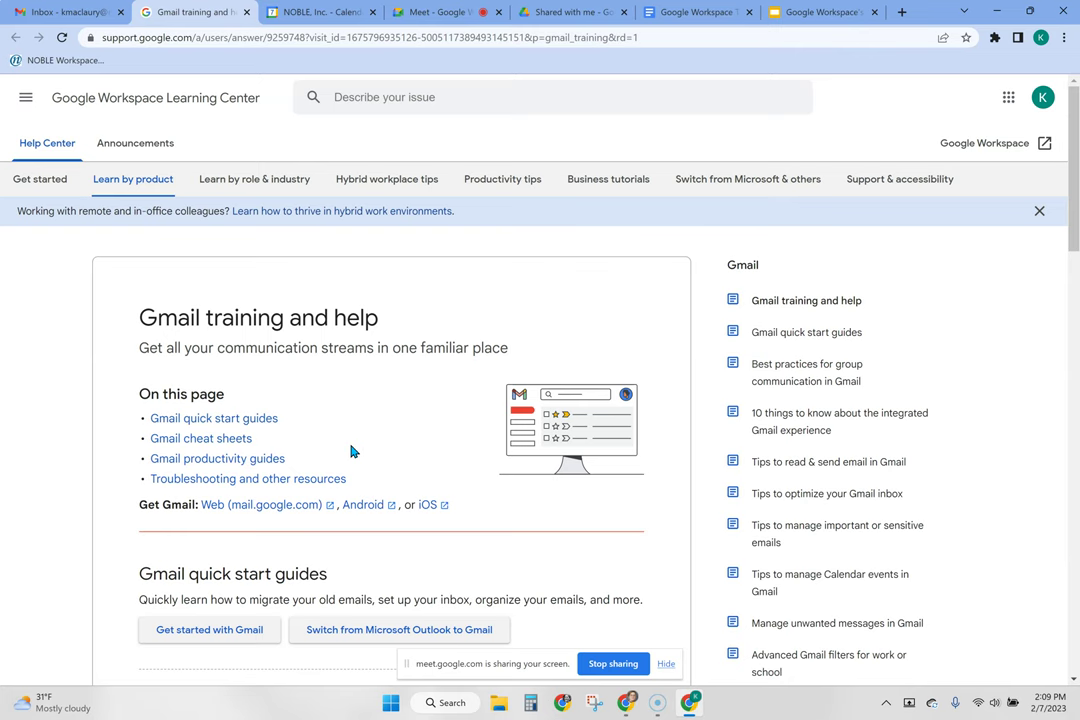
left_click(105, 14)
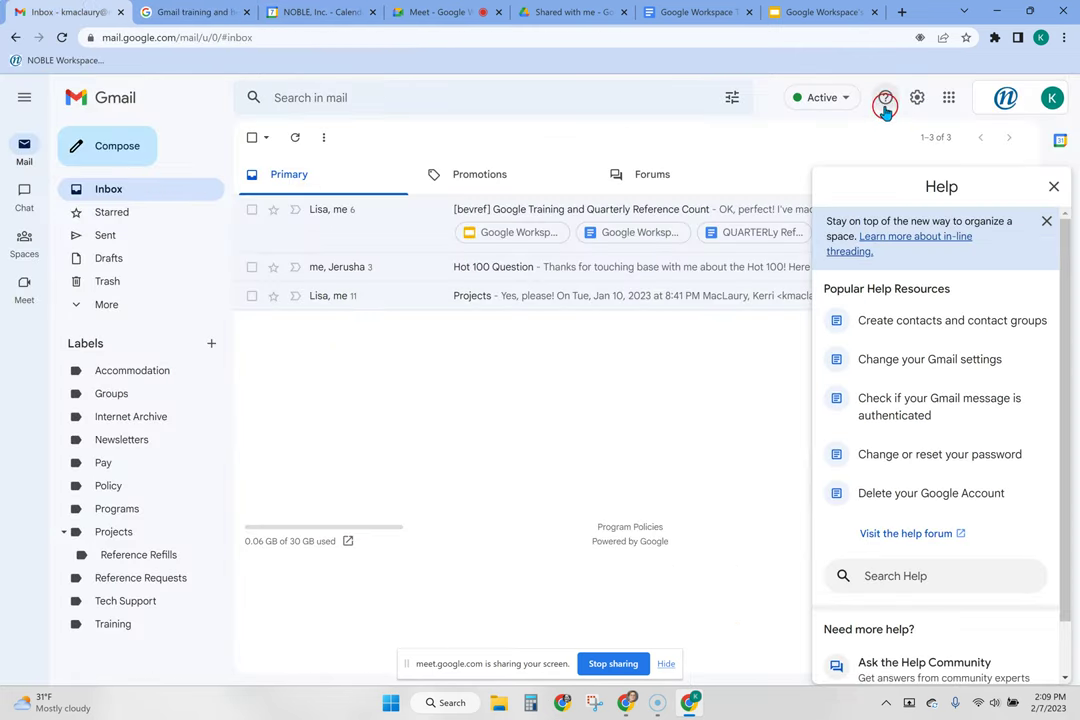
Show the support options in Google Calendar and in Google Drive
left_click(290, 12)
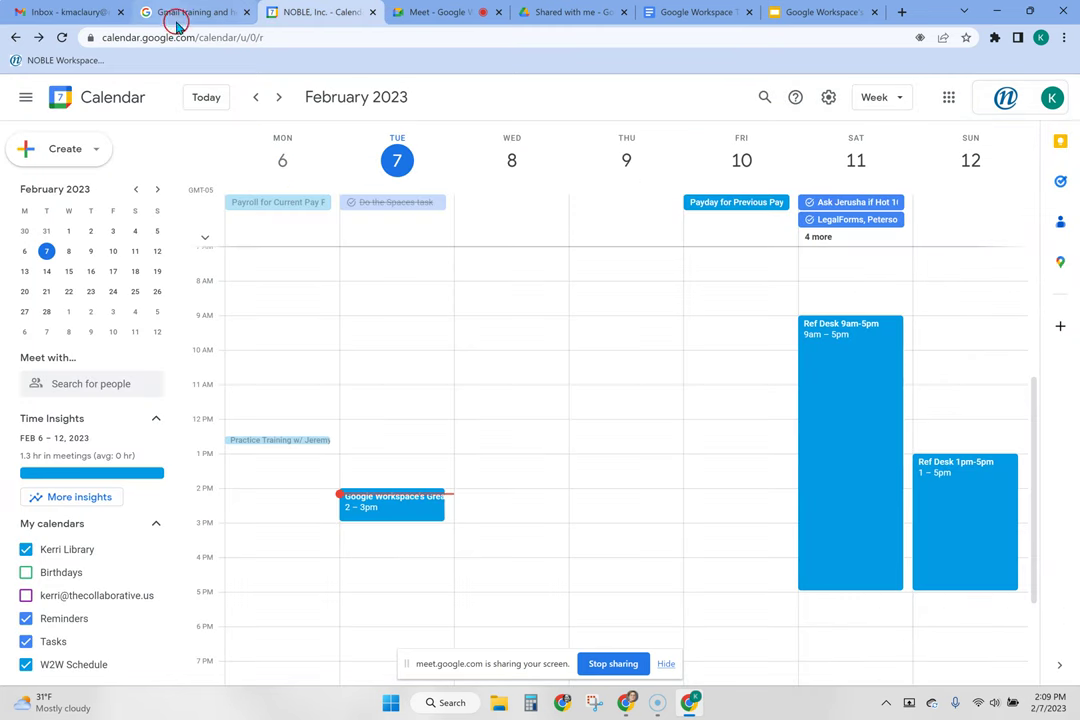
left_click(795, 97)
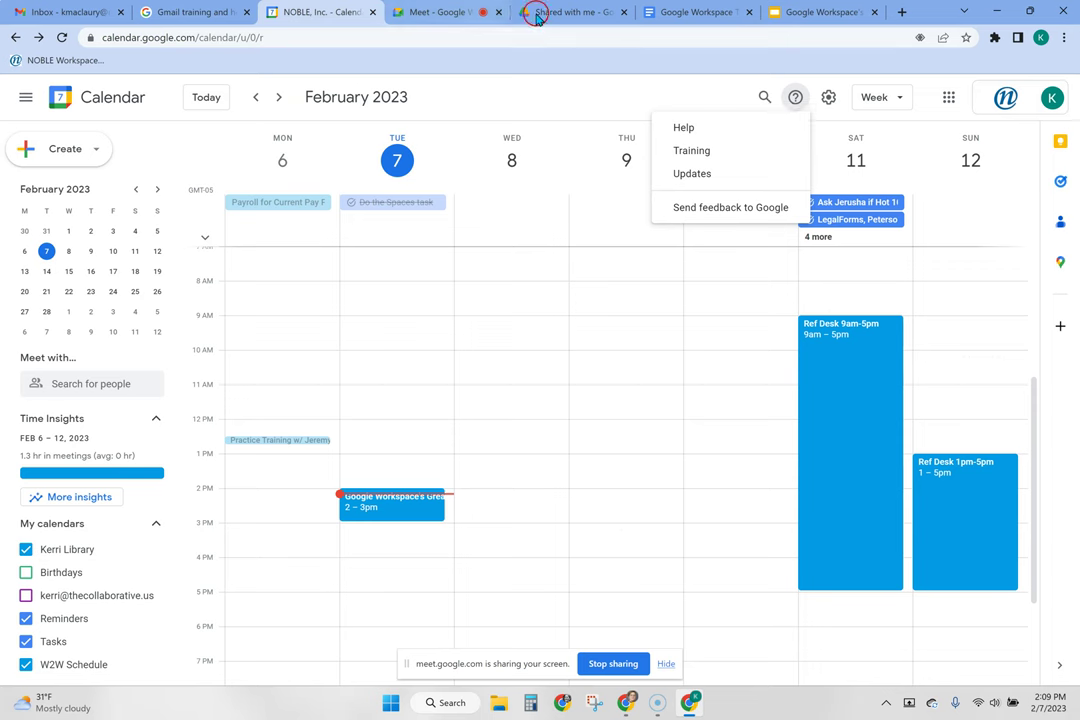
left_click(578, 12)
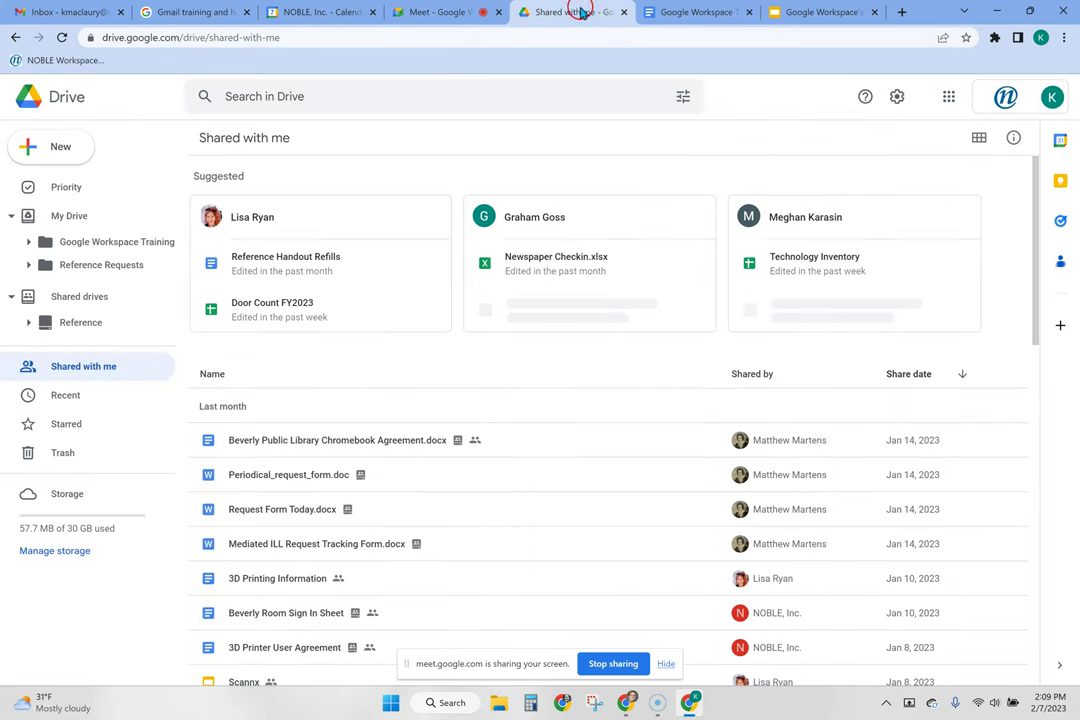
left_click(865, 97)
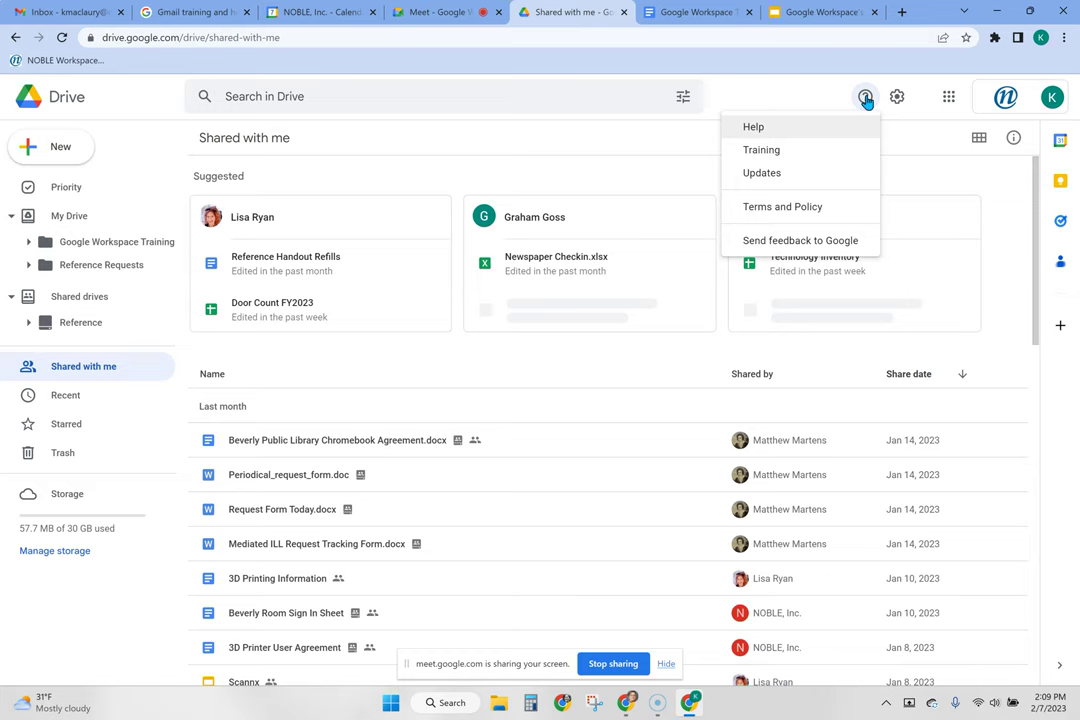
Switch to the Google Workspace's Greatest Hits presentation and copy the link behind "Google Workspace Updates Blog" on the Resources slide
left_click(812, 22)
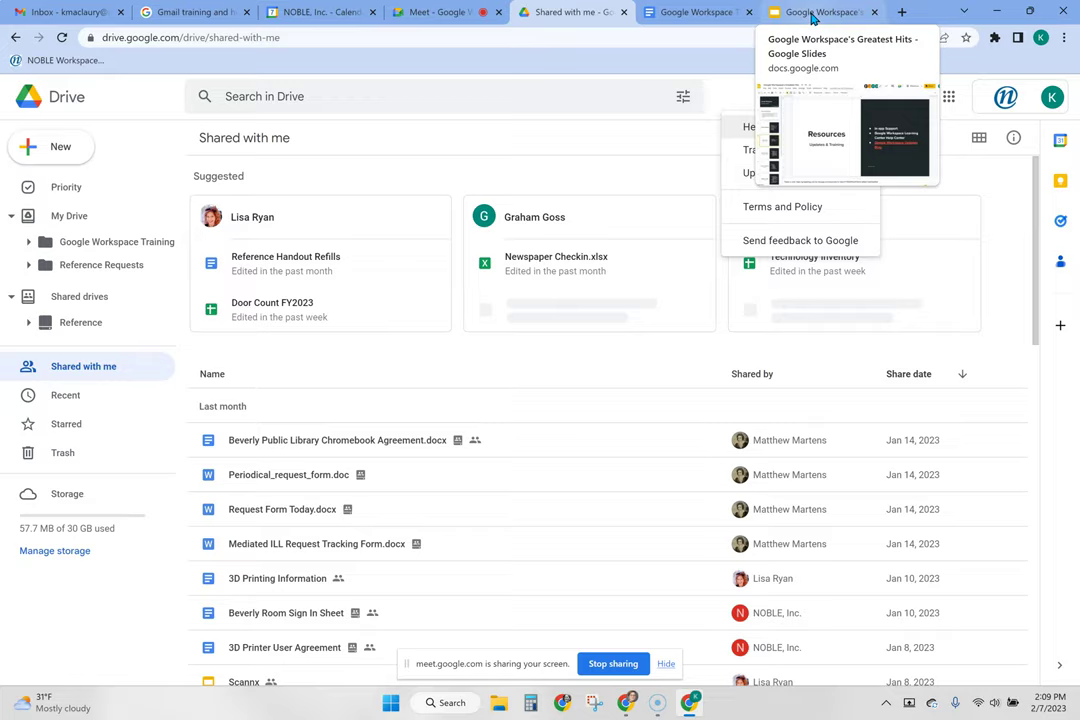
left_click(813, 14)
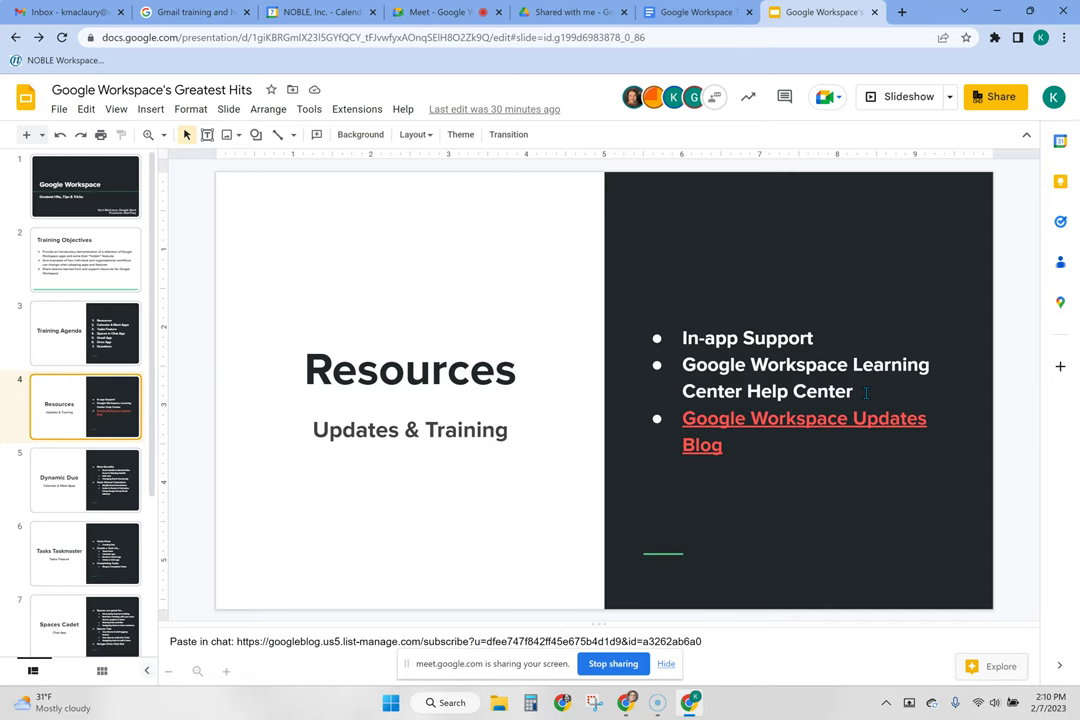
left_click(787, 424)
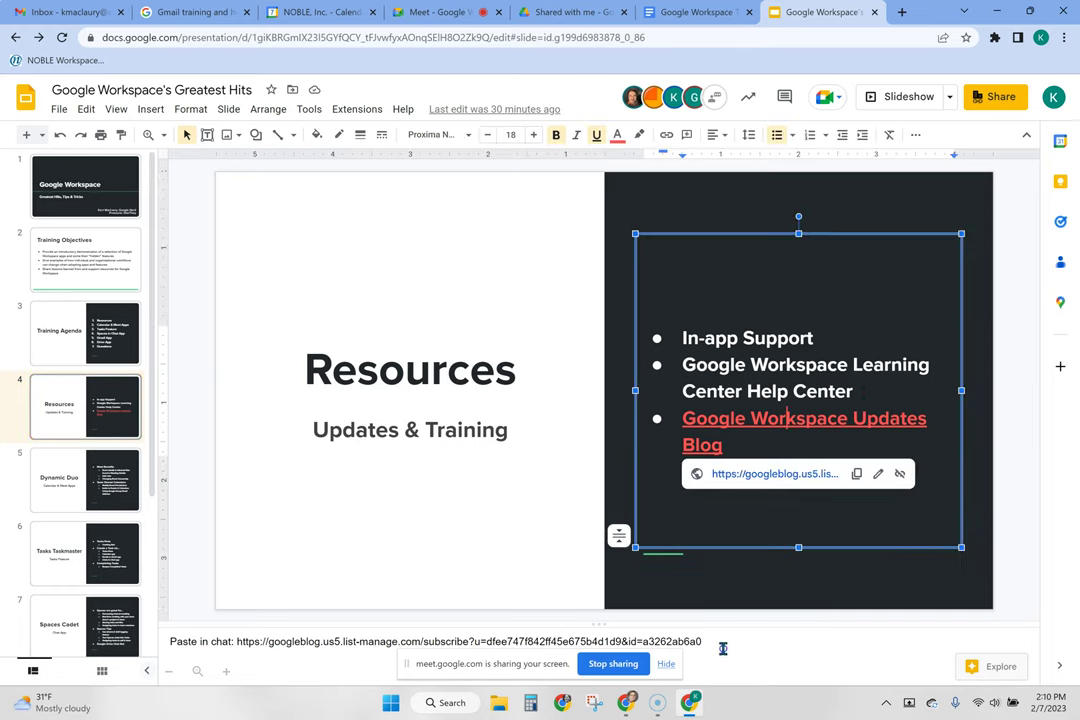
left_click(848, 476)
left_click(827, 425)
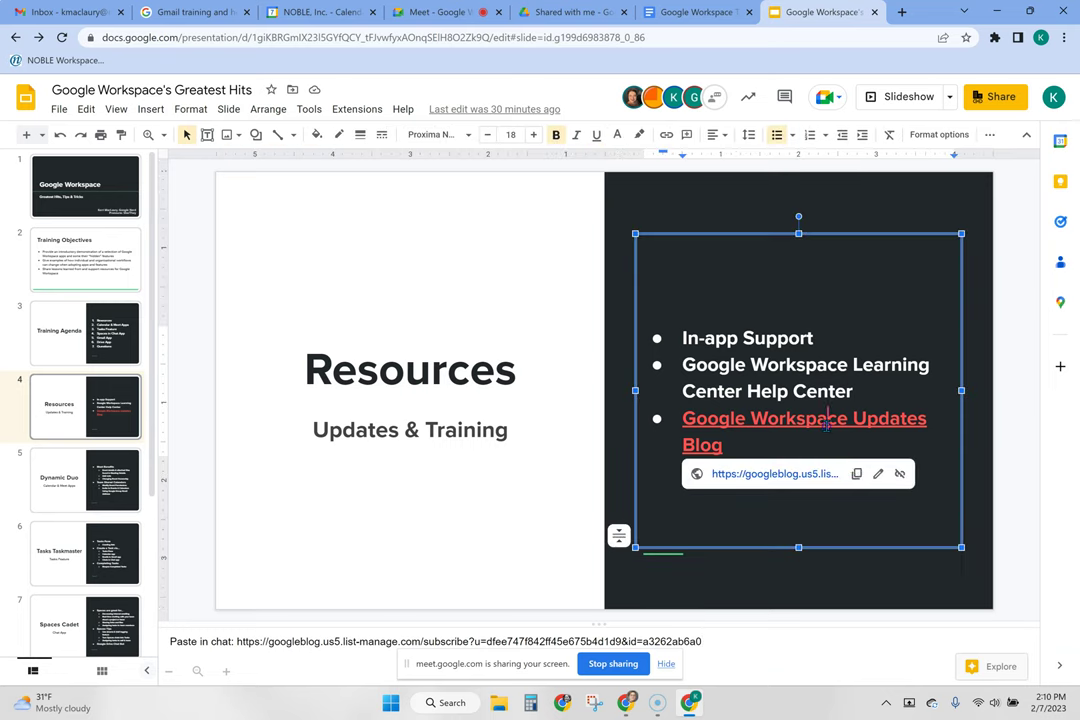
left_click(856, 475)
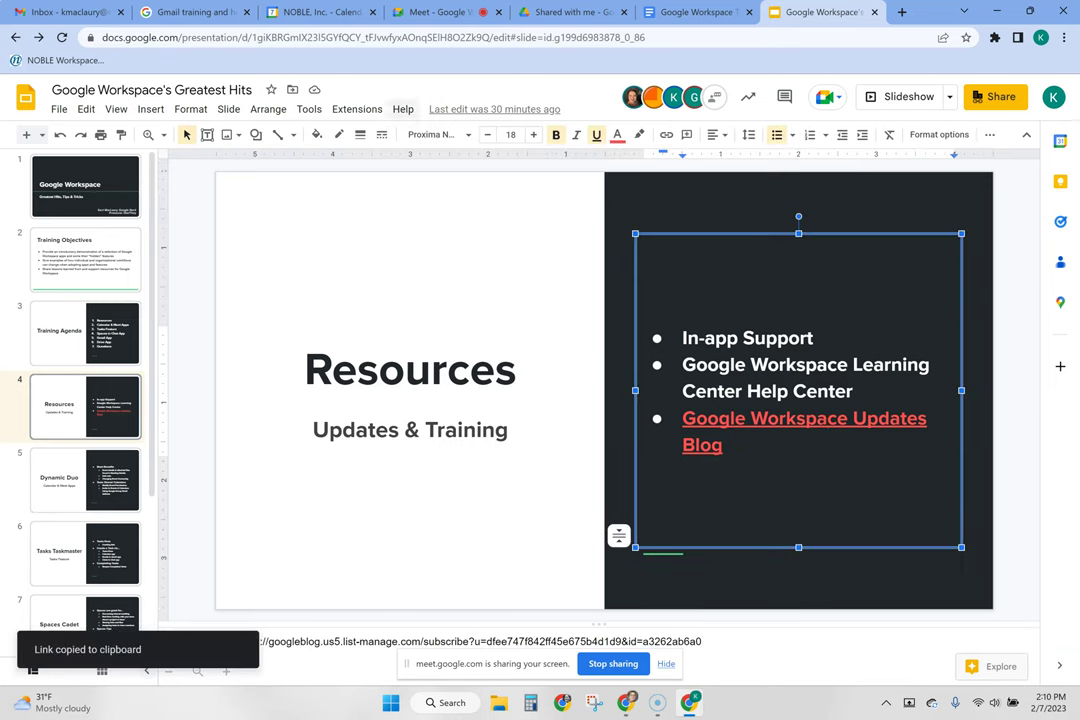
Switch to the Google Meet call, send the copied blog link as an in-call message to everyone, and close the messages
left_click(437, 12)
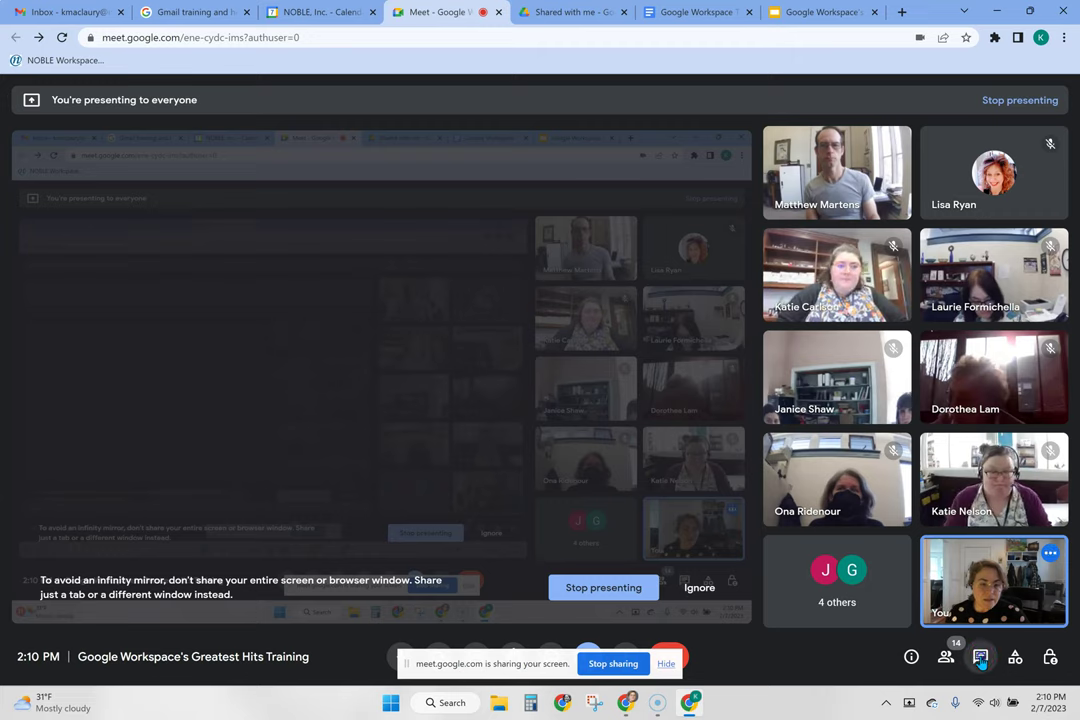
left_click(980, 657)
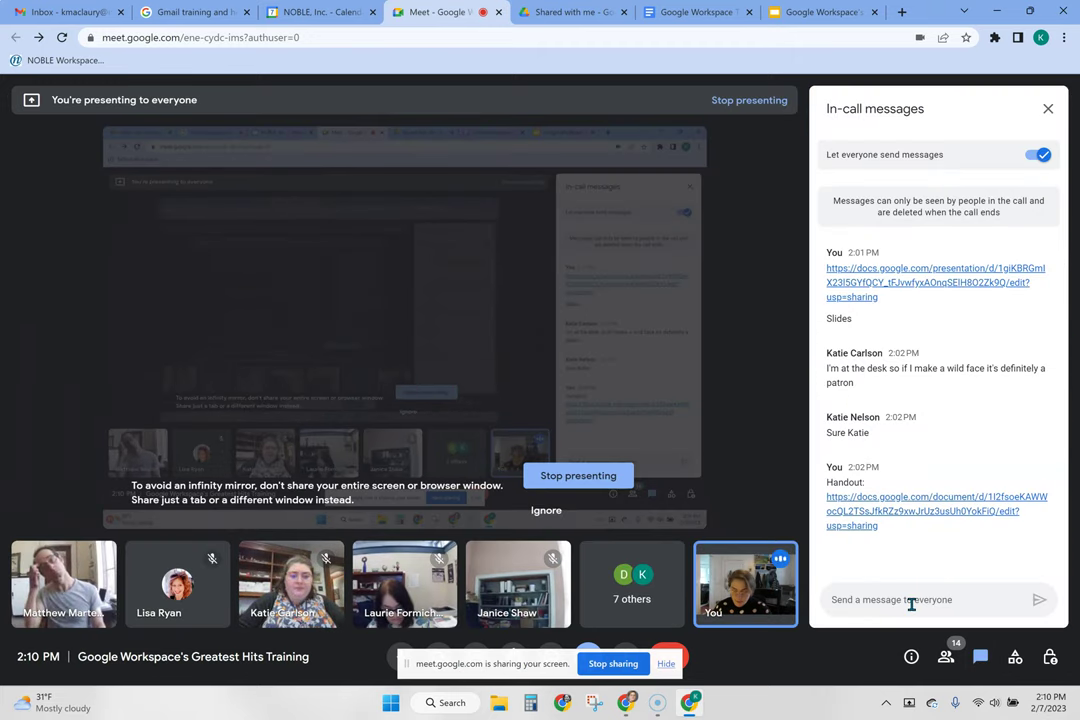
left_click(911, 604)
key("ctrl+v")
key("Return")
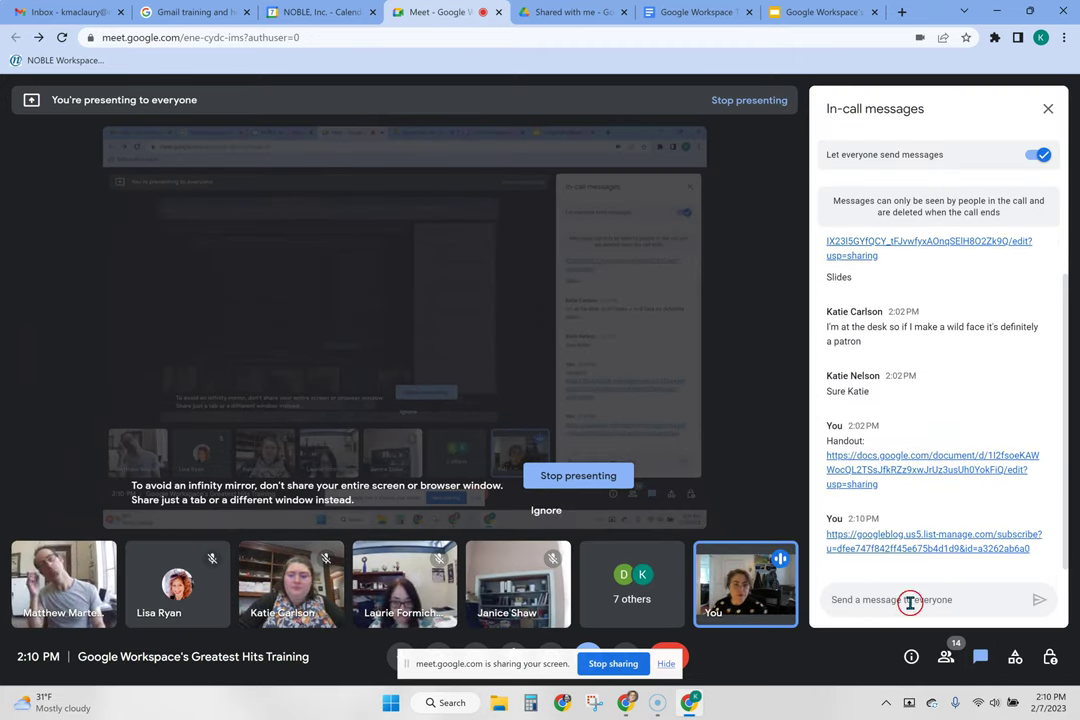
left_click(1048, 112)
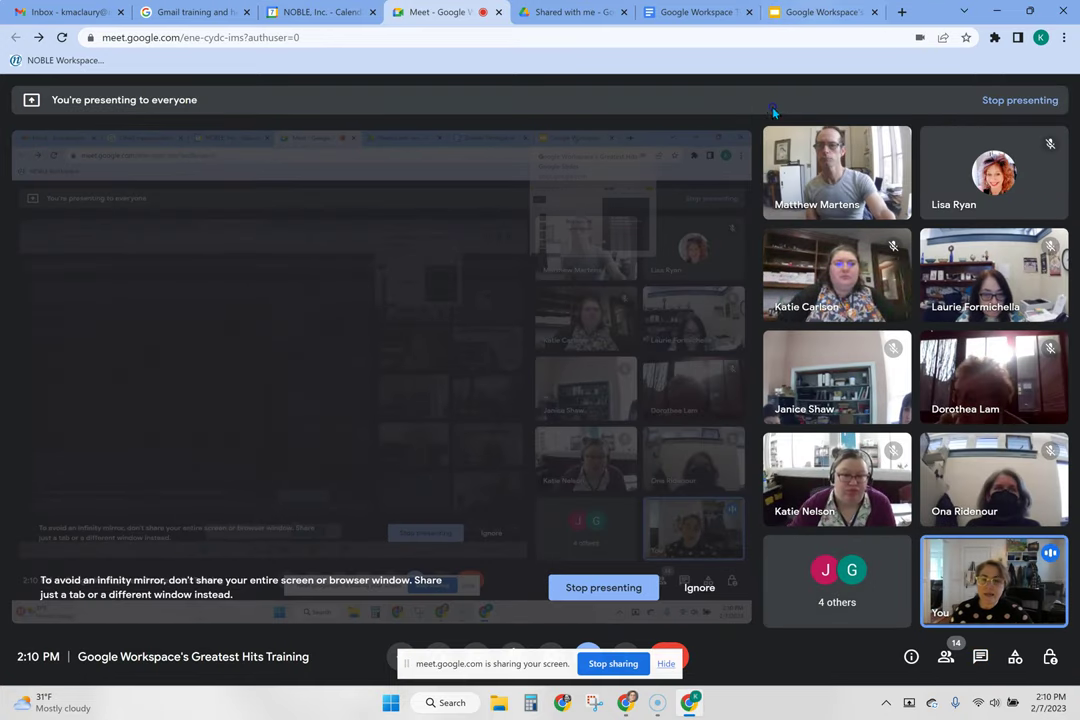
Return to the Resources slide in Google Slides, deselect its text box and stop sharing the screen with Meet
left_click(808, 10)
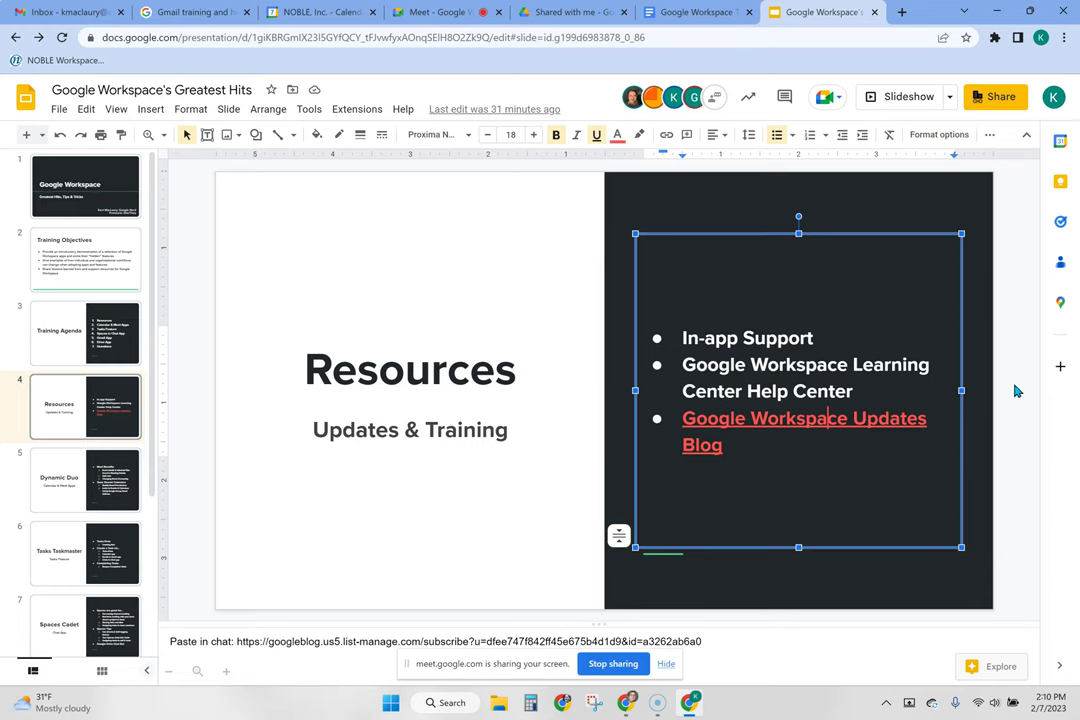
left_click(1015, 390)
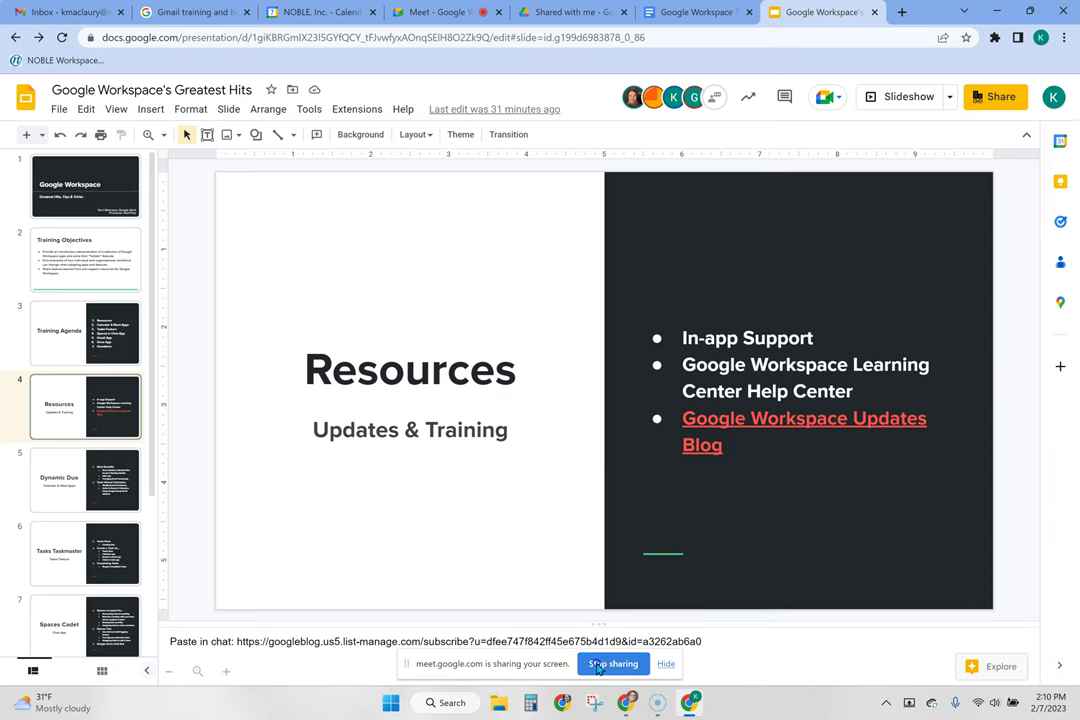
left_click(598, 665)
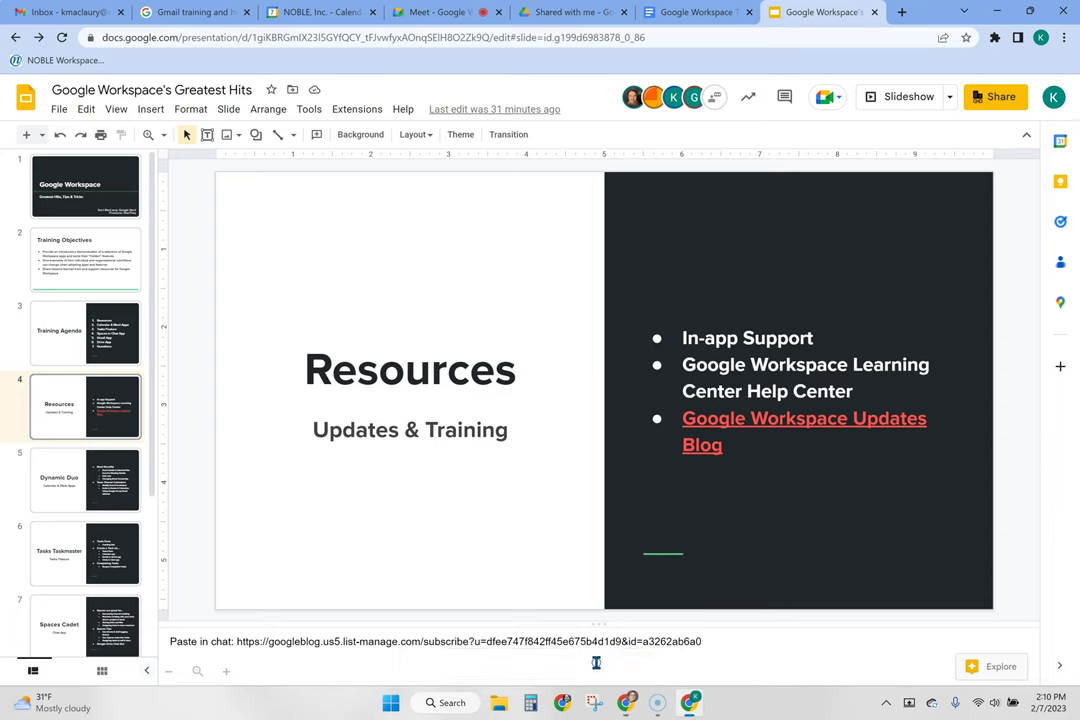
Present the Chrome window to everyone in the Google Meet call
left_click(430, 10)
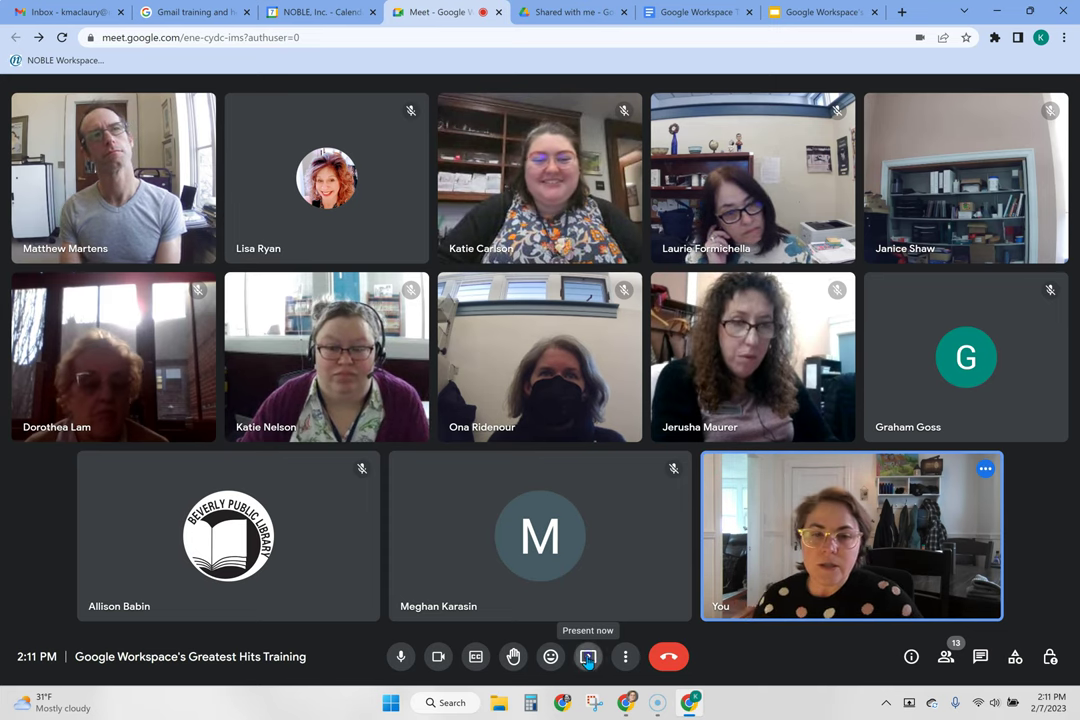
left_click(588, 659)
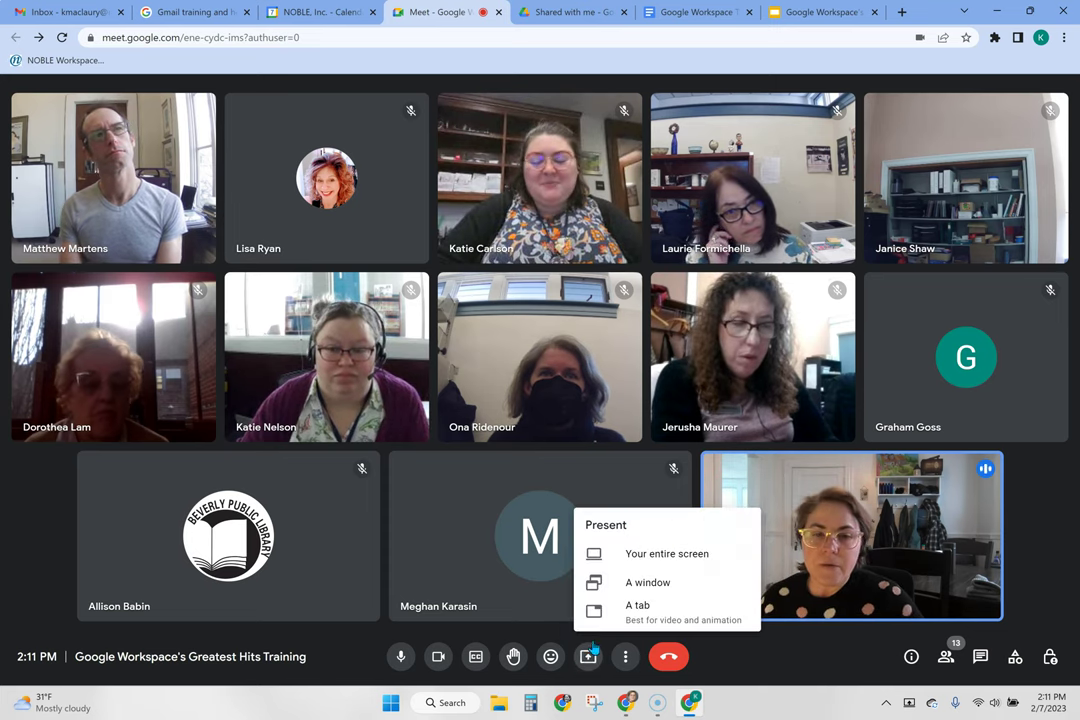
left_click(633, 582)
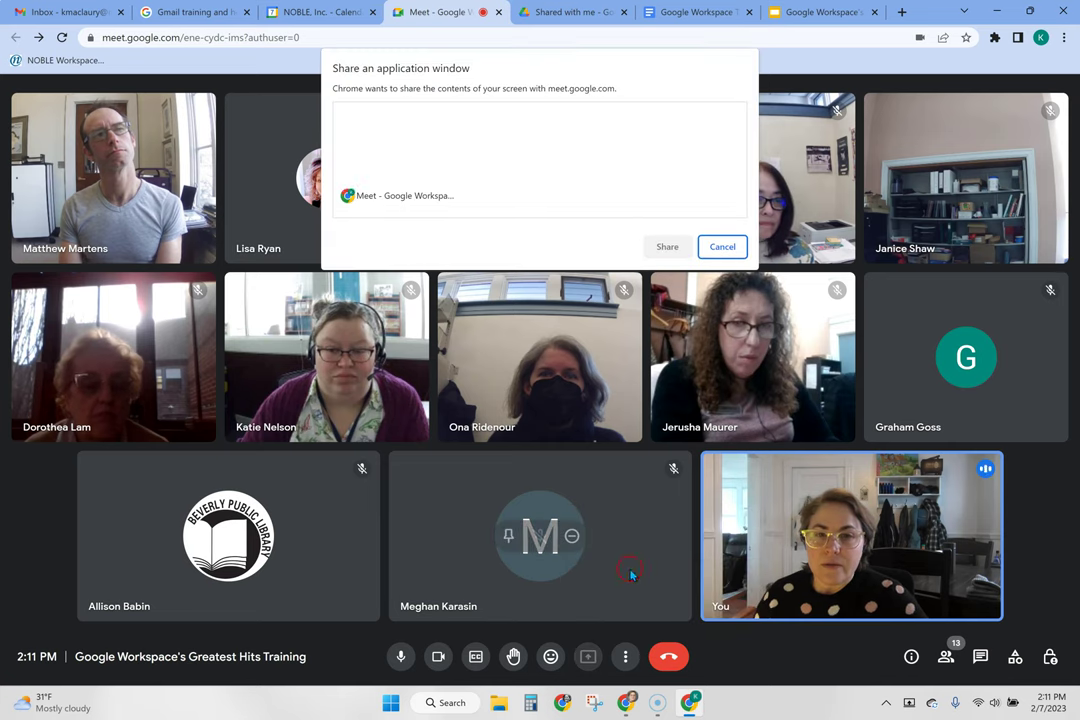
left_click(662, 250)
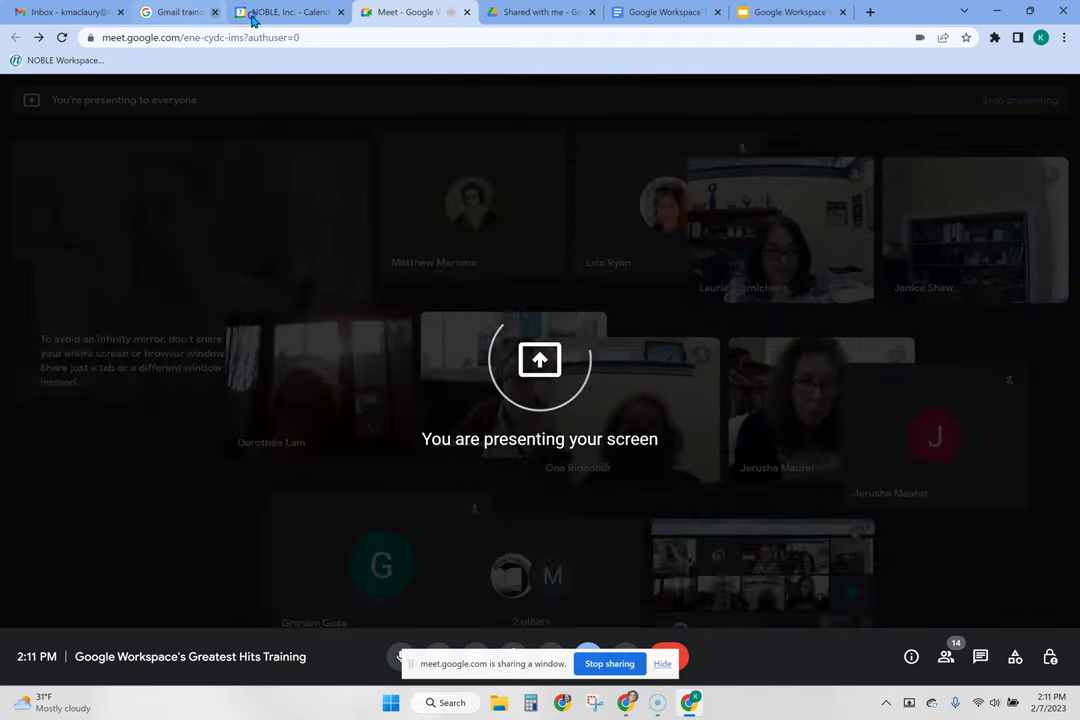
Close the Gmail training page and switch to Google Calendar, dismissing its support options
left_click(244, 12)
left_click(210, 12)
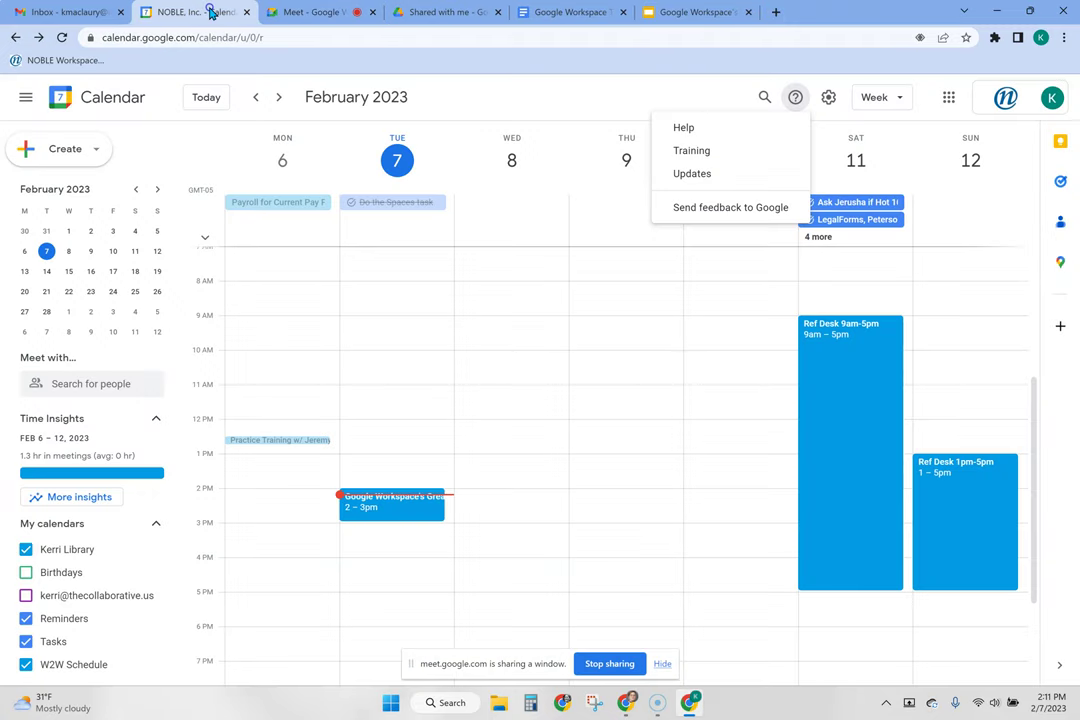
left_click(620, 93)
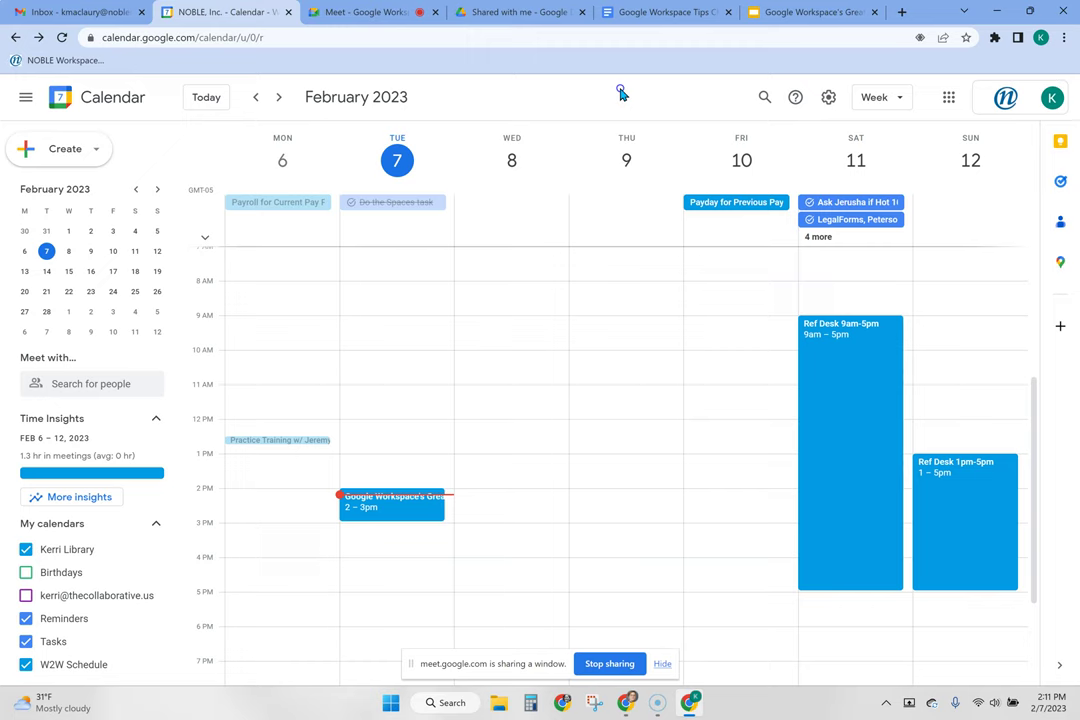
In the Google Meet call, move the sharing notice off the call controls and open the meeting details
left_click(370, 14)
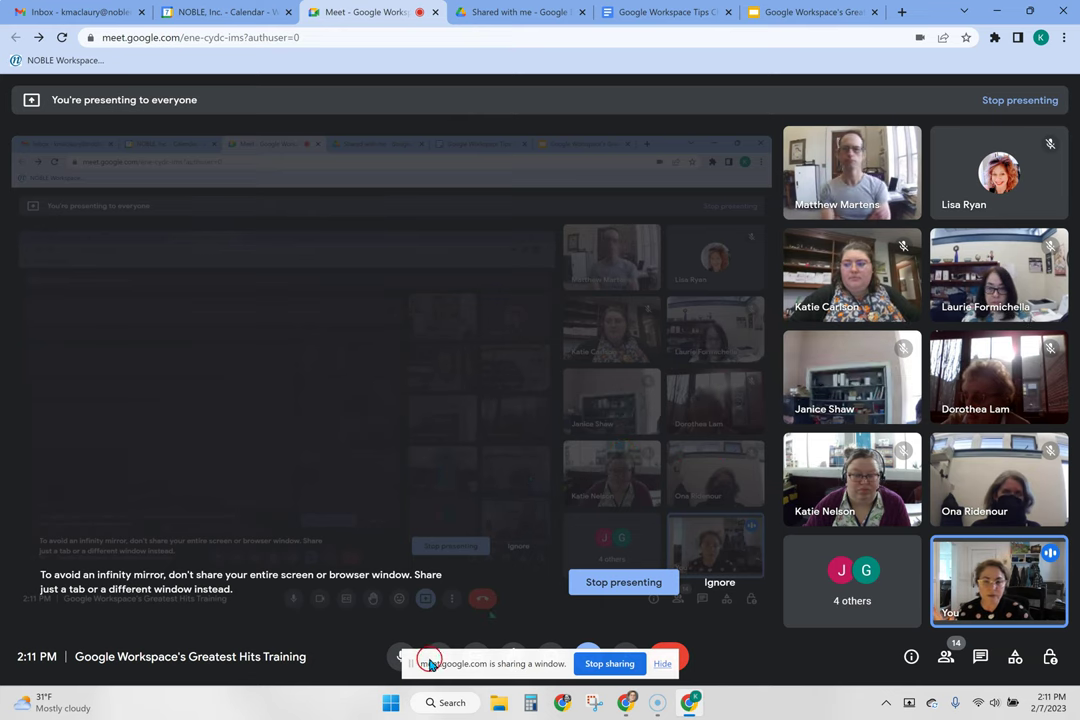
left_click_drag(413, 668, 28, 539)
left_click(911, 657)
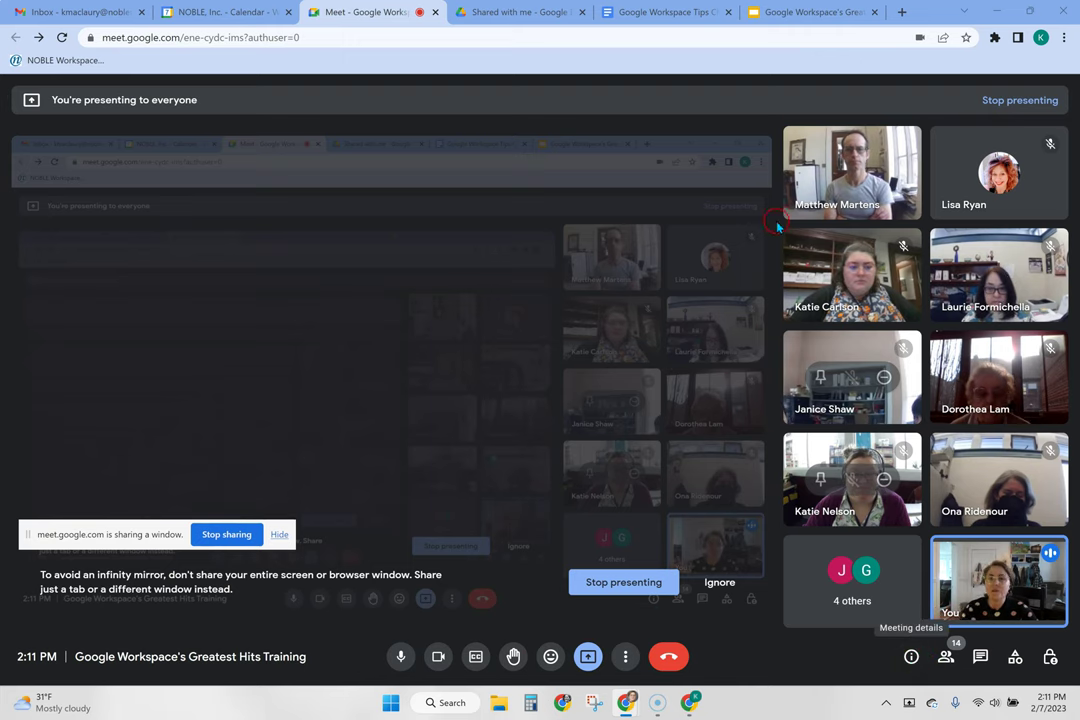
left_click(911, 657)
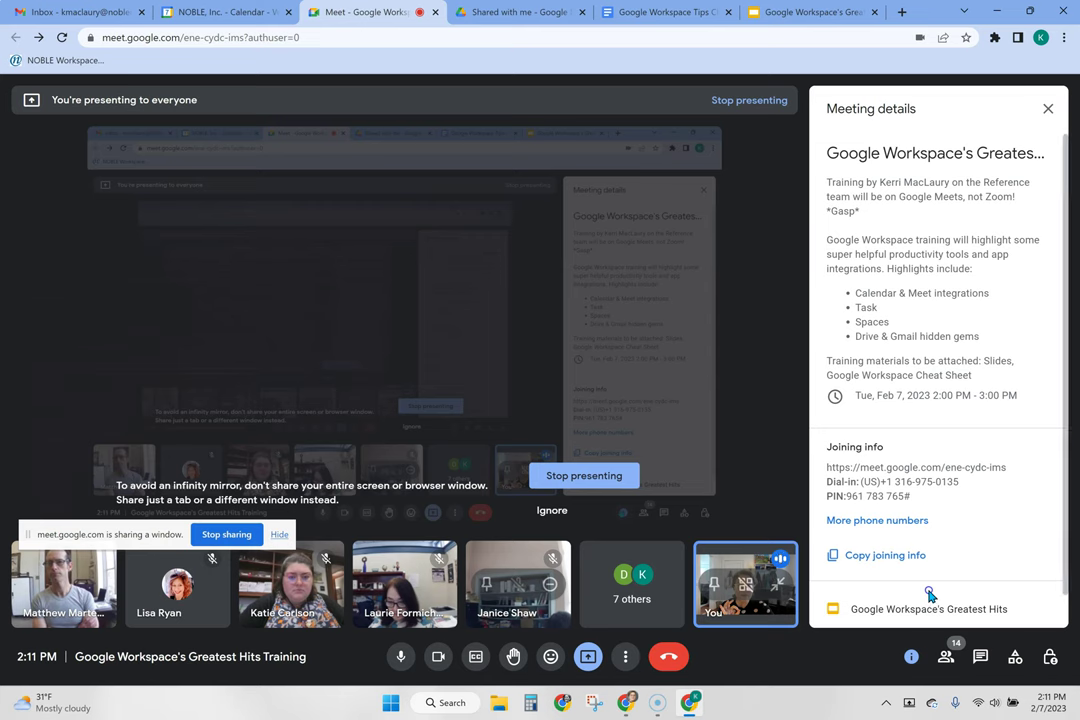
Examine the training description, joining info and attached files in the meeting details
left_click_drag(827, 182, 974, 374)
left_click(966, 356)
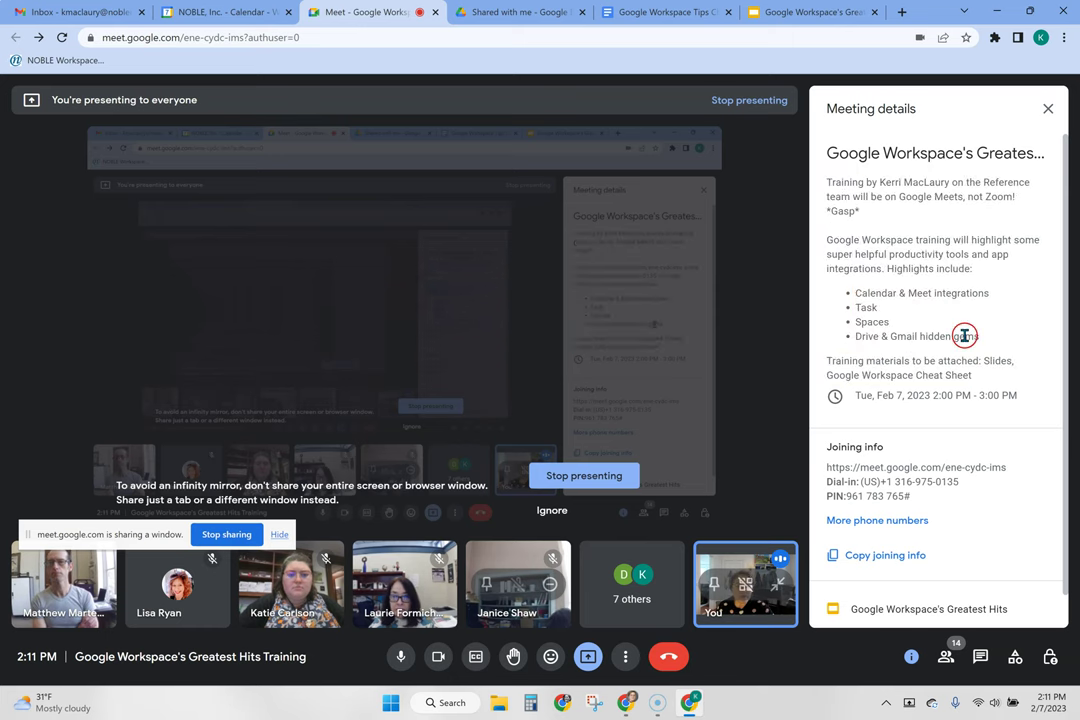
scroll(966, 340, "down", 1)
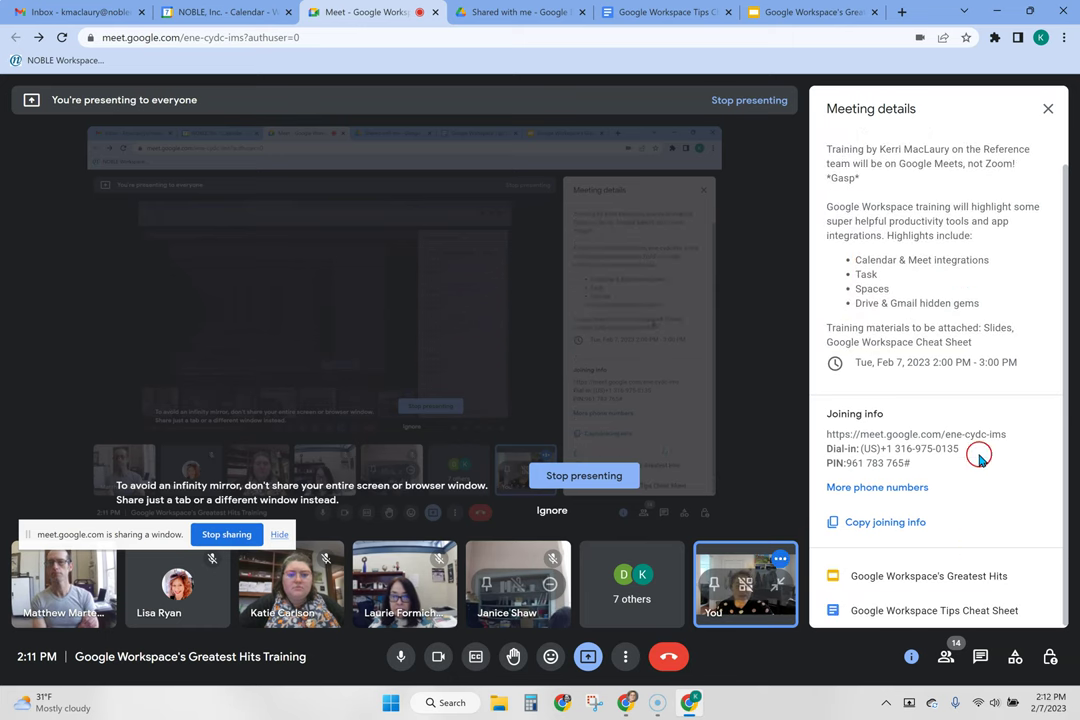
left_click(952, 572)
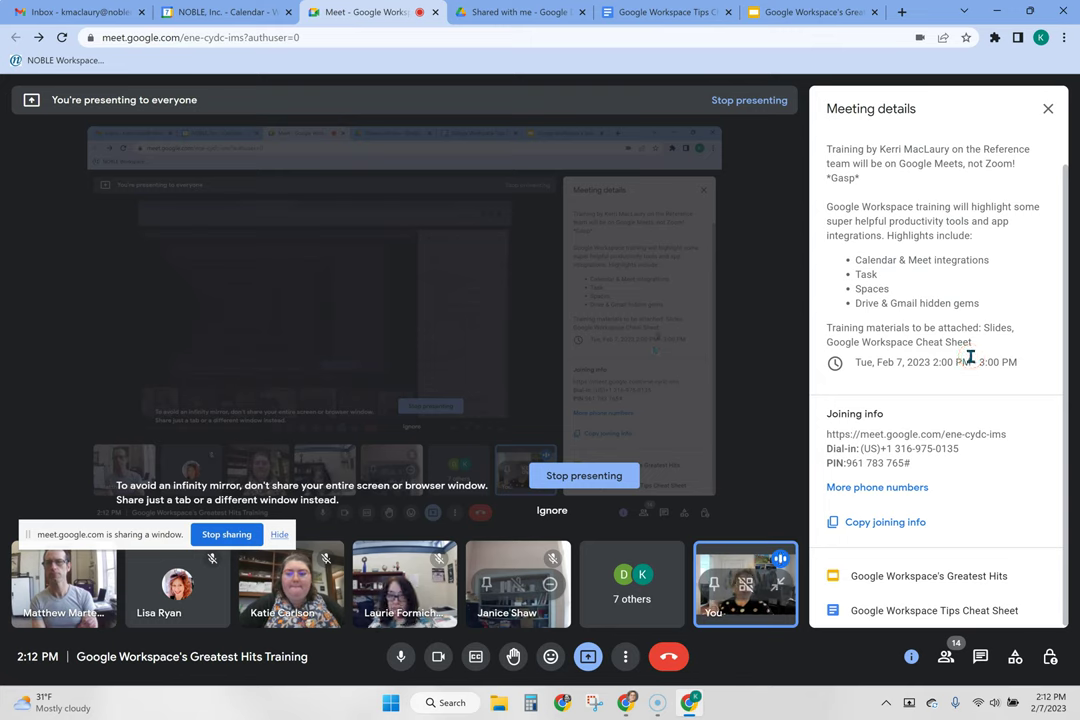
Close the meeting details in the Meet call and view the Google Workspace's Greatest Hits Training event in Google Calendar
left_click(1062, 135)
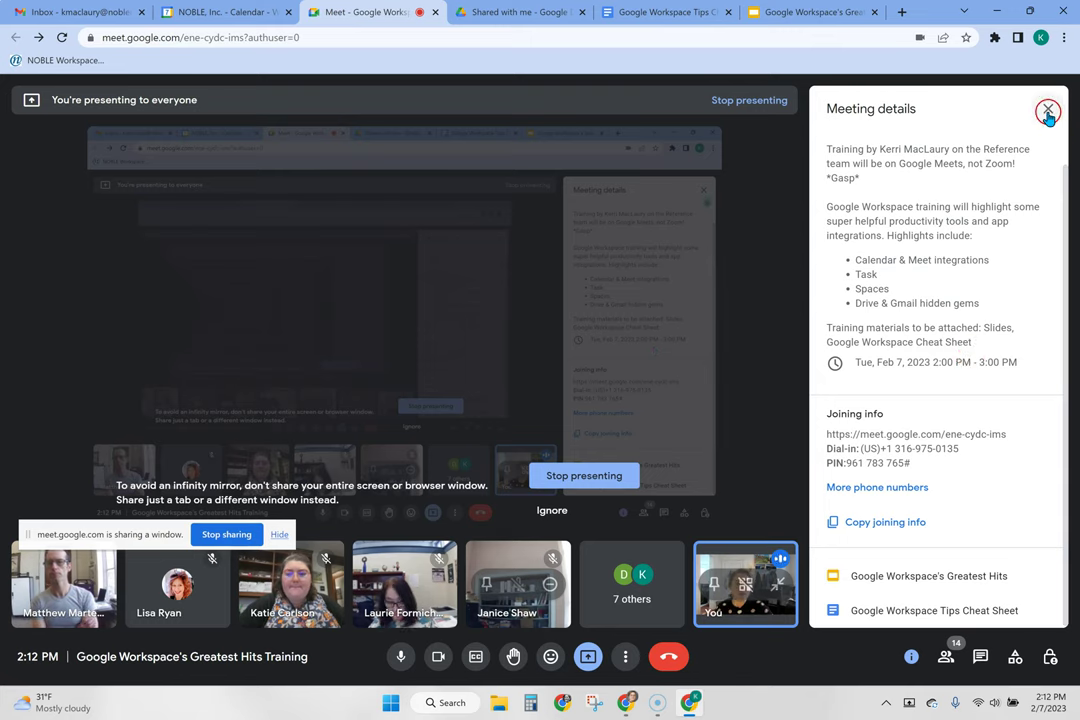
left_click(1048, 110)
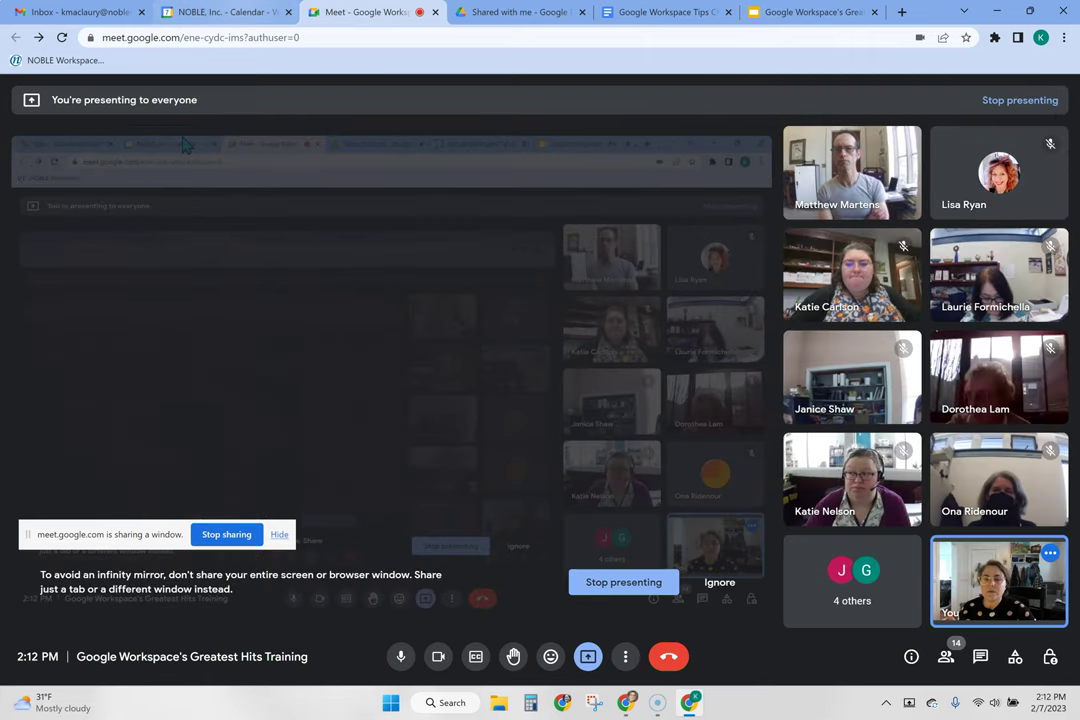
left_click(215, 12)
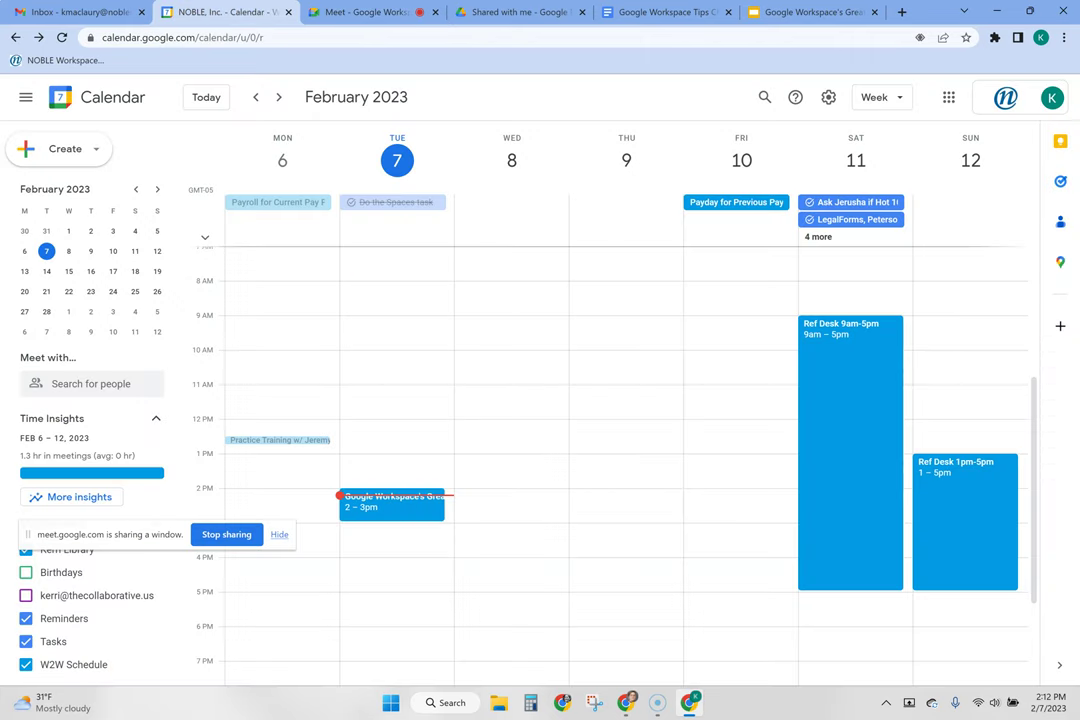
left_click(400, 510)
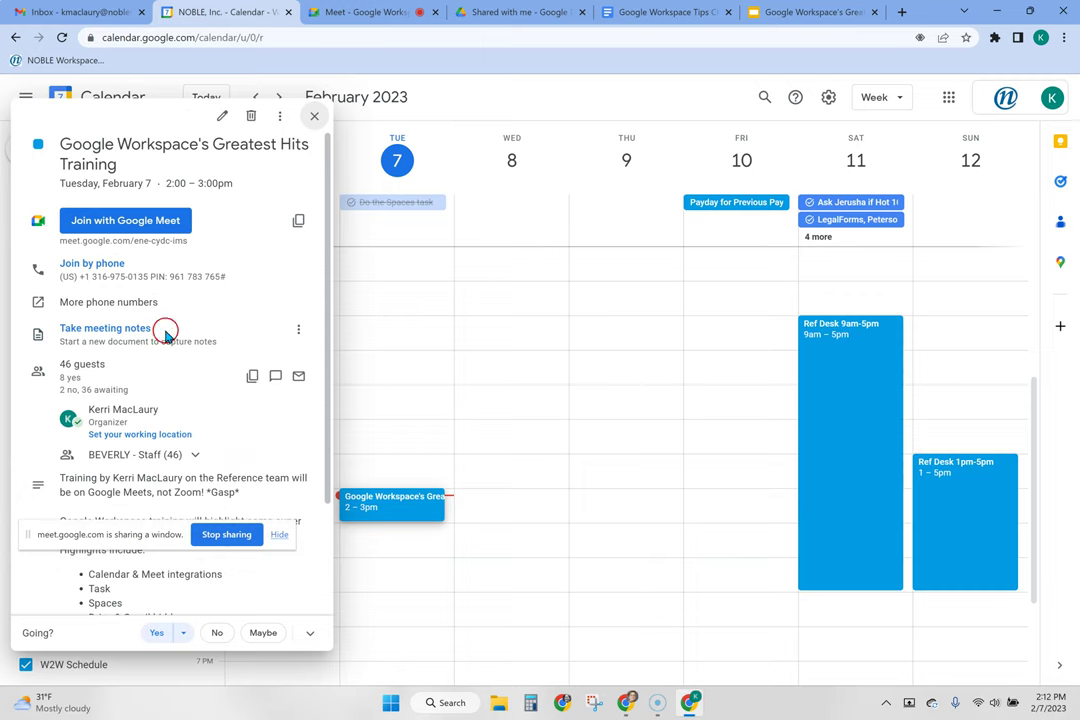
scroll(176, 372, "down", 2)
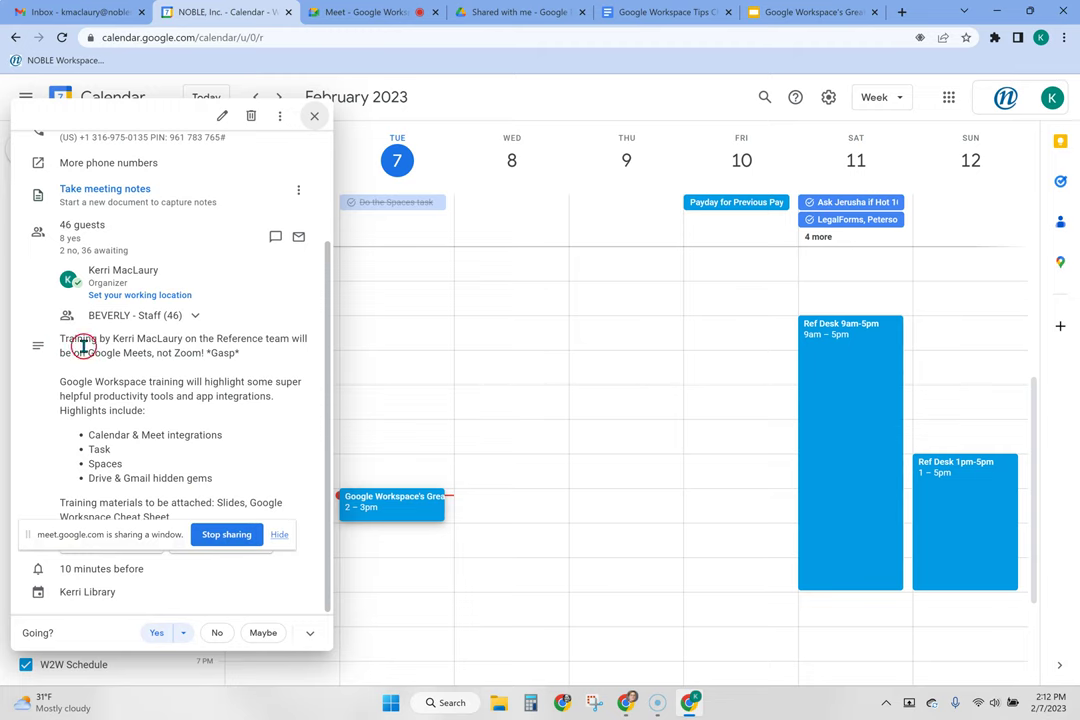
In the training event's editor, move the sharing notice off the description and examine the Recent, Upload and Shared with me attachment sources
left_click(222, 116)
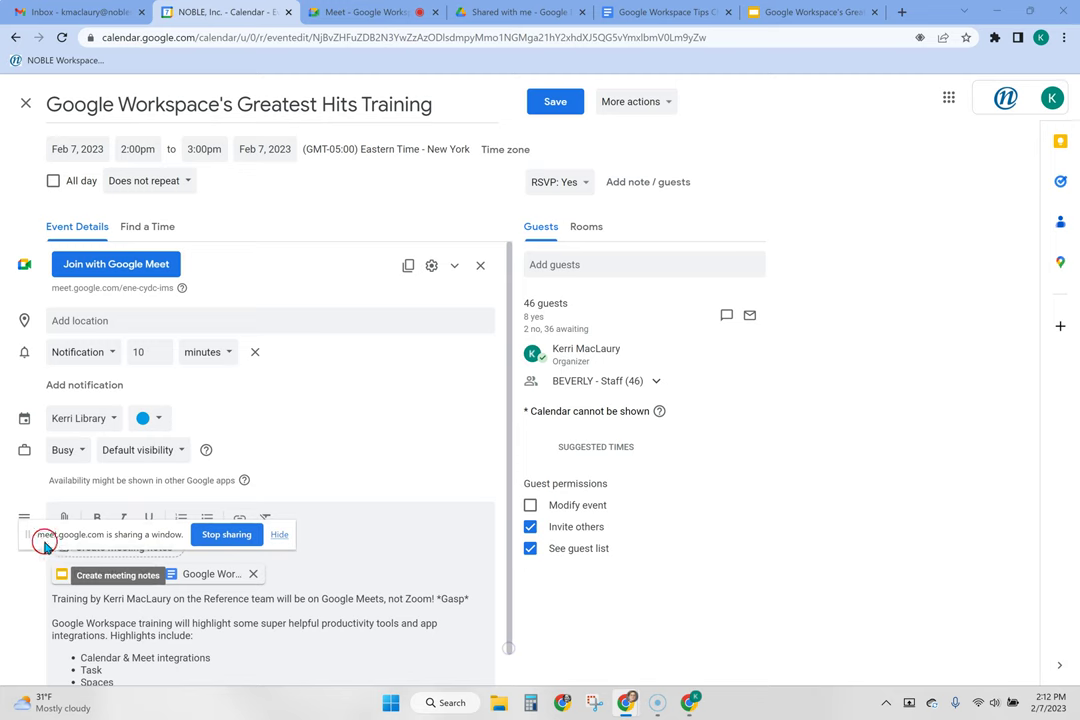
left_click_drag(24, 535, 686, 655)
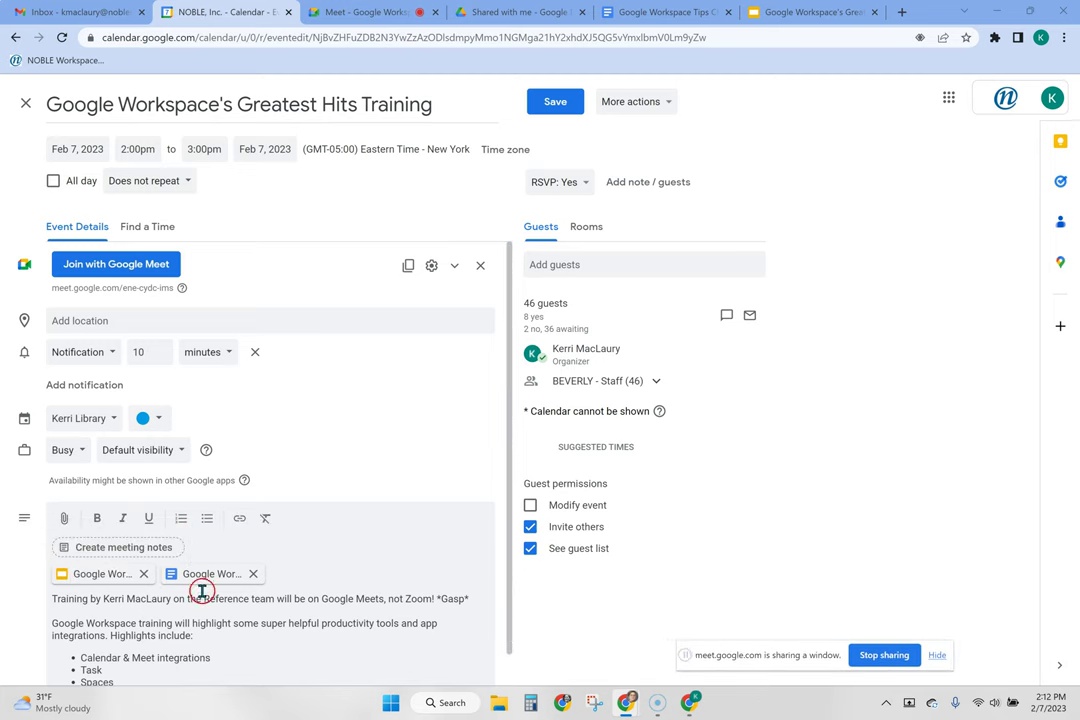
left_click(64, 520)
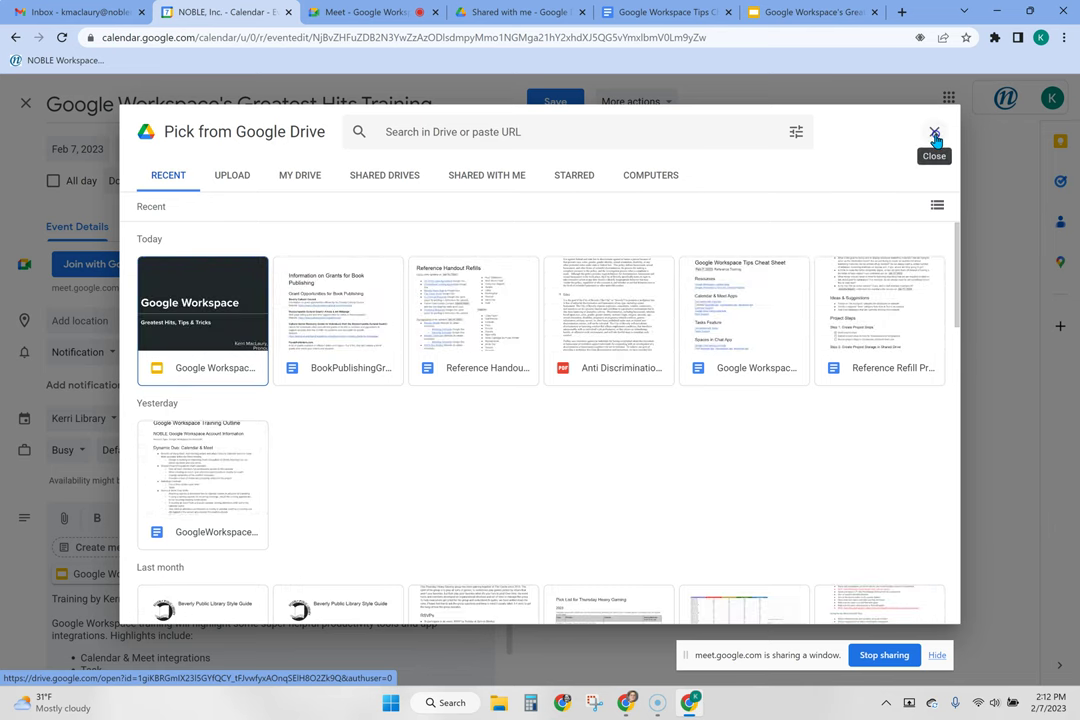
left_click(225, 178)
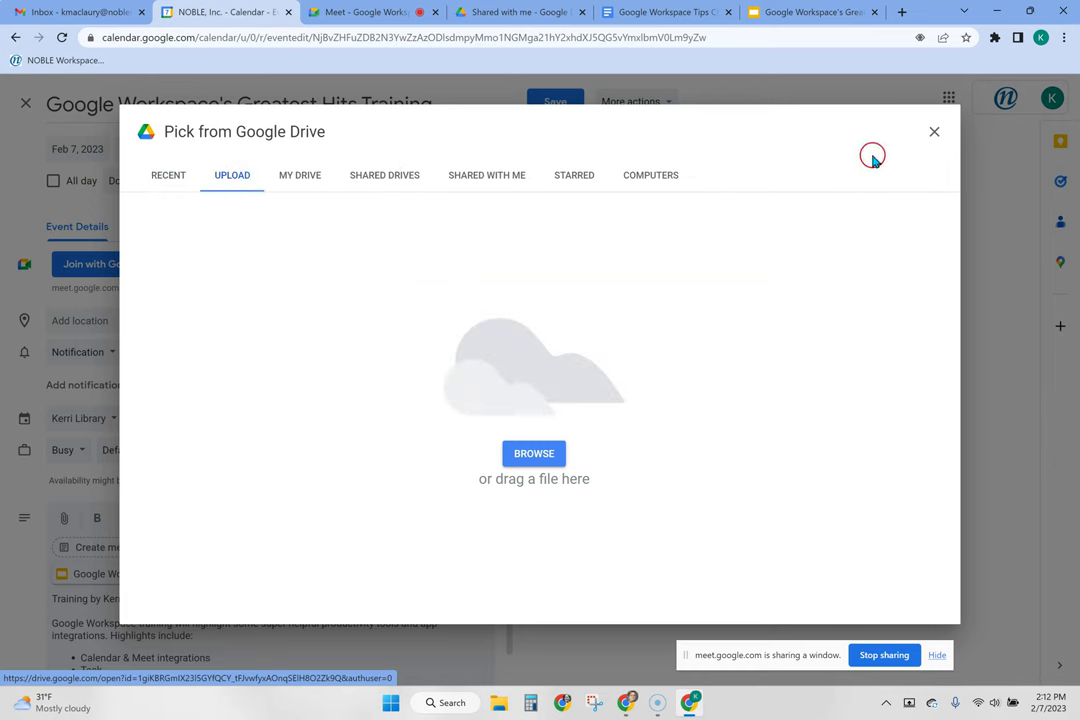
left_click(497, 178)
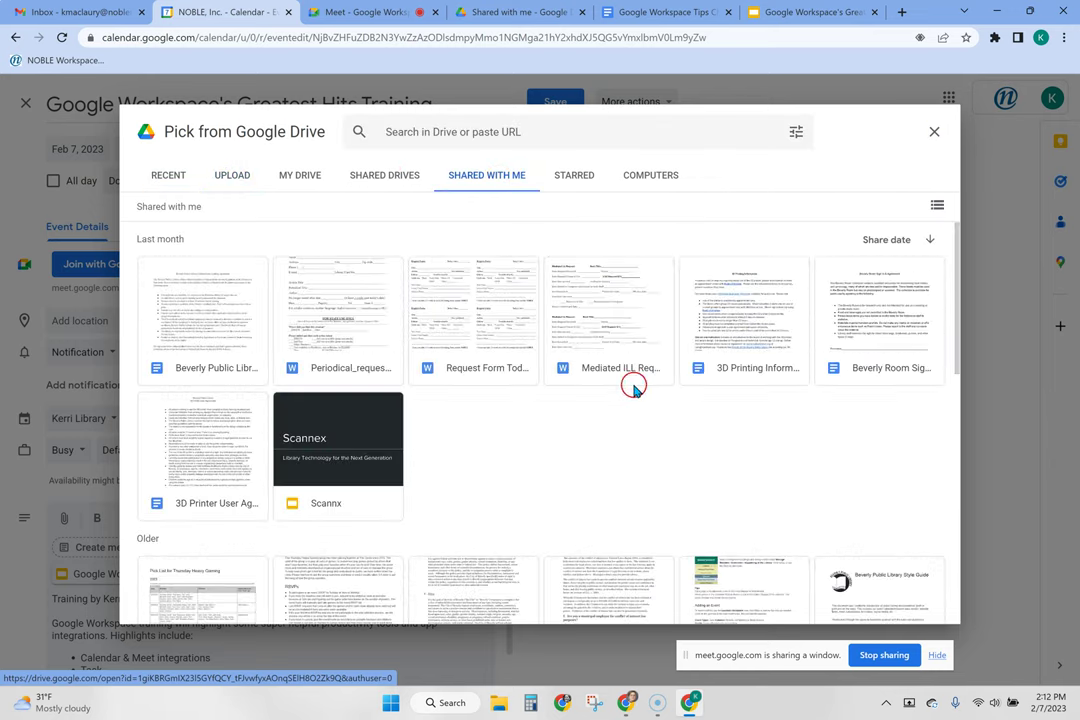
left_click(934, 133)
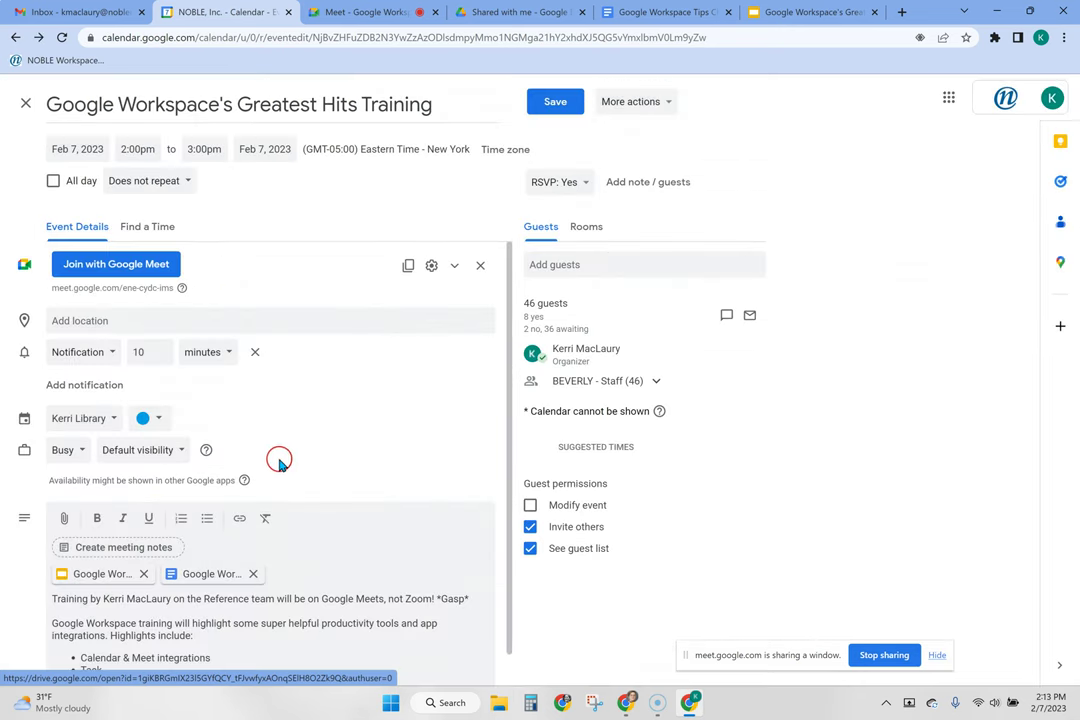
mouse_move(280, 441)
left_mouse_down()
mouse_move(280, 420)
mouse_move(333, 400)
left_mouse_up()
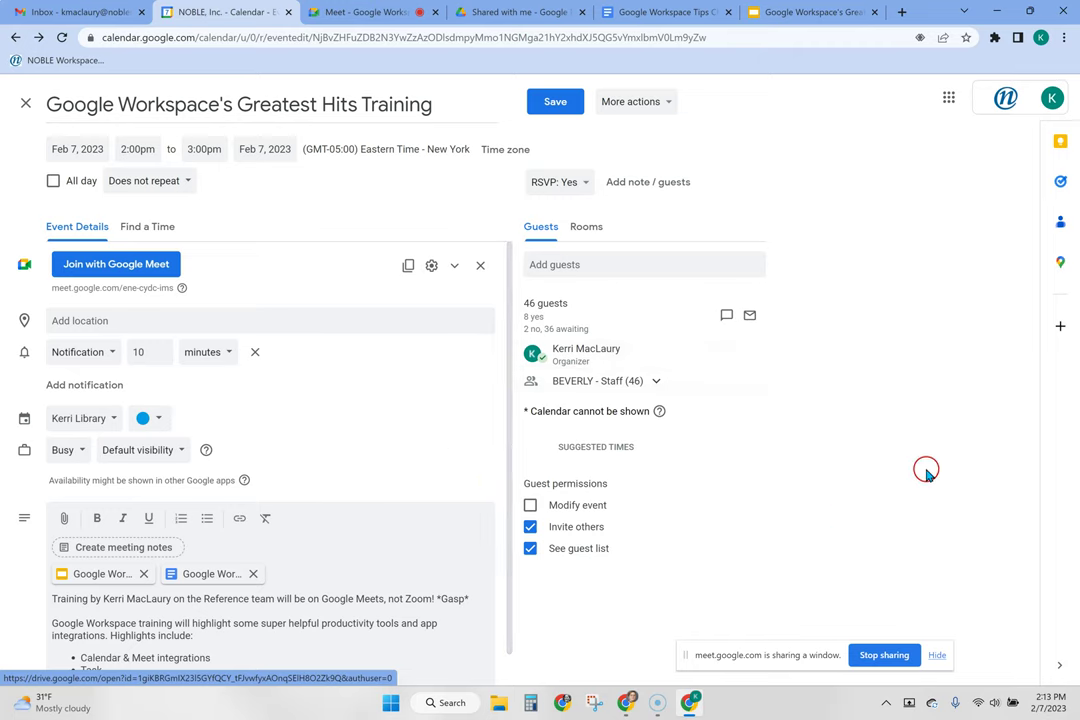
Try granting guests the Modify event permission, revert it and leave the event editor
left_click(530, 506)
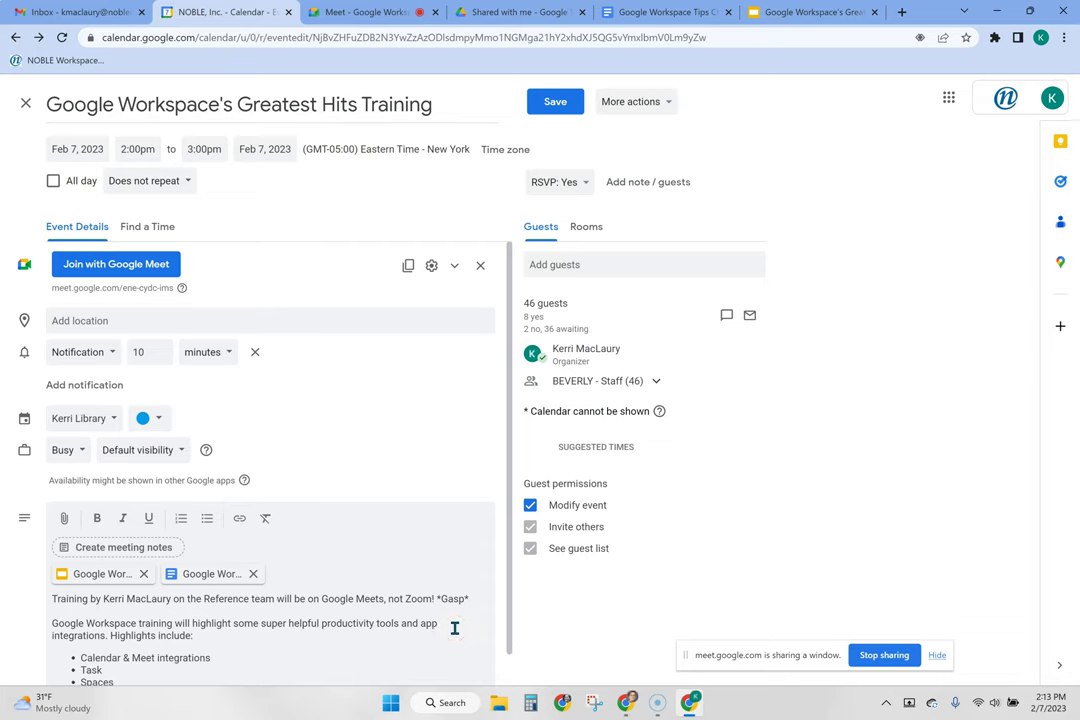
left_click(530, 505)
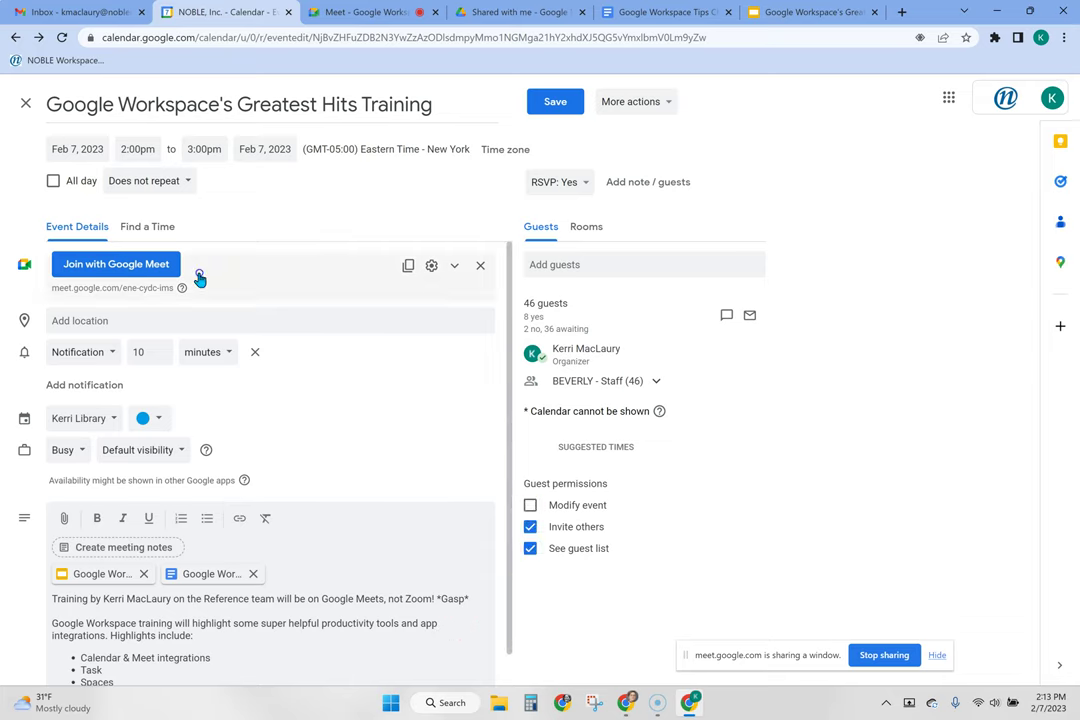
left_click(25, 103)
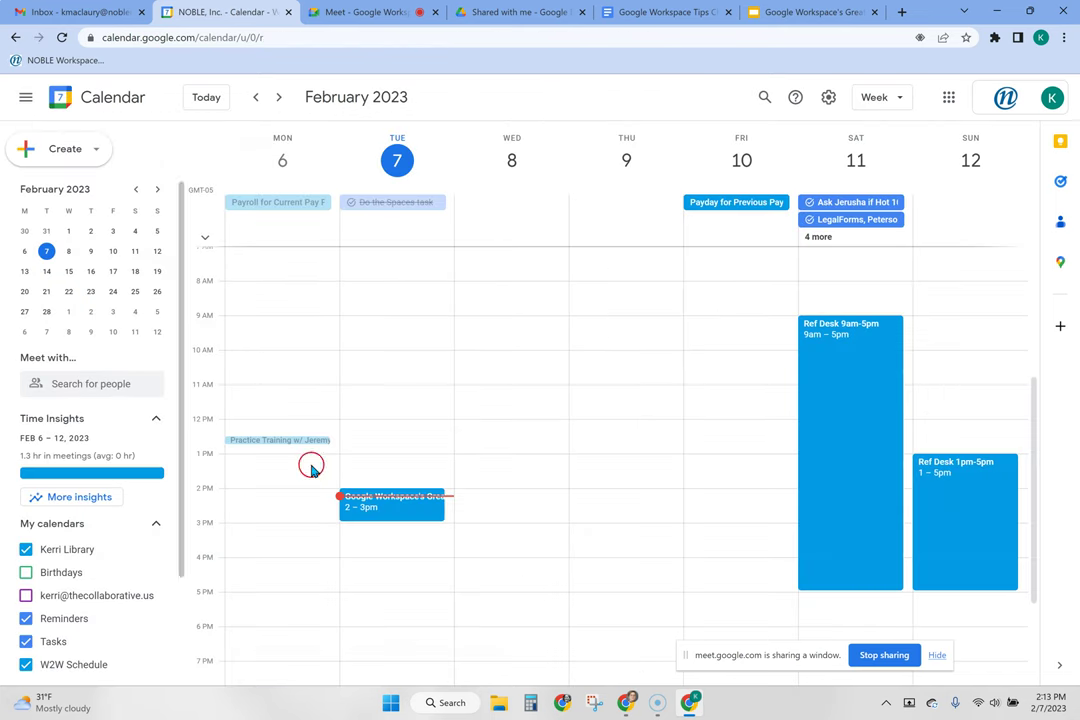
Examine the training event's details and its Change owner option, then dismiss them without transferring the event
left_click(411, 510)
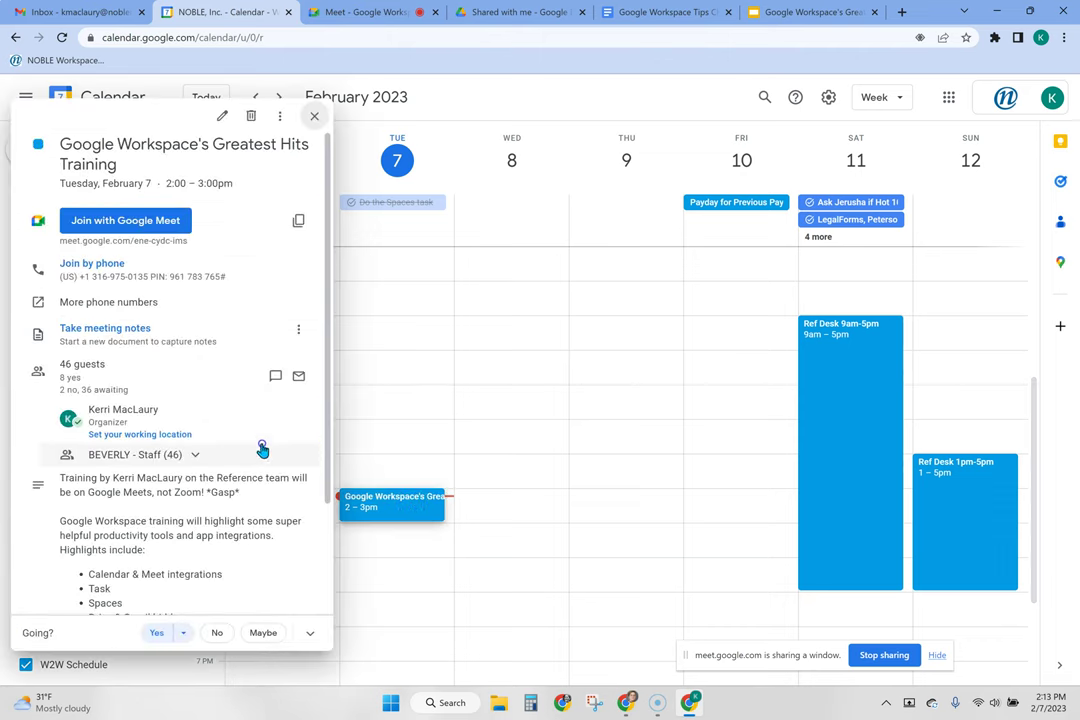
scroll(220, 390, "down", 3)
scroll(210, 437, "up", 3)
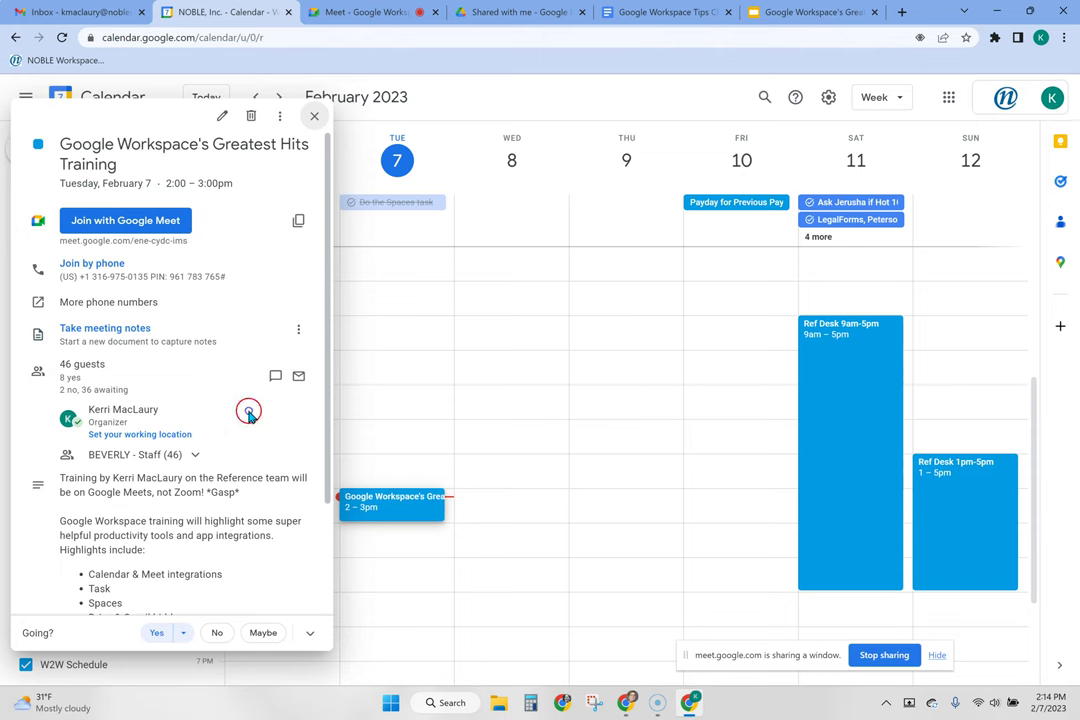
left_click(278, 118)
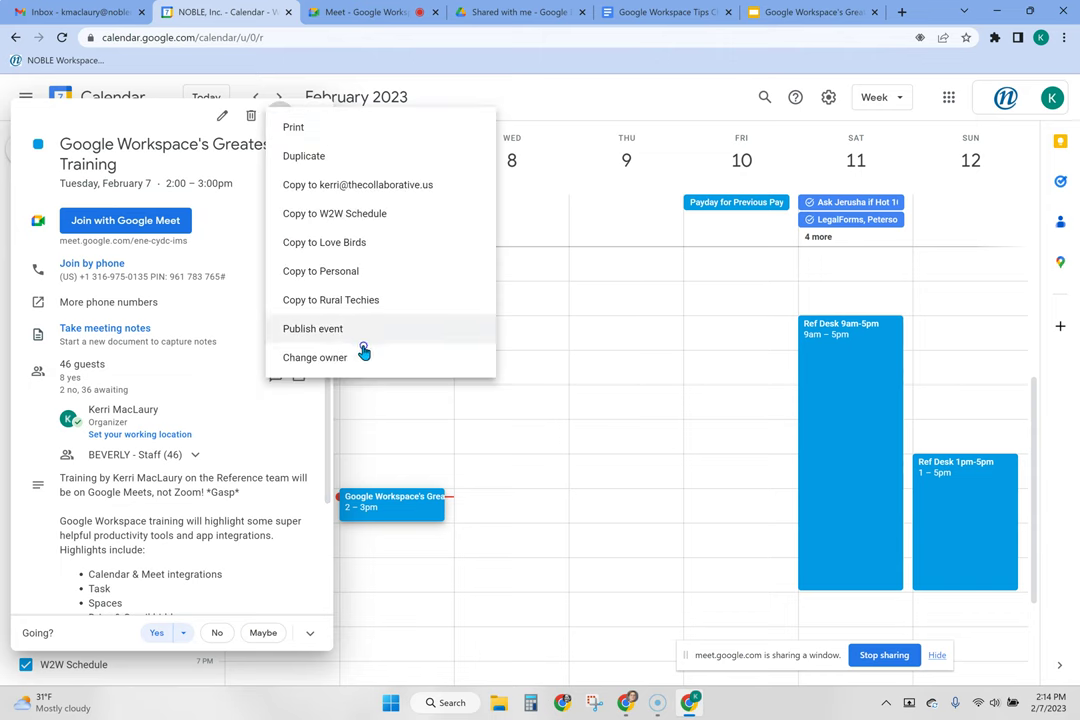
left_click(386, 368)
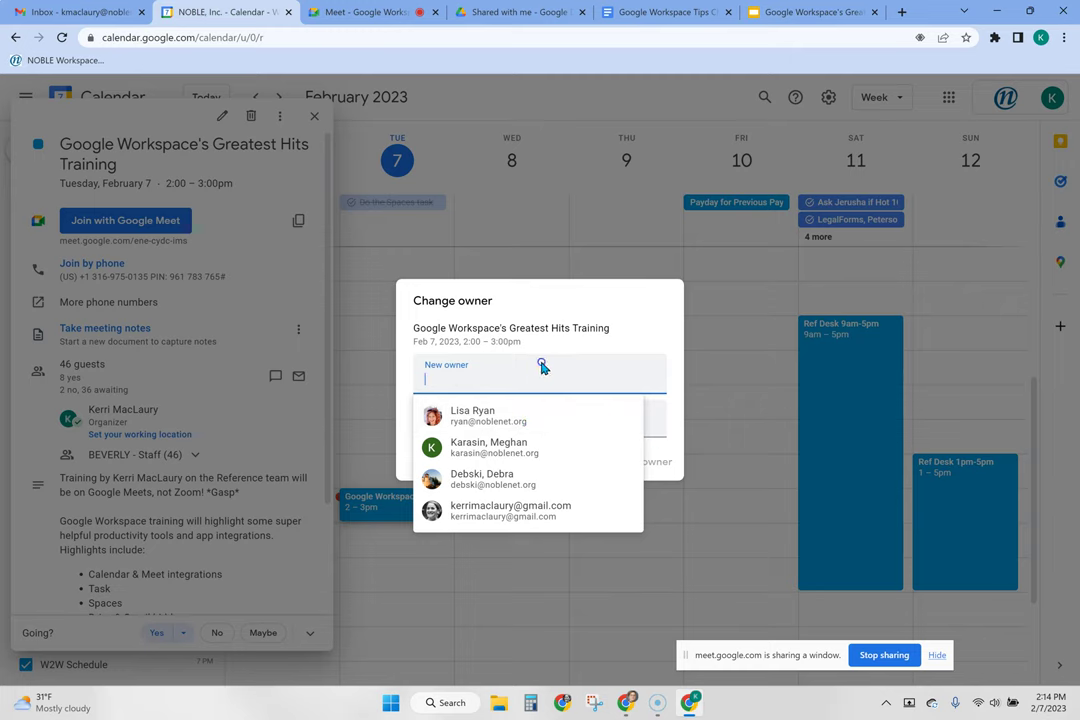
left_click(542, 262)
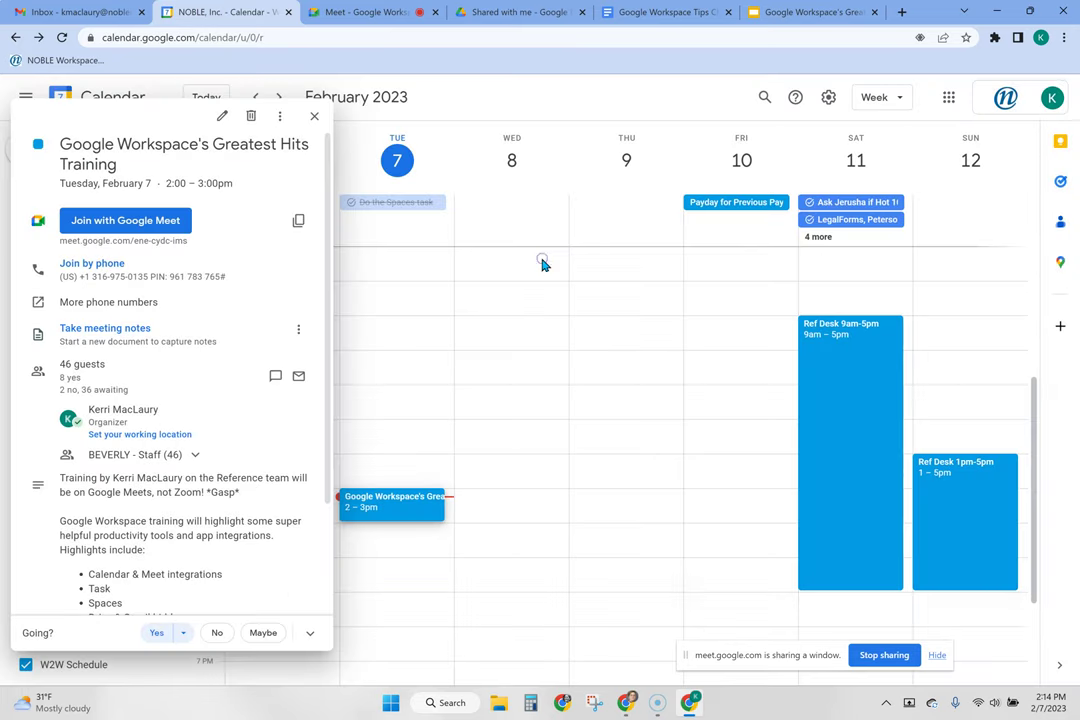
left_click(316, 119)
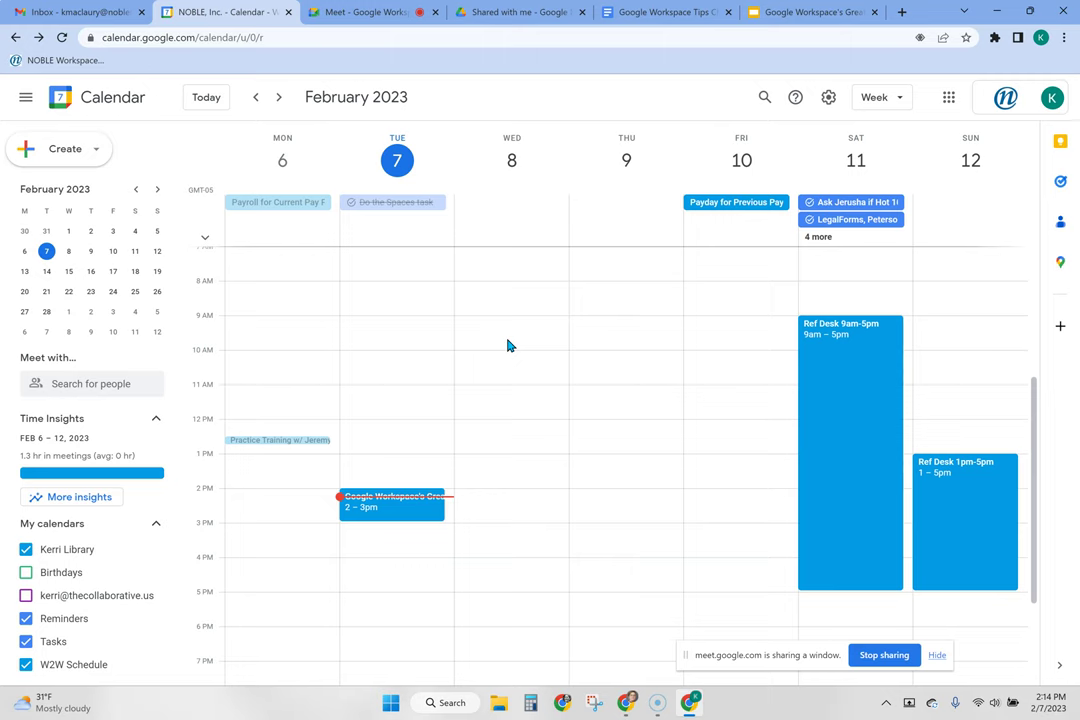
Add the note "Run late, start without" to the Yes RSVP for the training event and send it
left_click(432, 514)
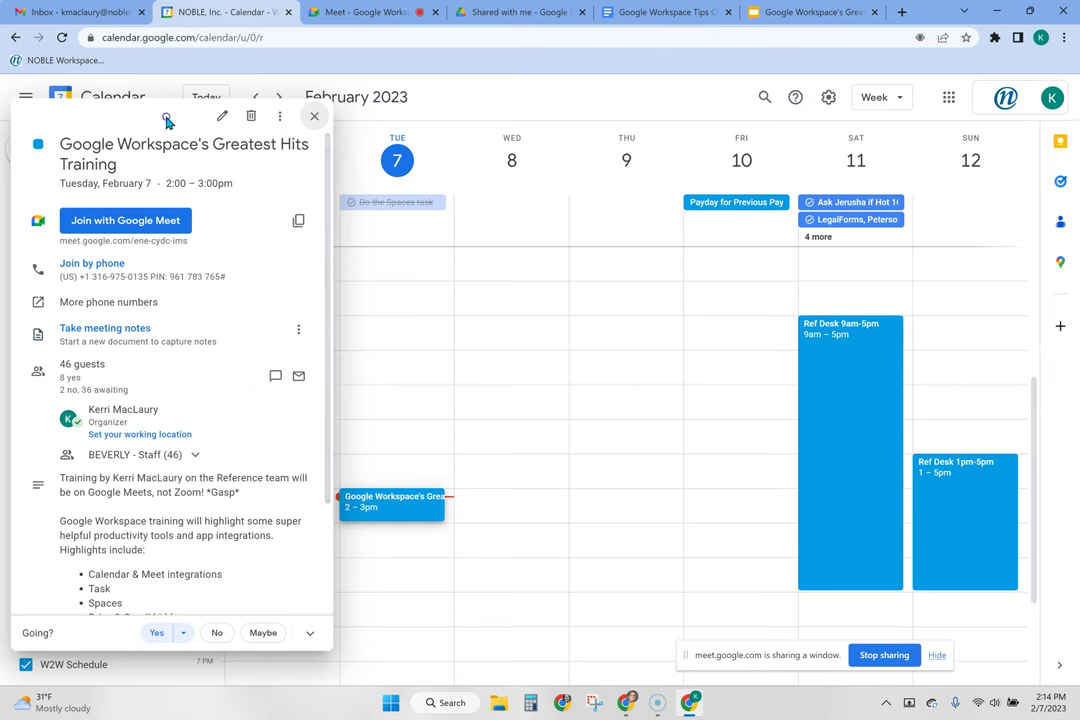
left_click(310, 636)
left_click(285, 635)
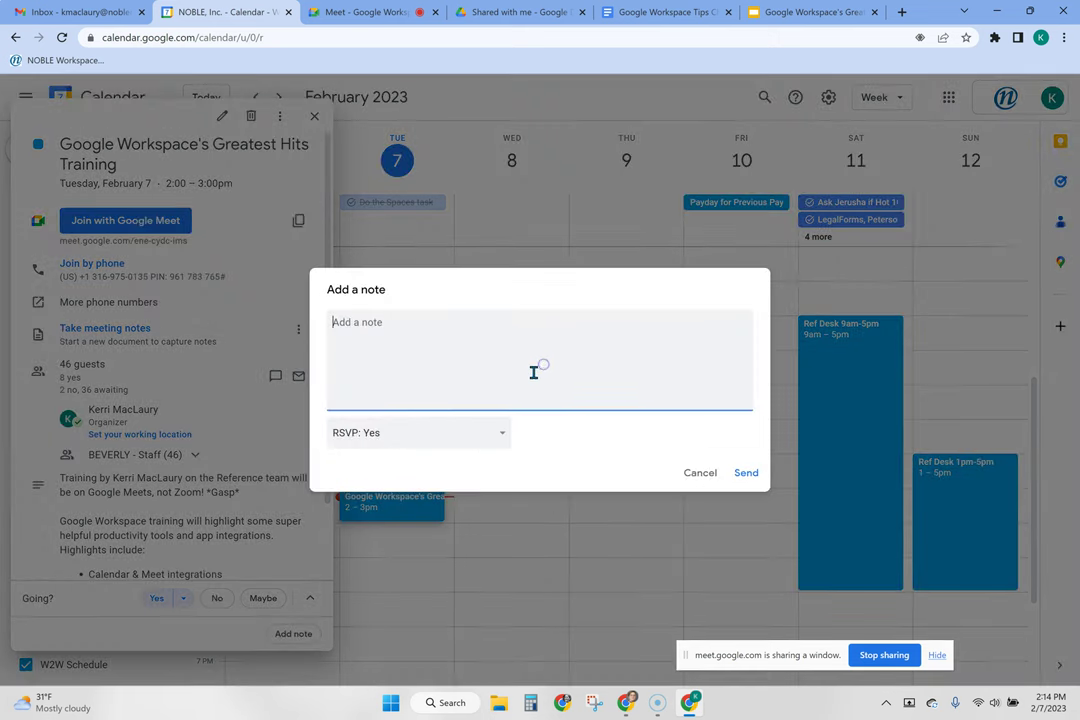
type("Run late, start without")
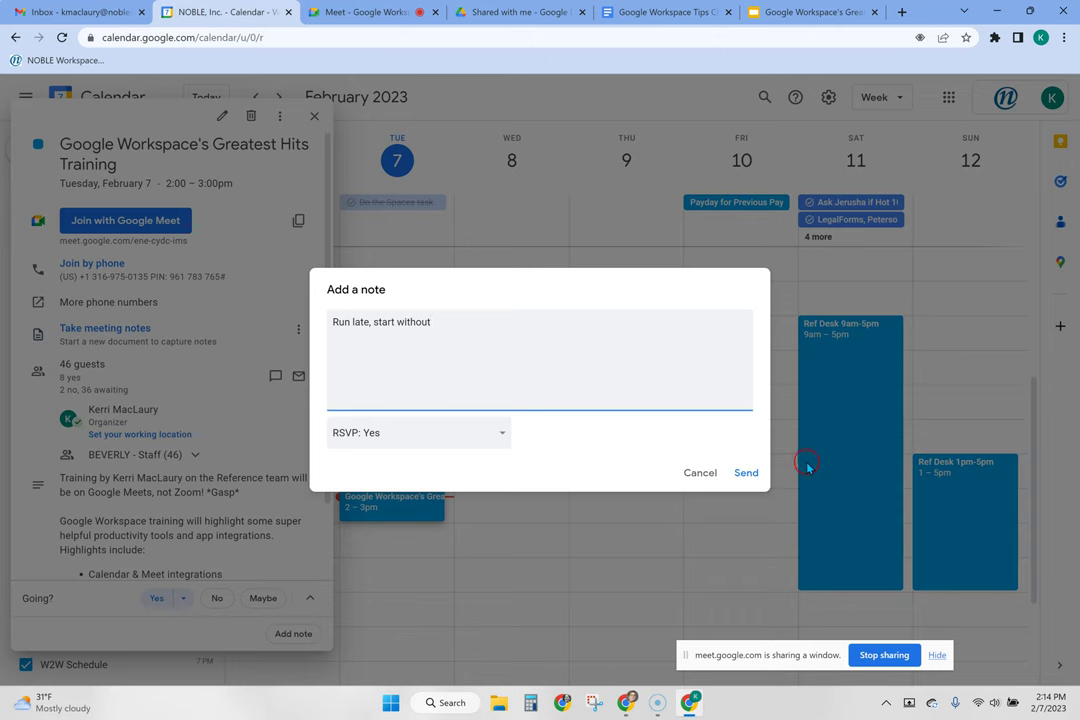
left_click(752, 474)
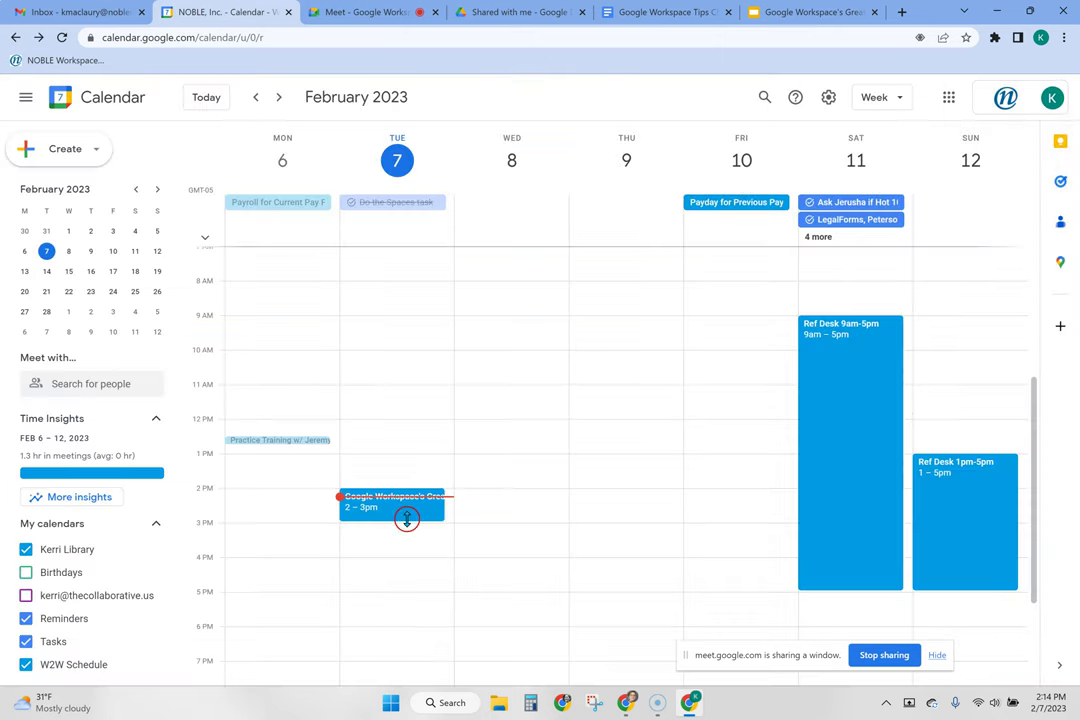
Check the RSVP note under the organizer in the training event's details and close them
left_click(404, 514)
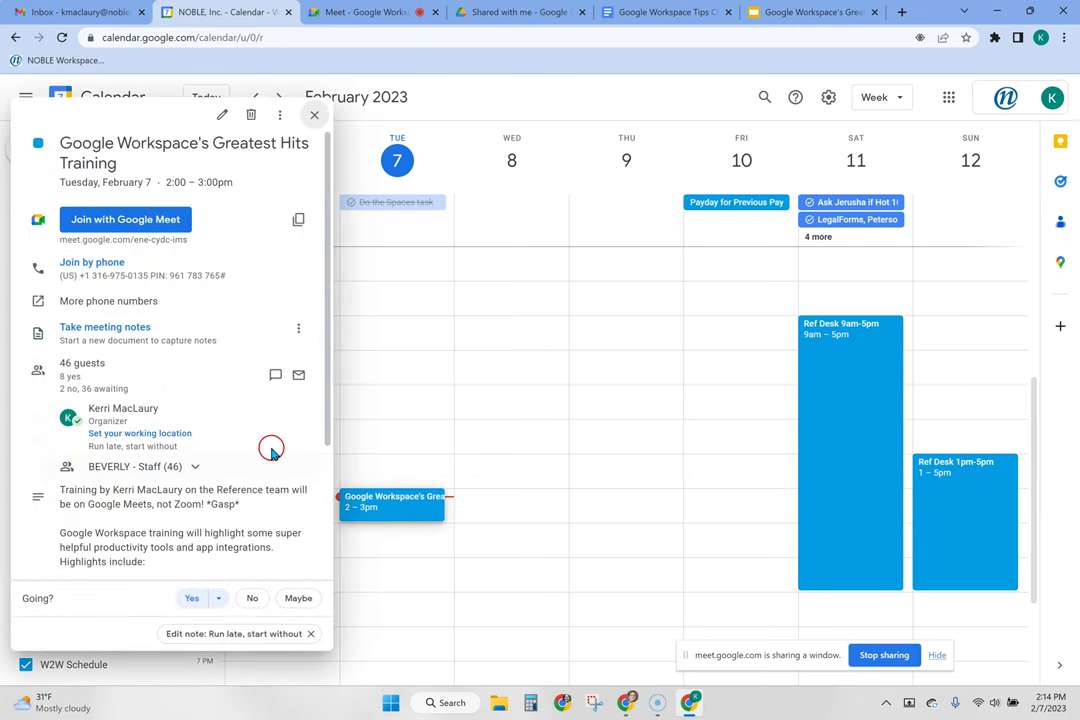
mouse_move(140, 441)
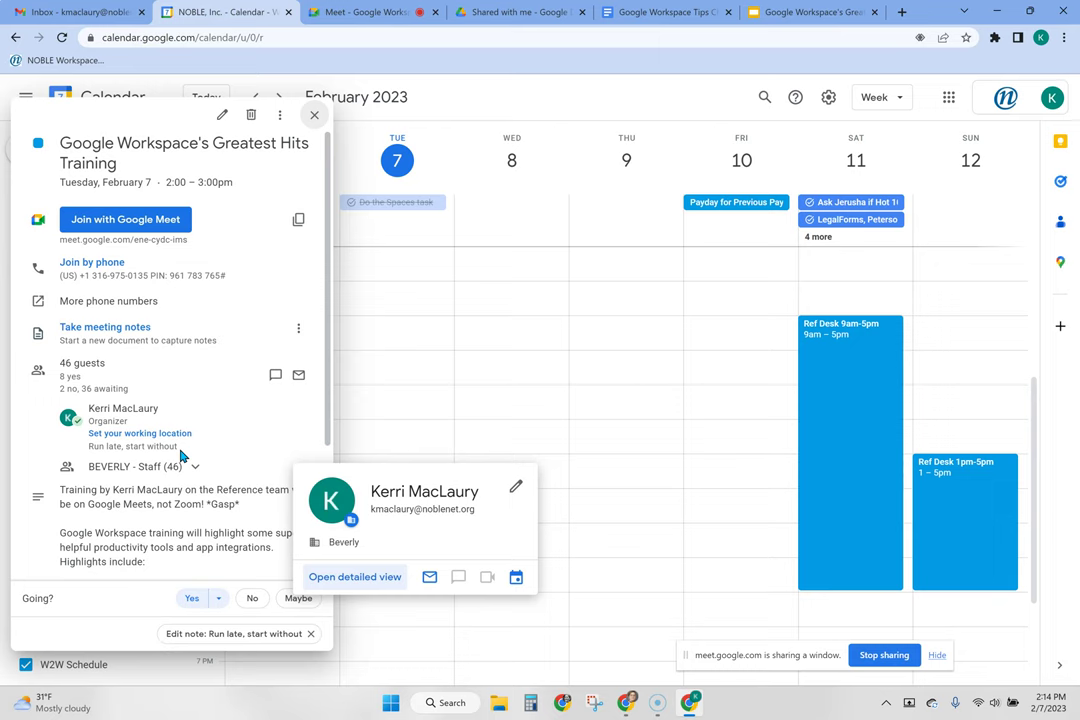
left_click(317, 116)
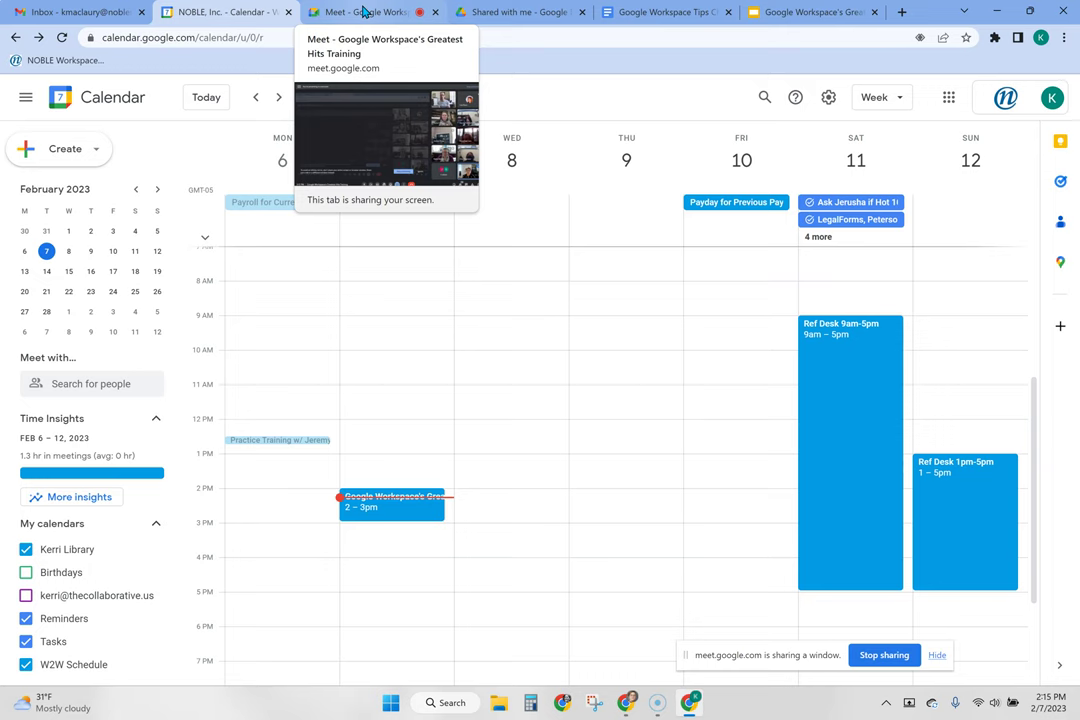
Reopen the training event's editor, demonstrate switching the Modify event guest permission on and off, and cancel the event changes
left_click(415, 515)
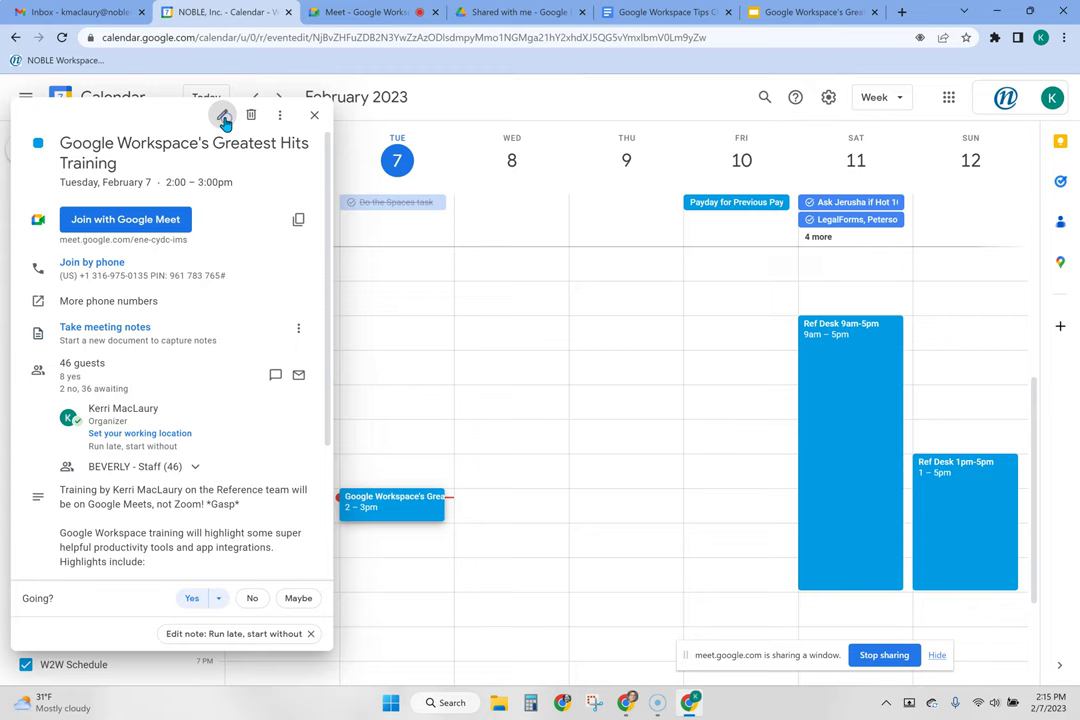
left_click(224, 118)
left_click(534, 480)
left_click(535, 500)
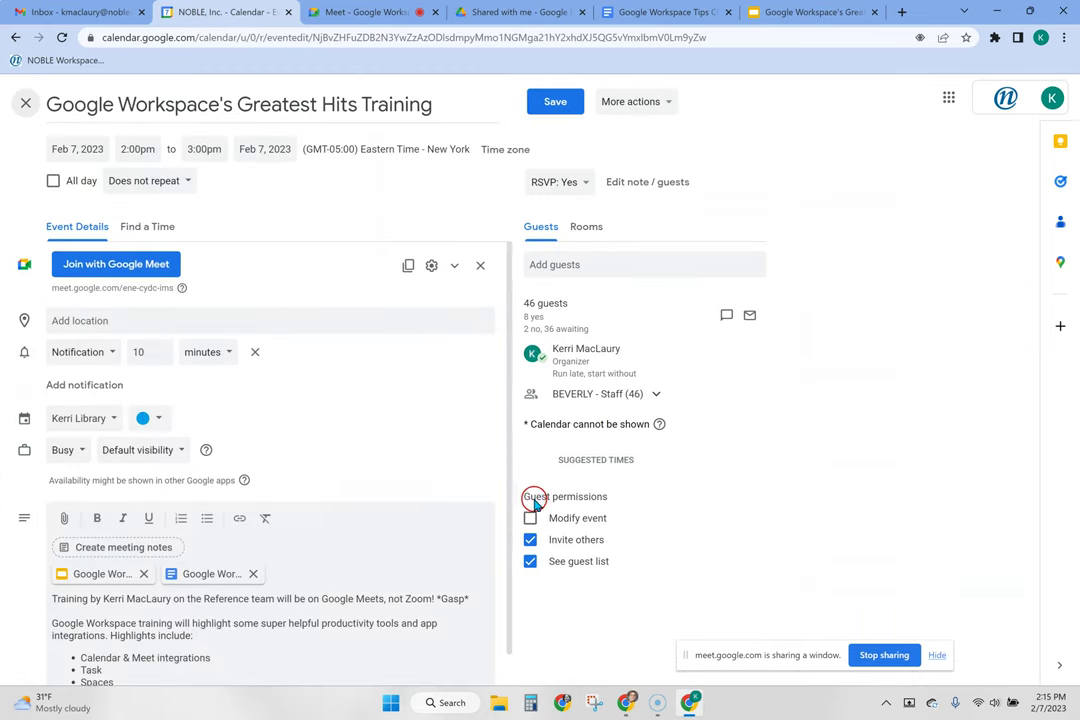
left_click(531, 518)
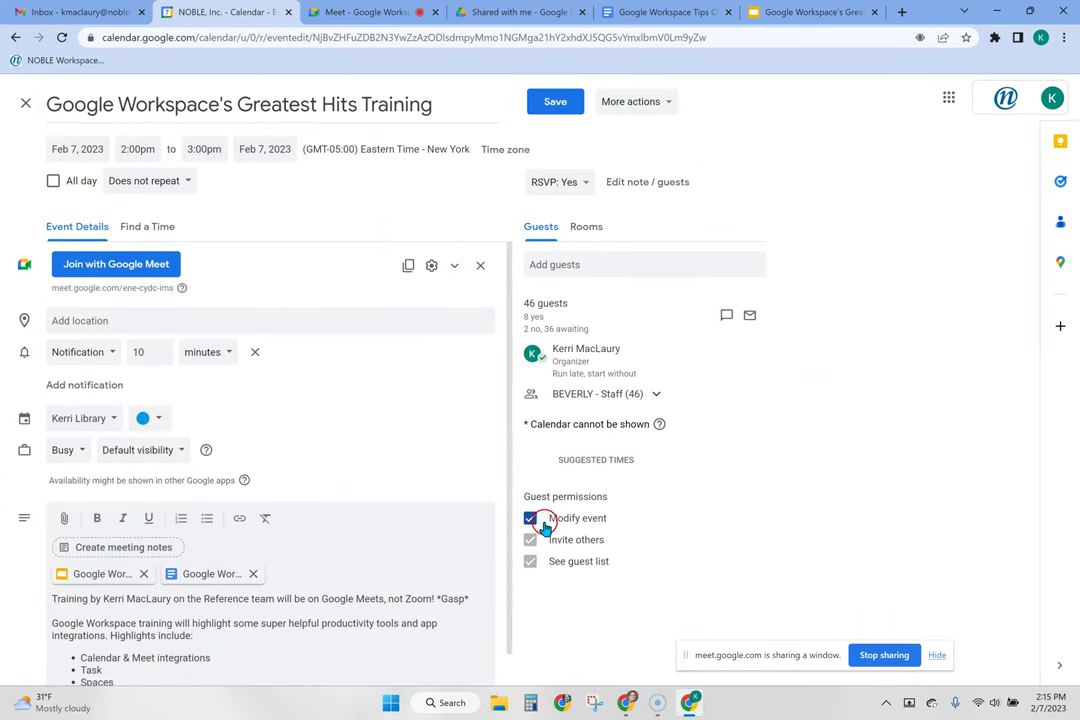
left_click(531, 518)
left_click(26, 103)
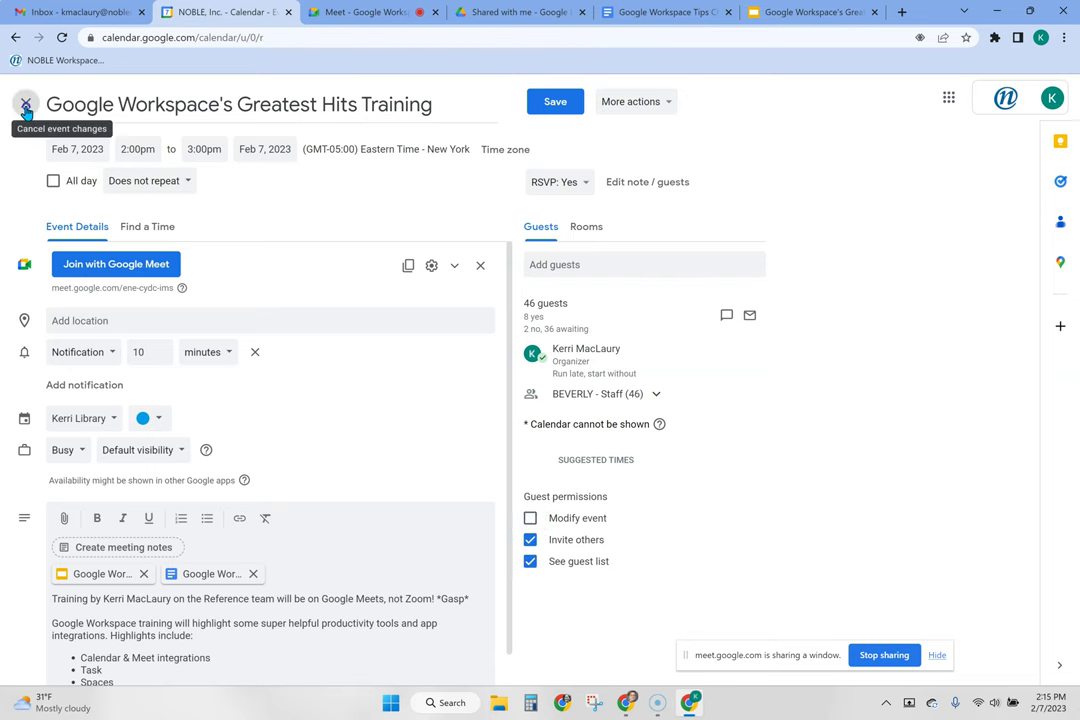
Switch to The Collaborative's Calendar window and examine its list of calendars, including Google Workspace, RTU and TCTeam
mouse_move(358, 14)
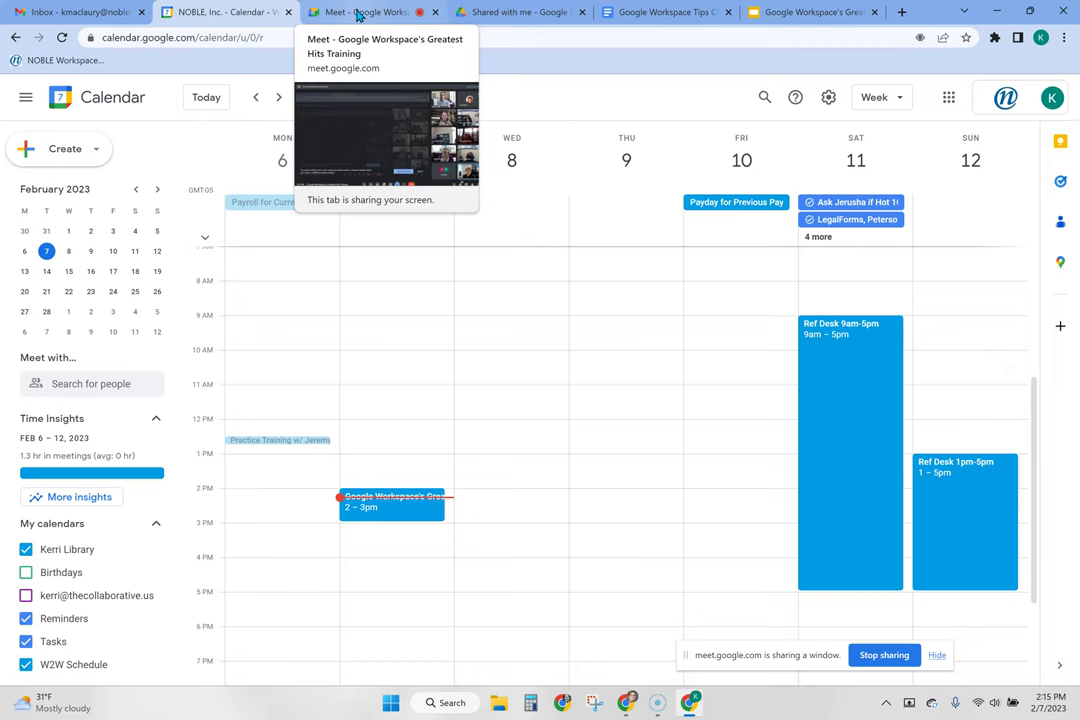
left_click(368, 15)
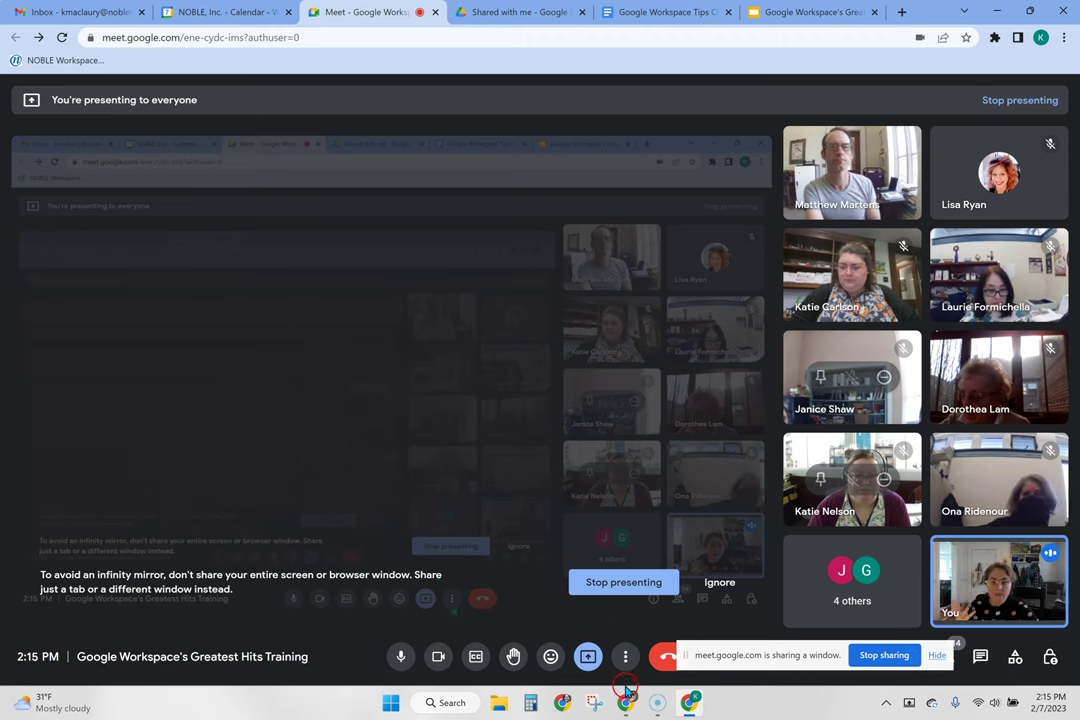
mouse_move(627, 703)
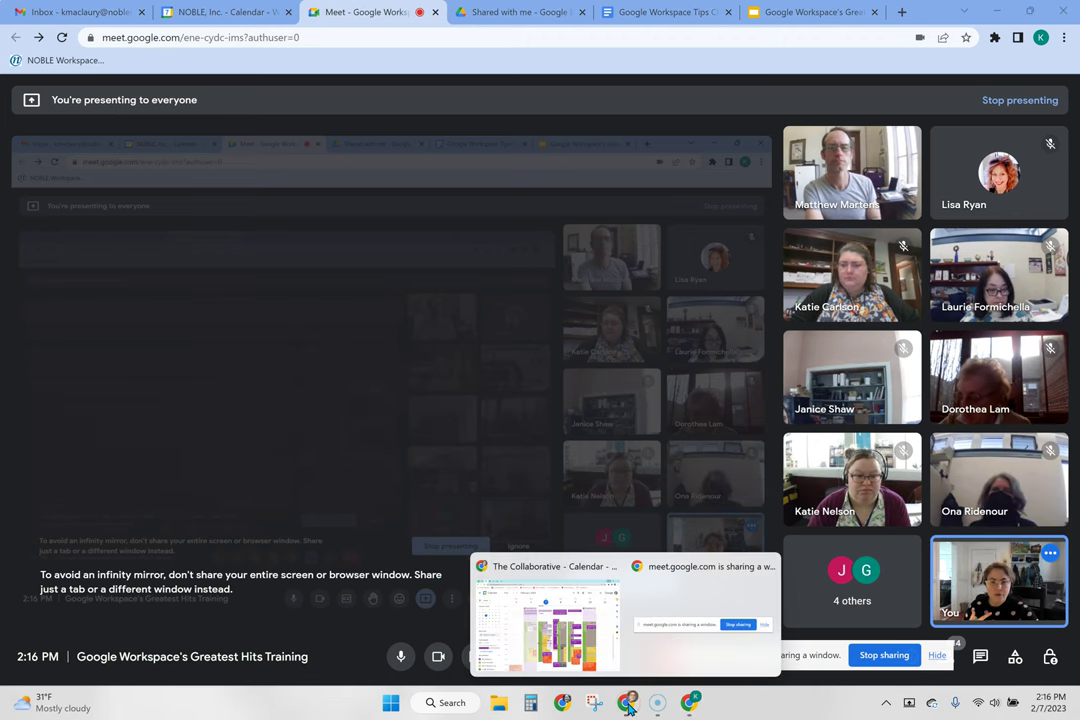
left_click(577, 640)
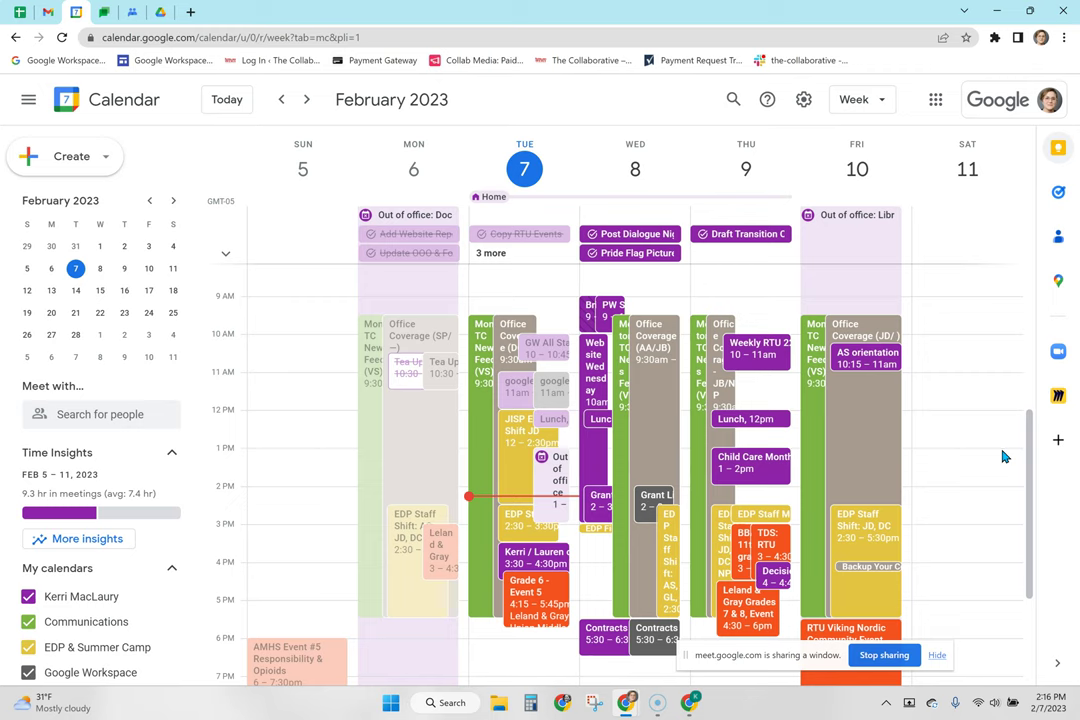
scroll(150, 565, "down", 1)
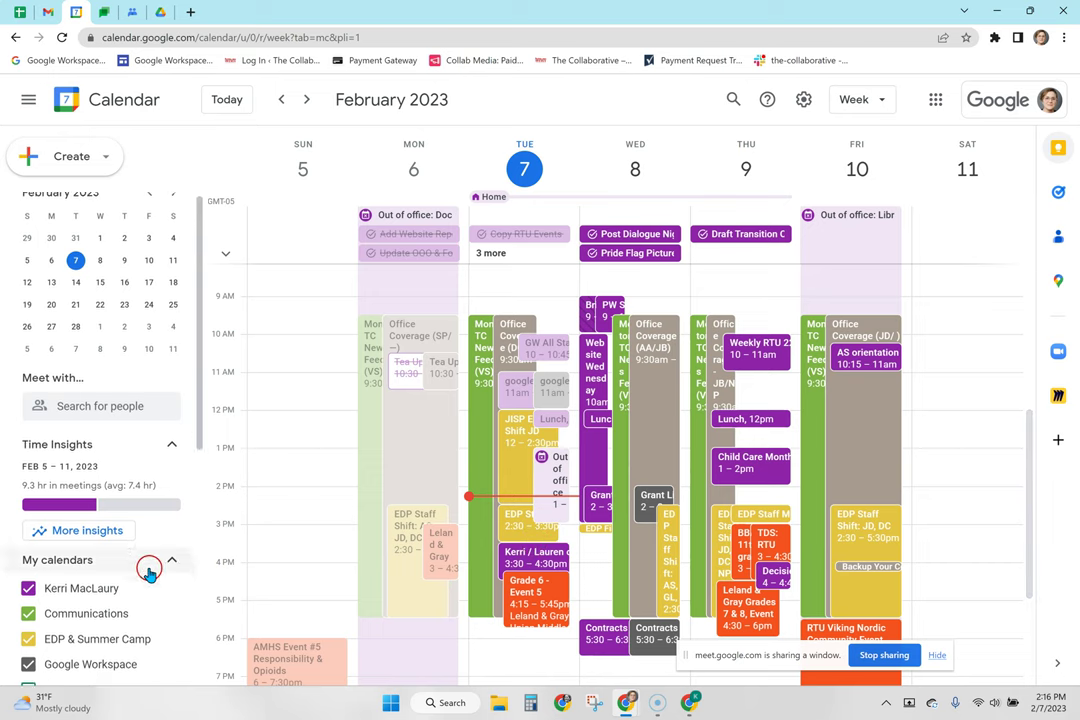
scroll(131, 511, "down", 4)
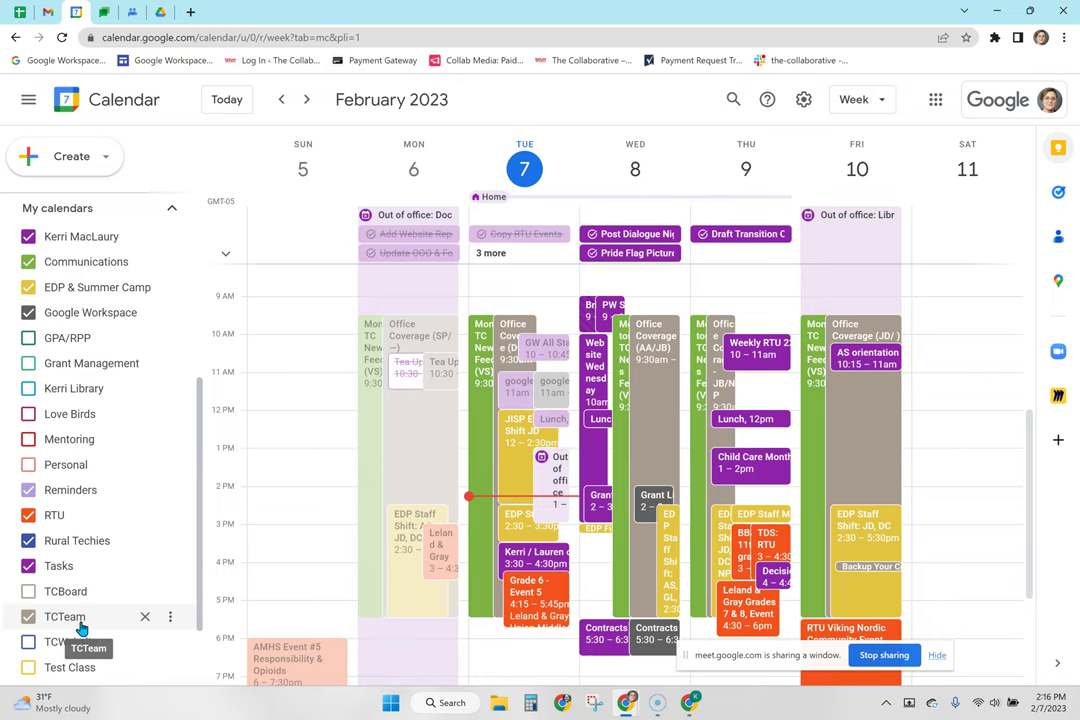
left_click(115, 318)
left_click(57, 521)
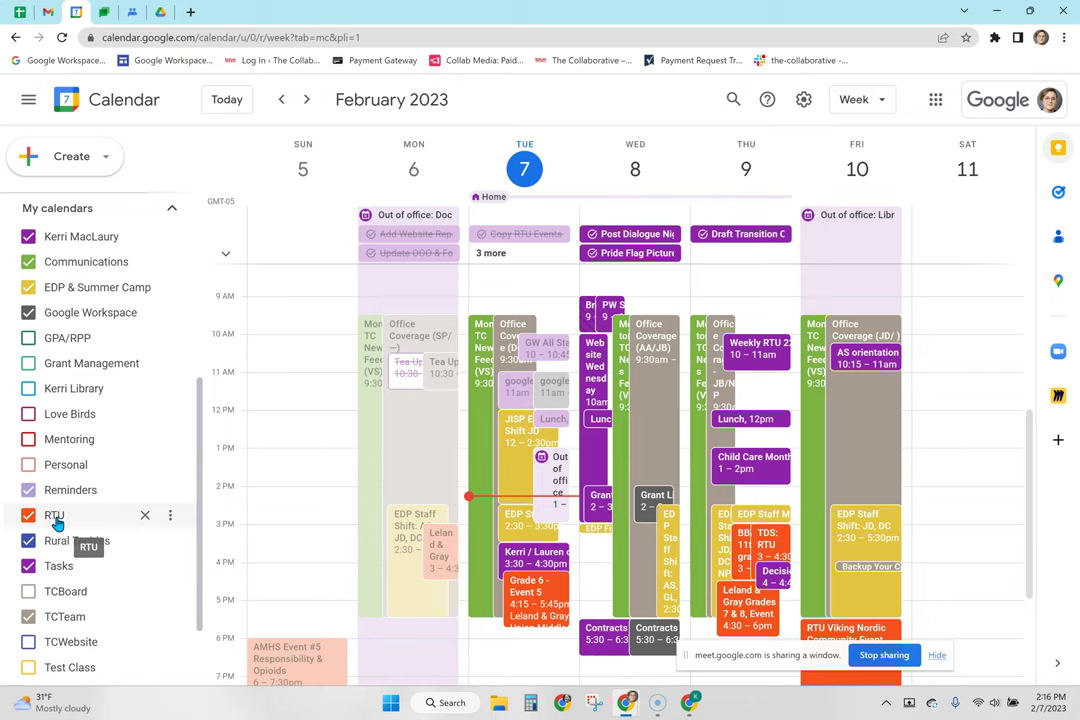
left_click(195, 563)
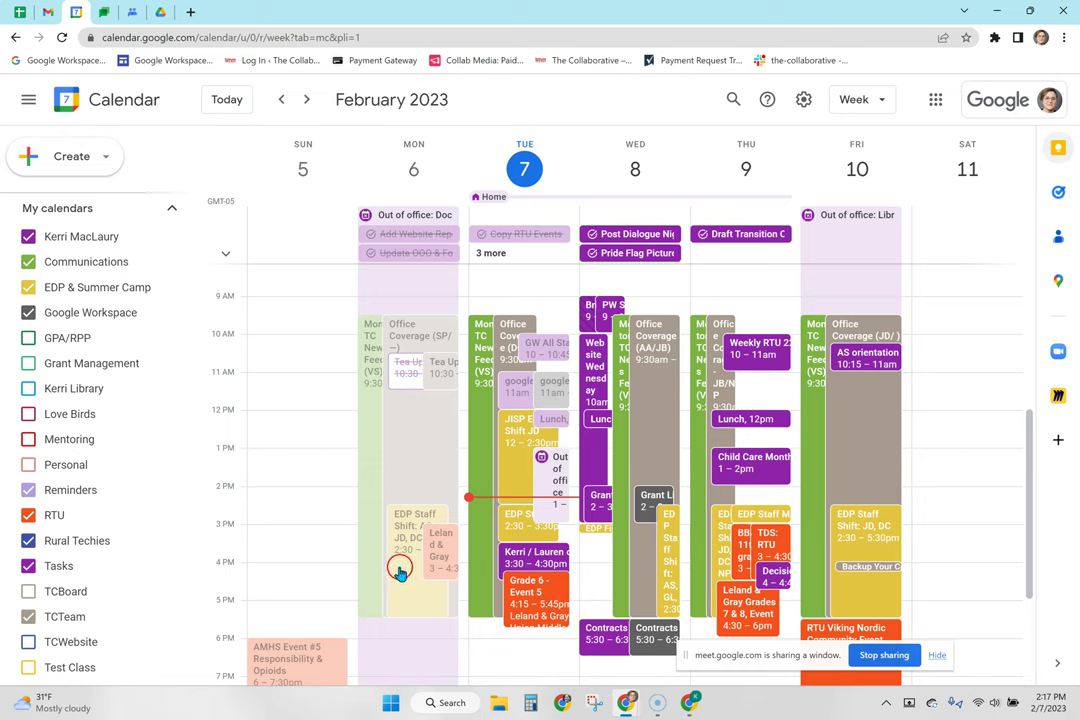
Stop sharing the window in Meet, present the entire screen instead, and return to The Collaborative's Calendar window
mouse_move(624, 703)
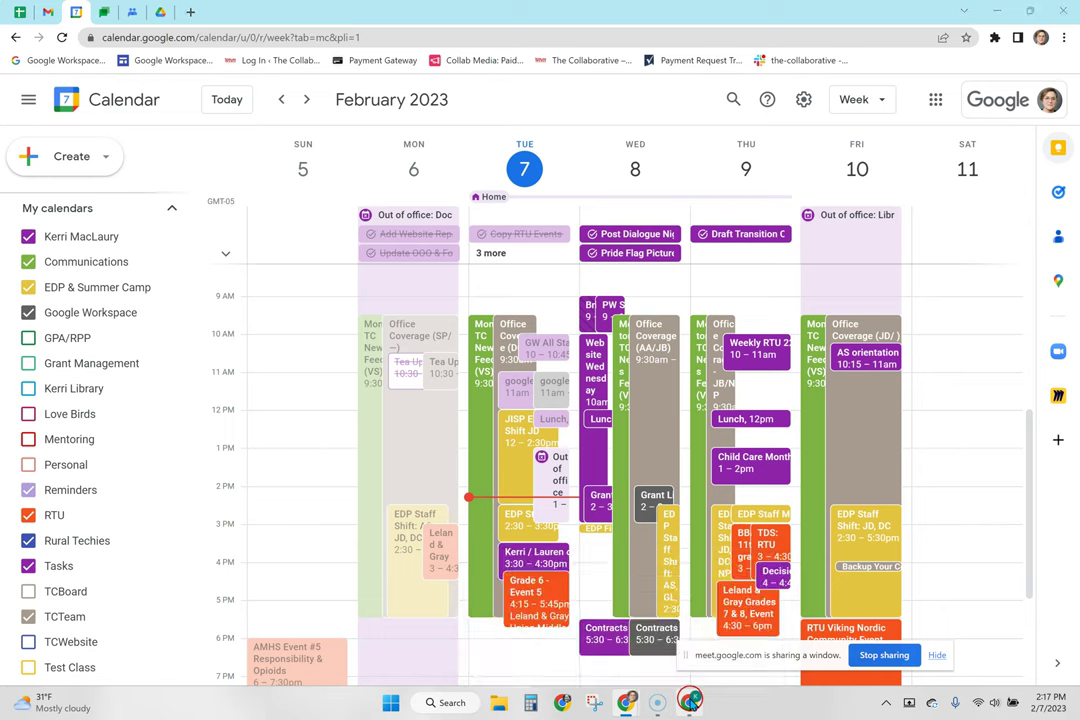
left_click(690, 701)
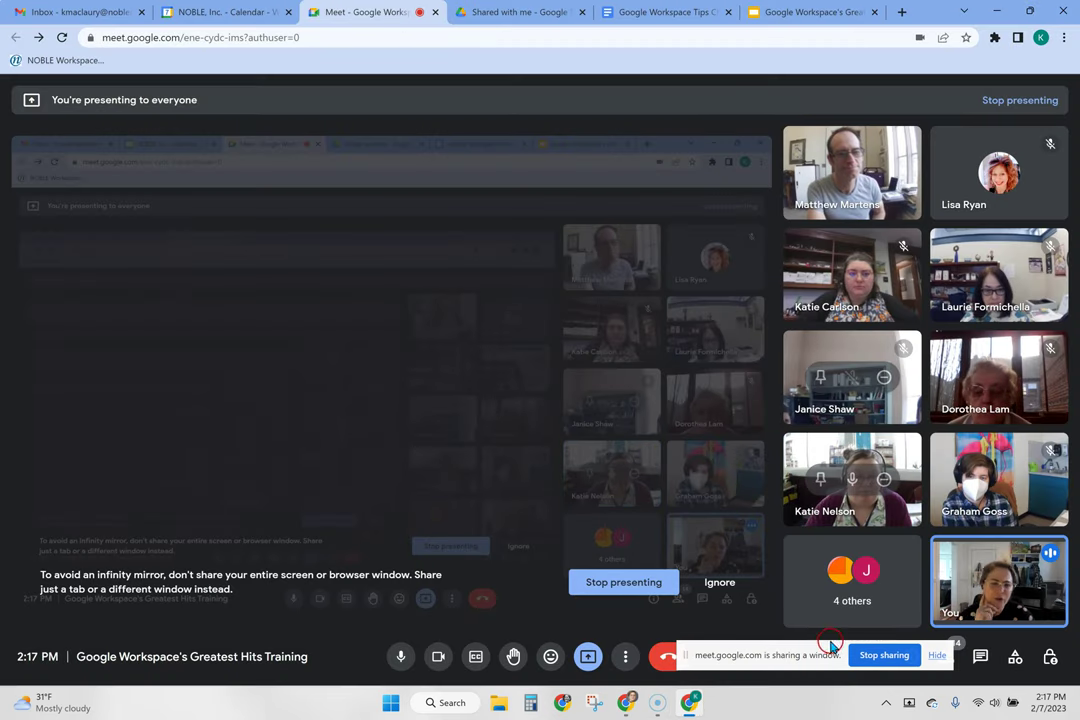
left_click(866, 656)
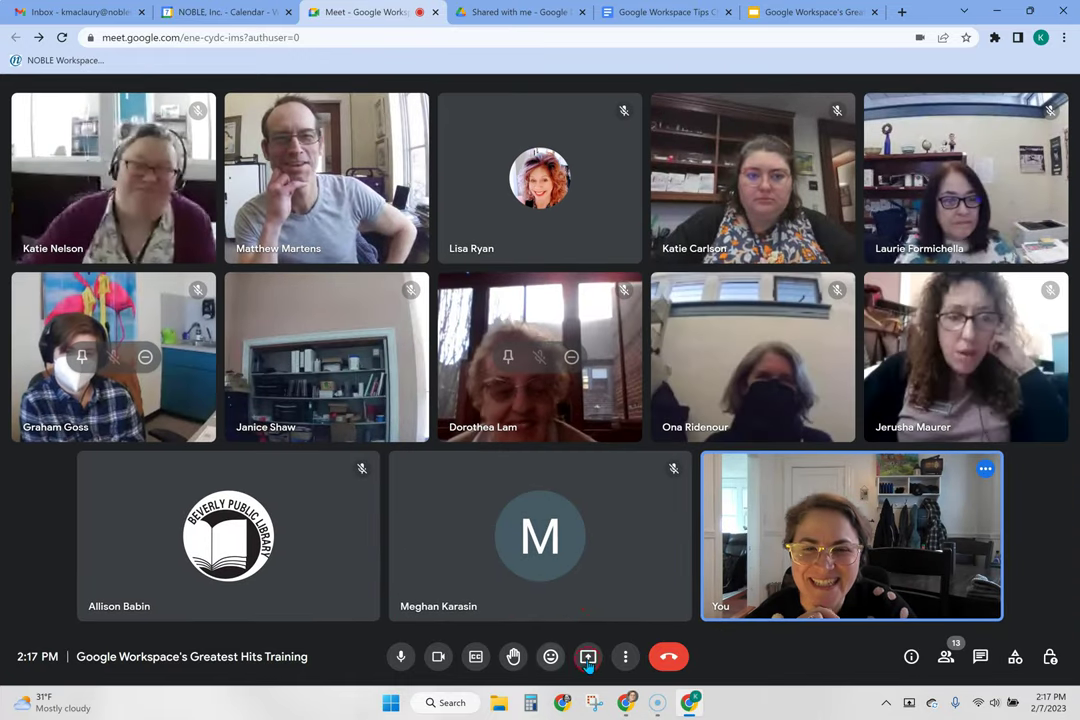
left_click(590, 657)
left_click(654, 556)
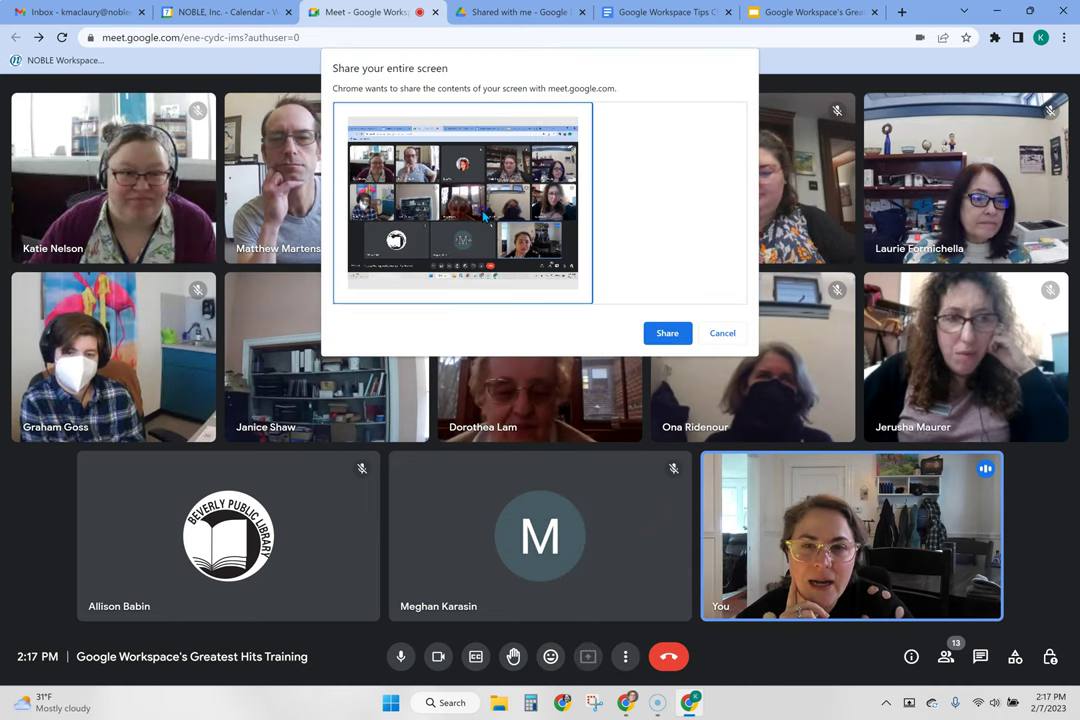
left_click(667, 334)
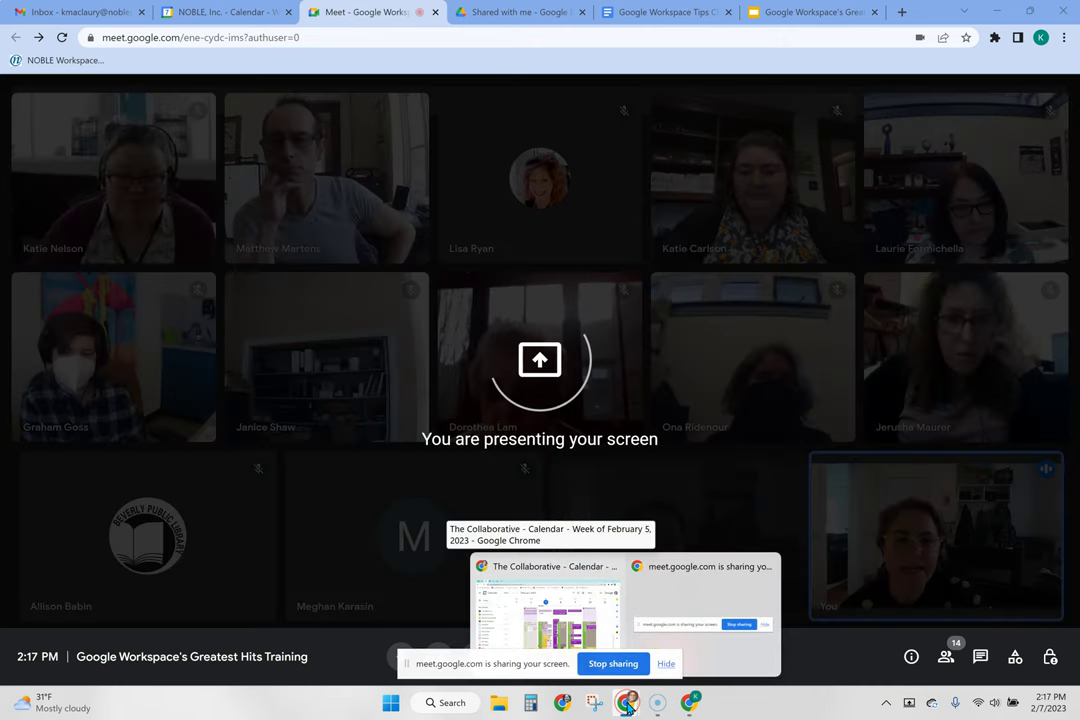
mouse_move(555, 610)
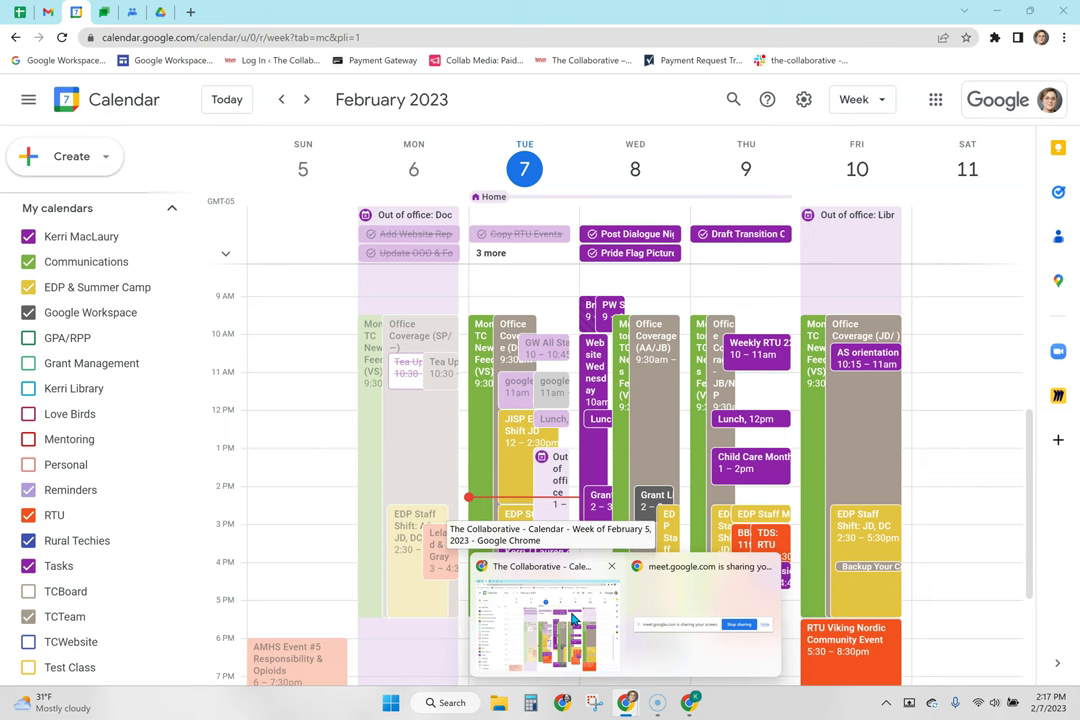
left_click(563, 611)
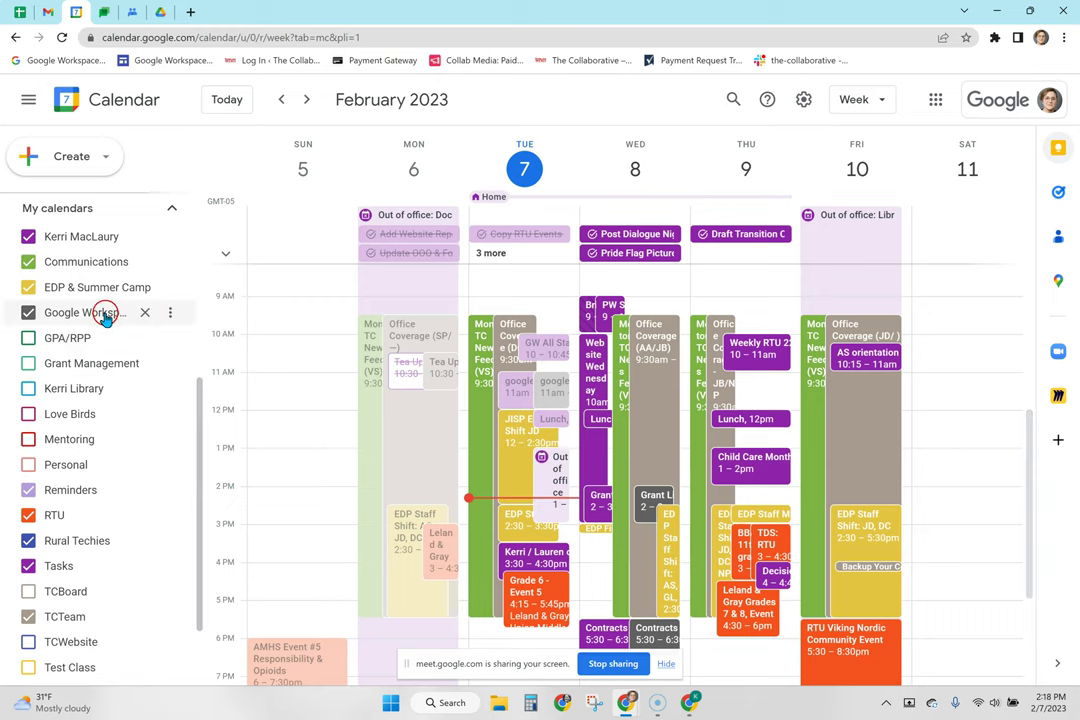
Open the Google Workspace calendar's settings and examine its access permissions and the people it is shared with
left_click(168, 313)
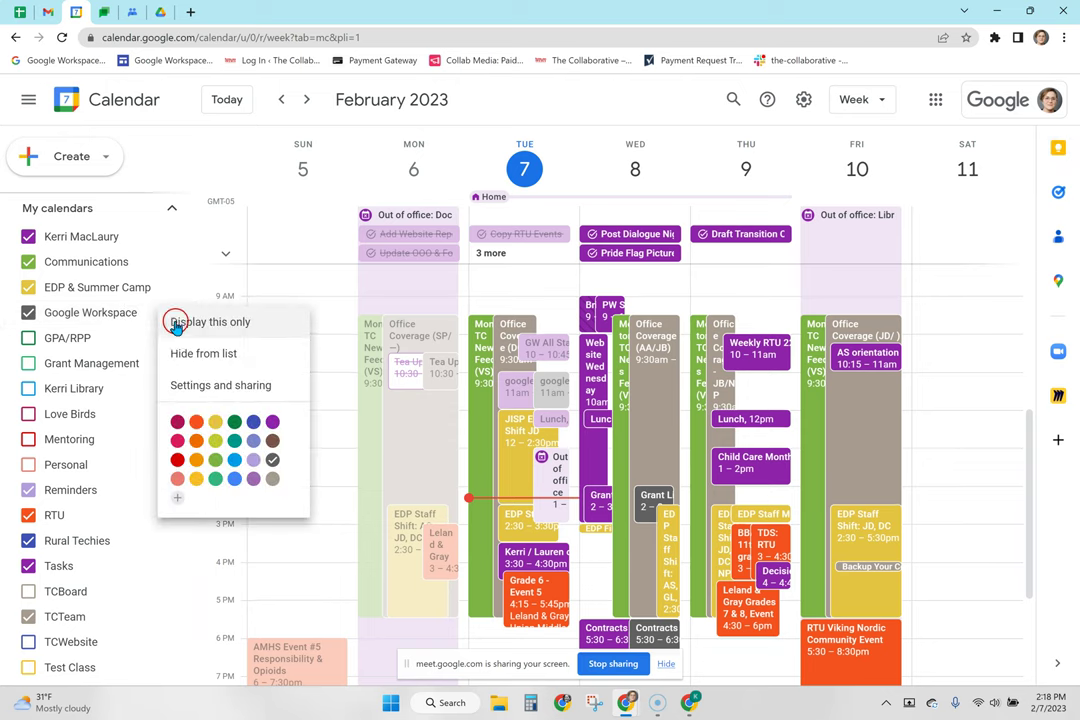
left_click(210, 383)
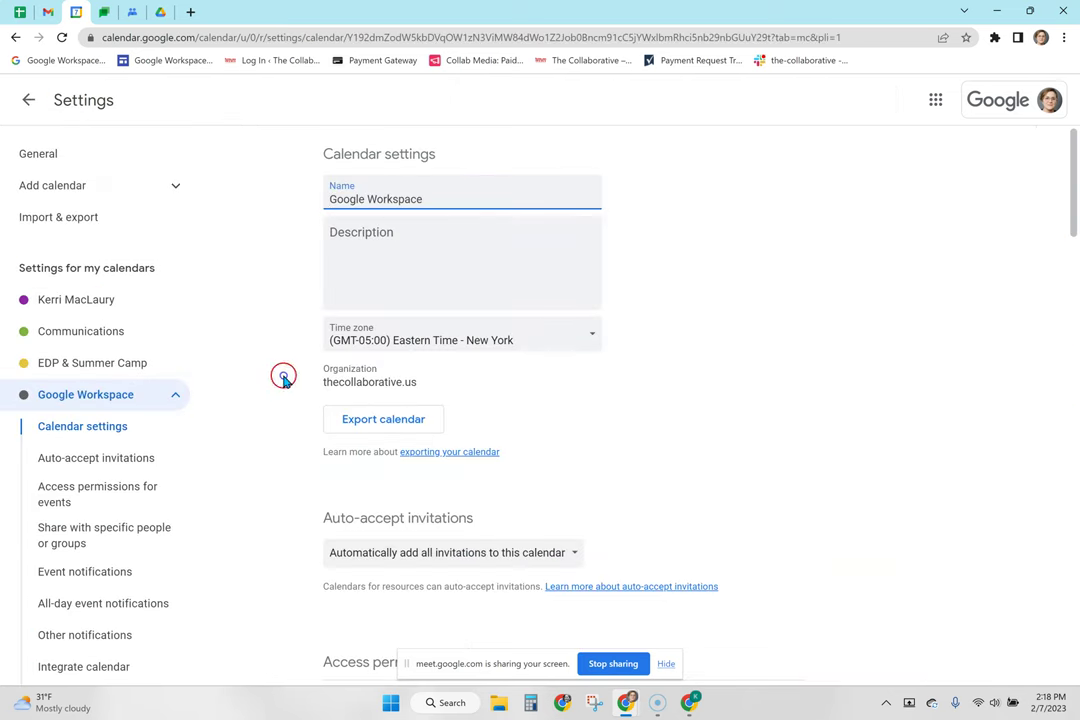
scroll(745, 366, "down", 2)
scroll(677, 395, "down", 5)
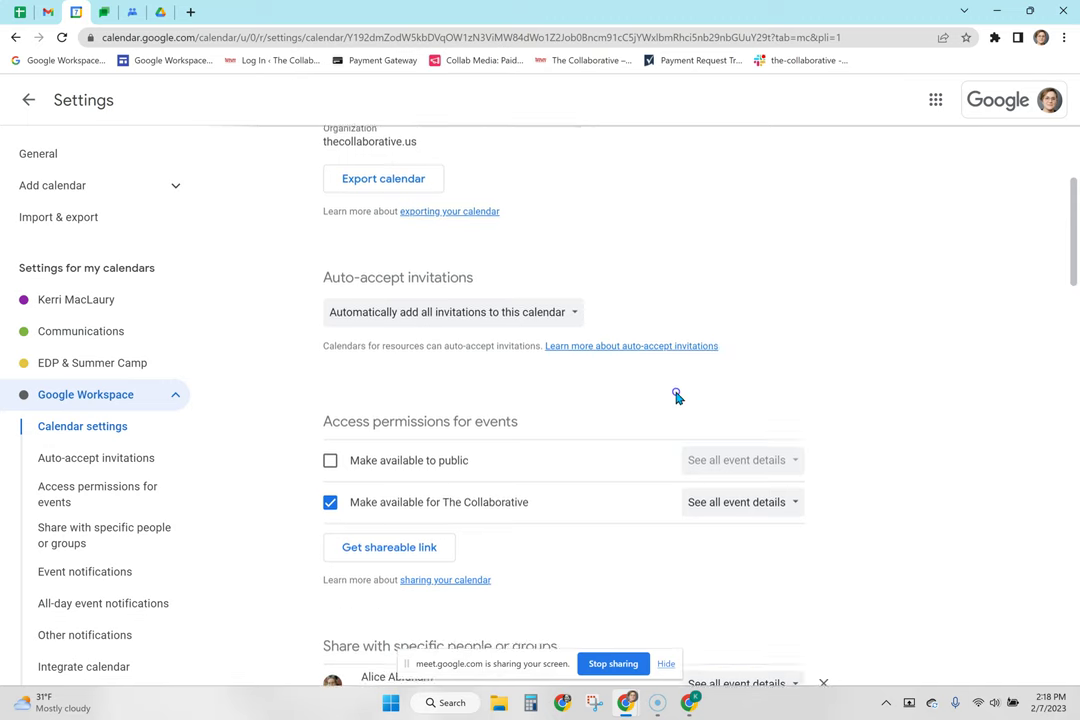
scroll(673, 391, "down", 1)
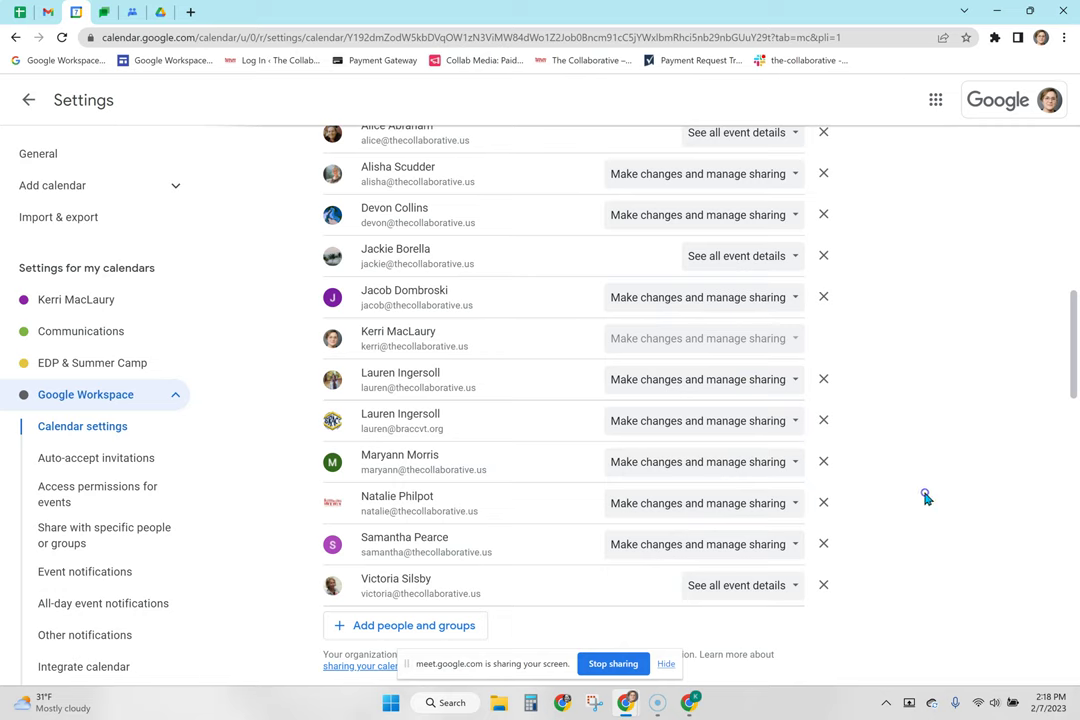
scroll(928, 499, "up", 1)
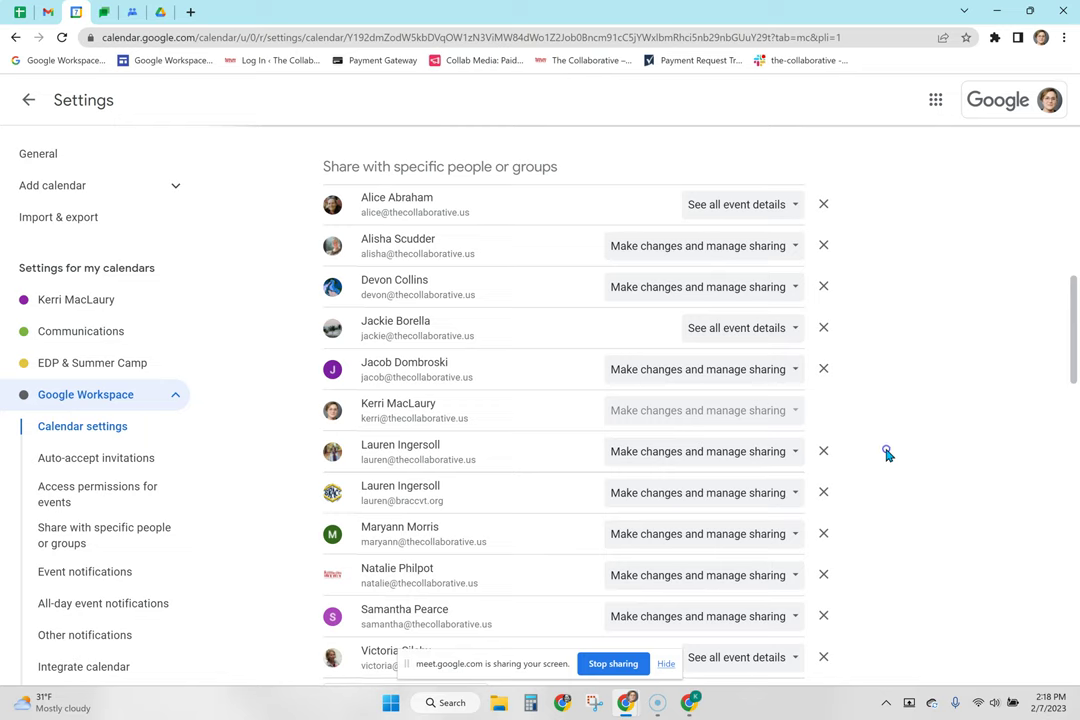
scroll(888, 454, "down", 1)
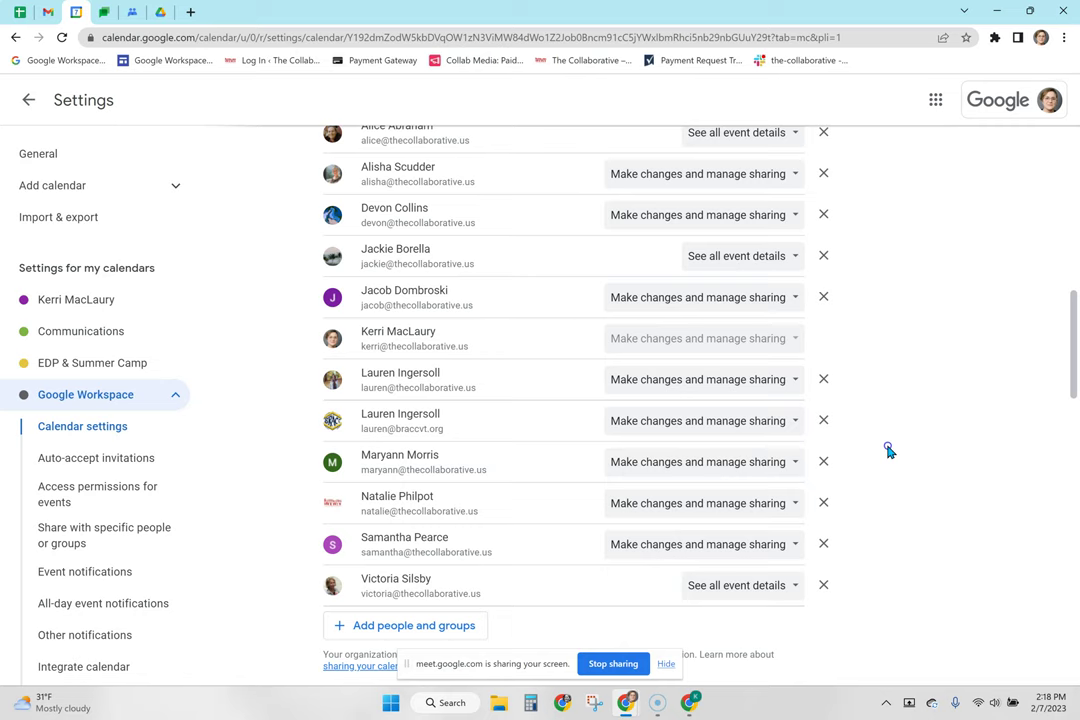
scroll(886, 415, "down", 2)
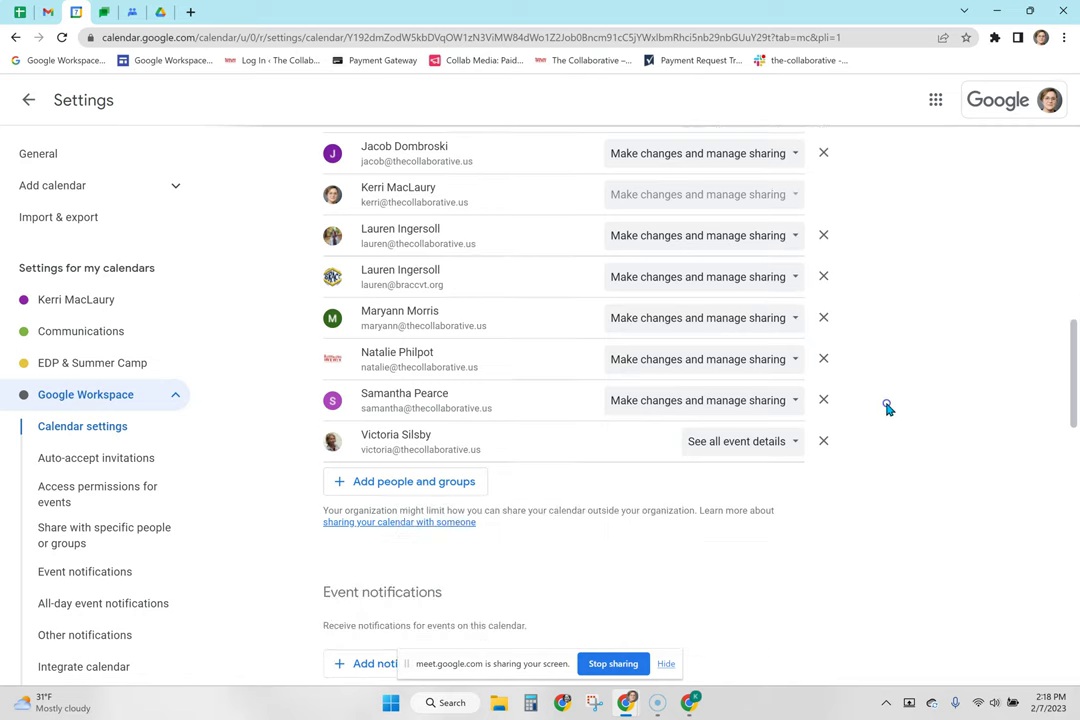
scroll(888, 405, "down", 1)
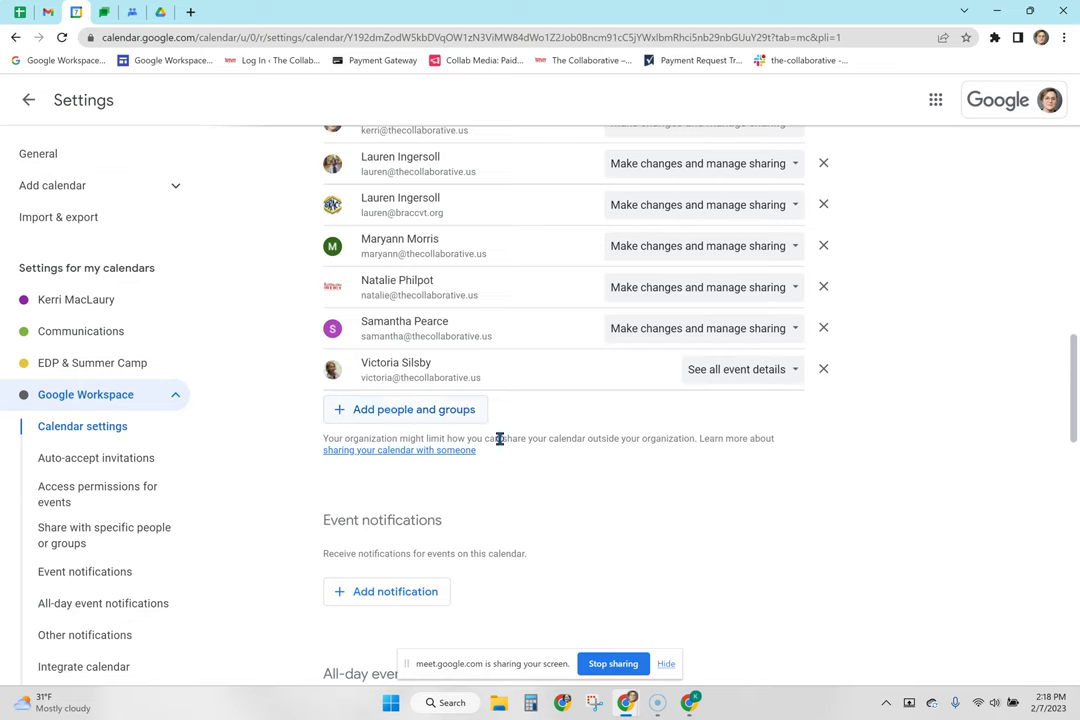
scroll(515, 450, "up", 2)
scroll(517, 467, "down", 2)
scroll(484, 452, "down", 1)
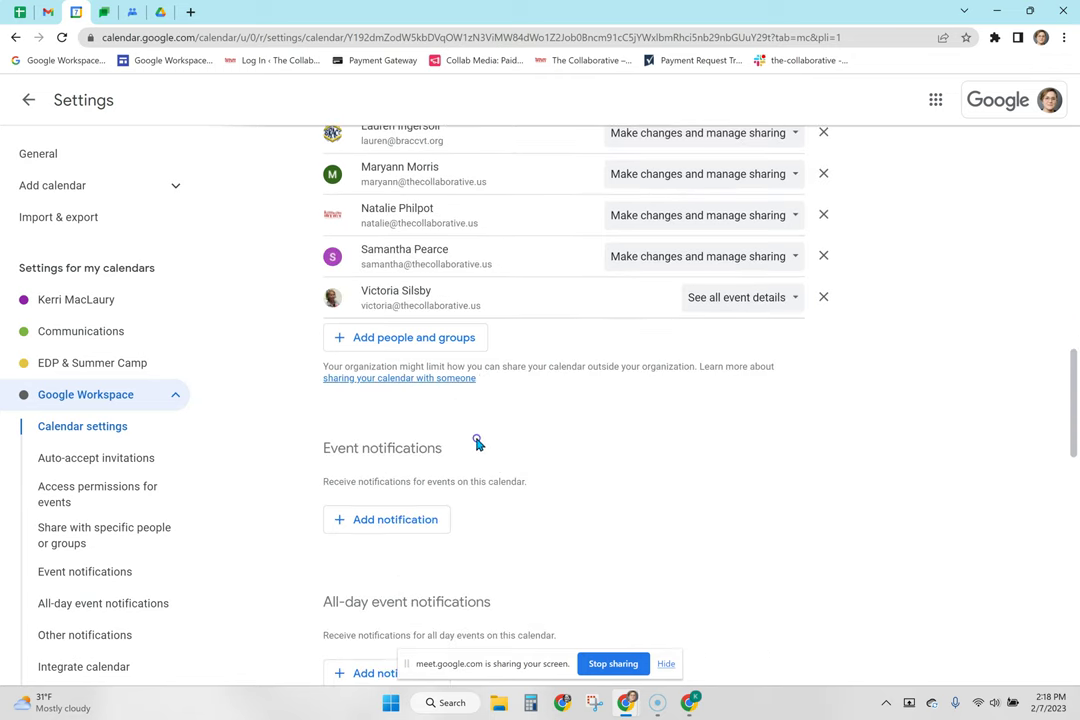
Start sharing the Google Workspace calendar with the Whole Collab staff group, view the available permission levels, and cancel the sharing
left_click(405, 338)
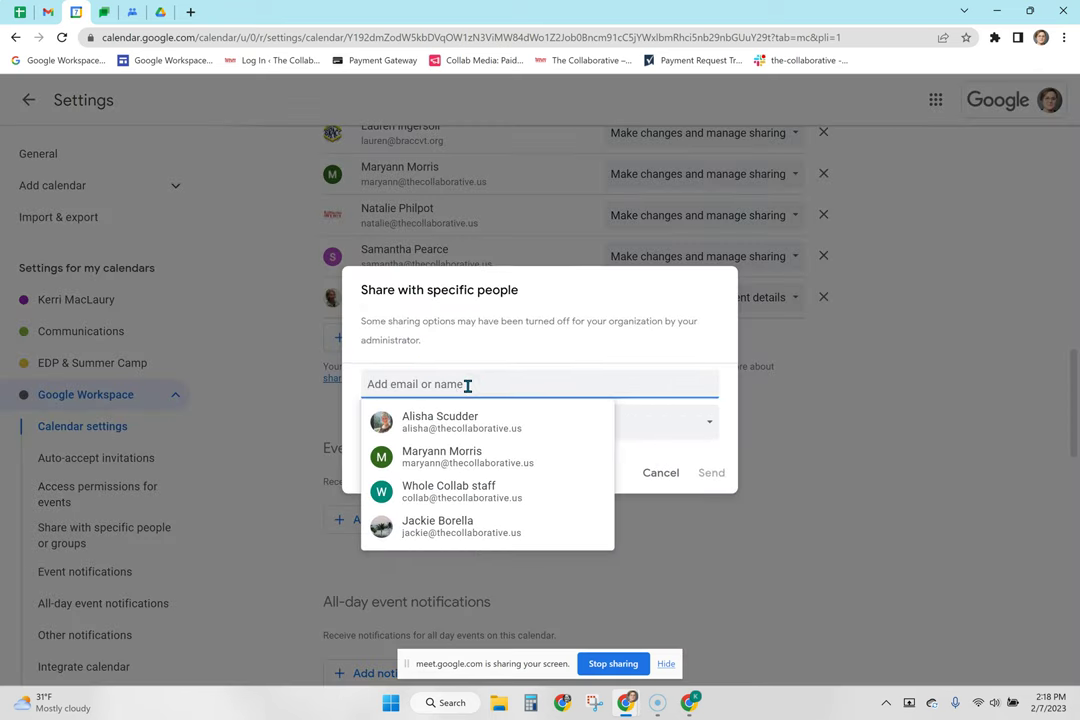
type("collab")
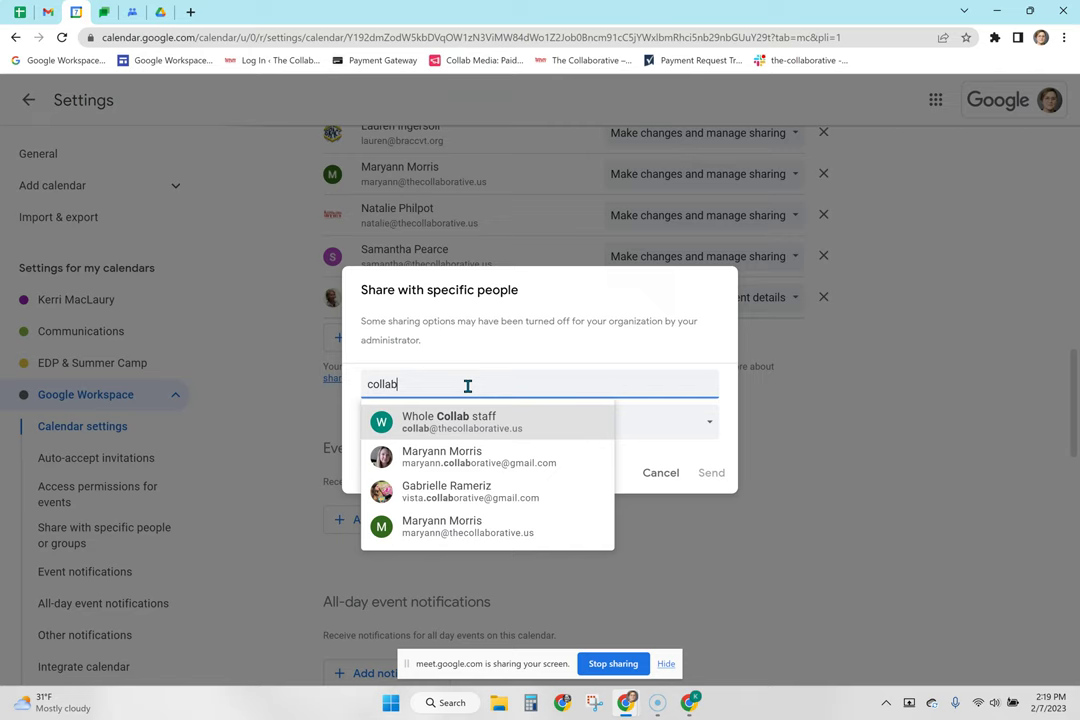
left_click(435, 430)
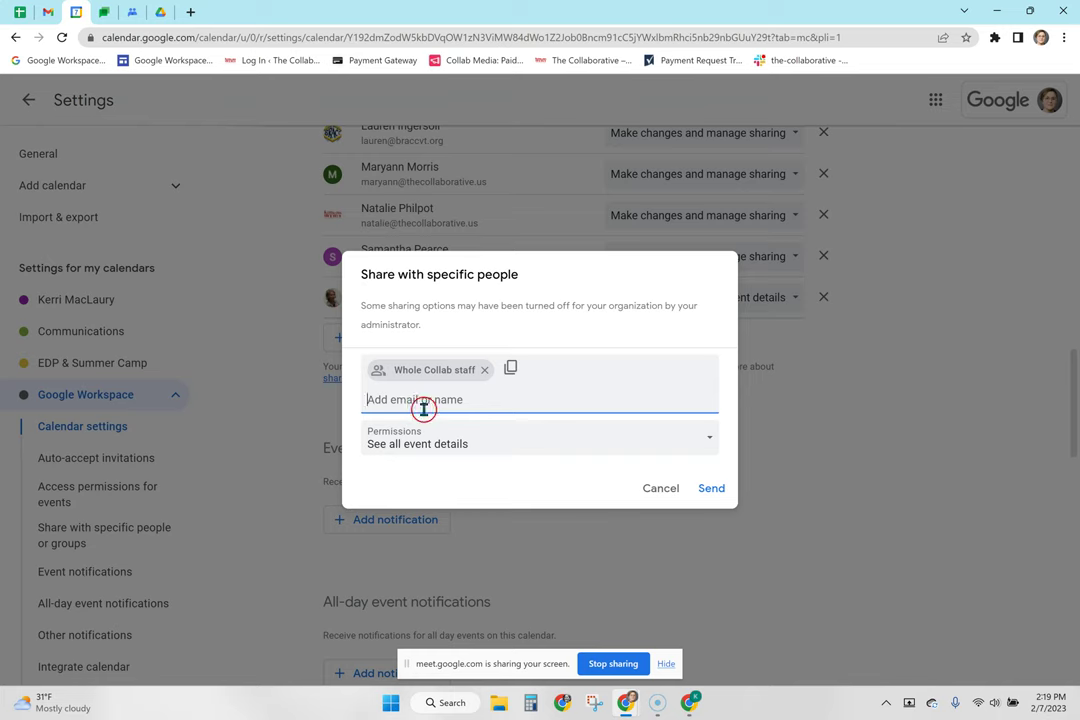
left_click(531, 440)
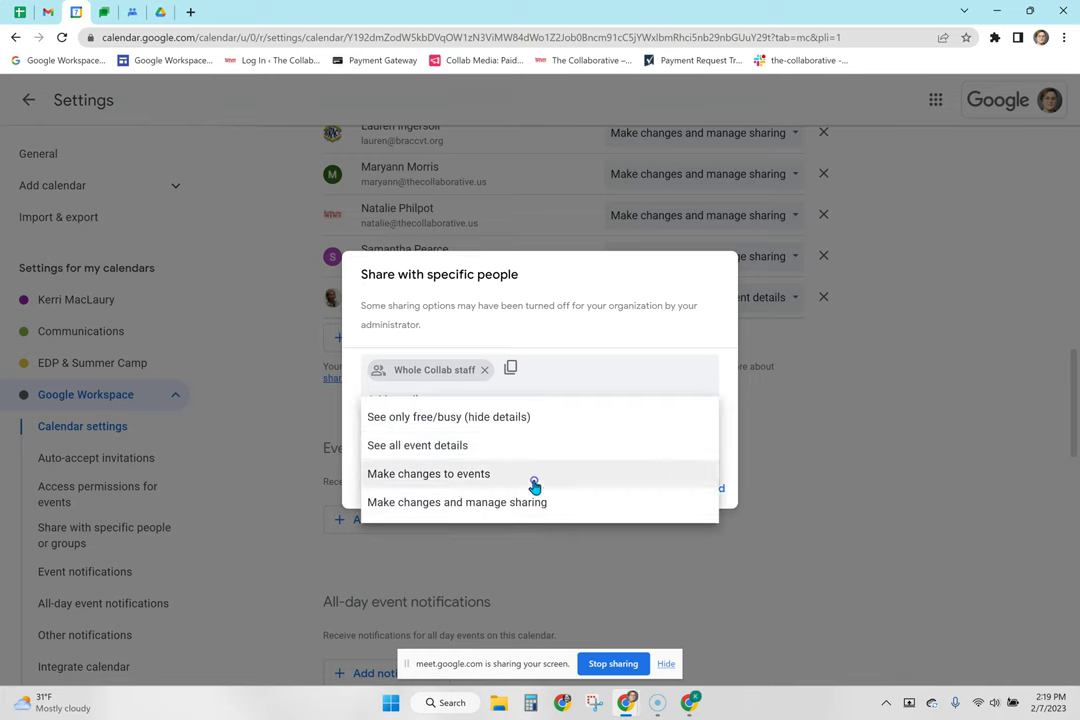
left_click(645, 330)
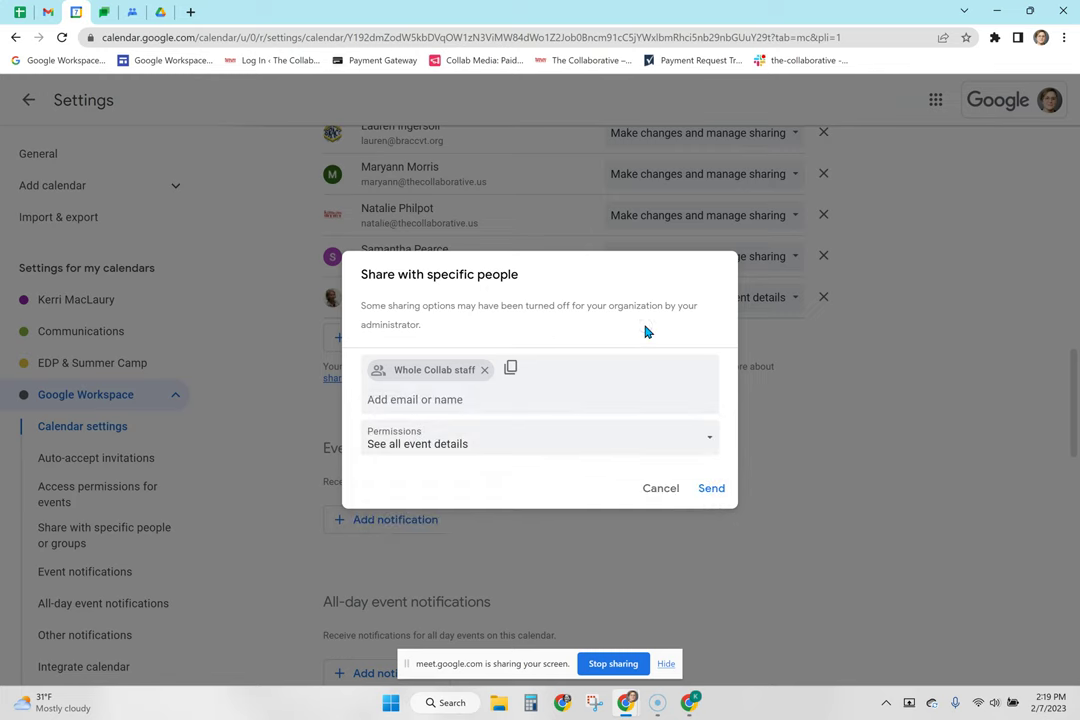
left_click(657, 488)
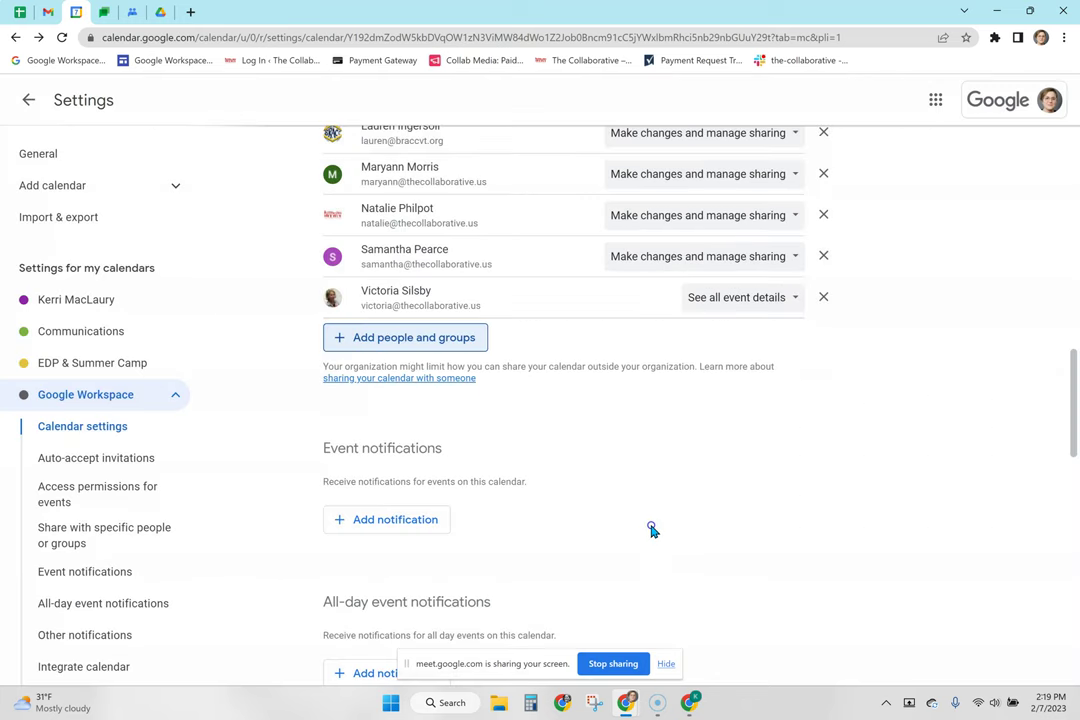
Stop sharing the screen and return to the Google Meet call
left_click(613, 664)
left_click(689, 704)
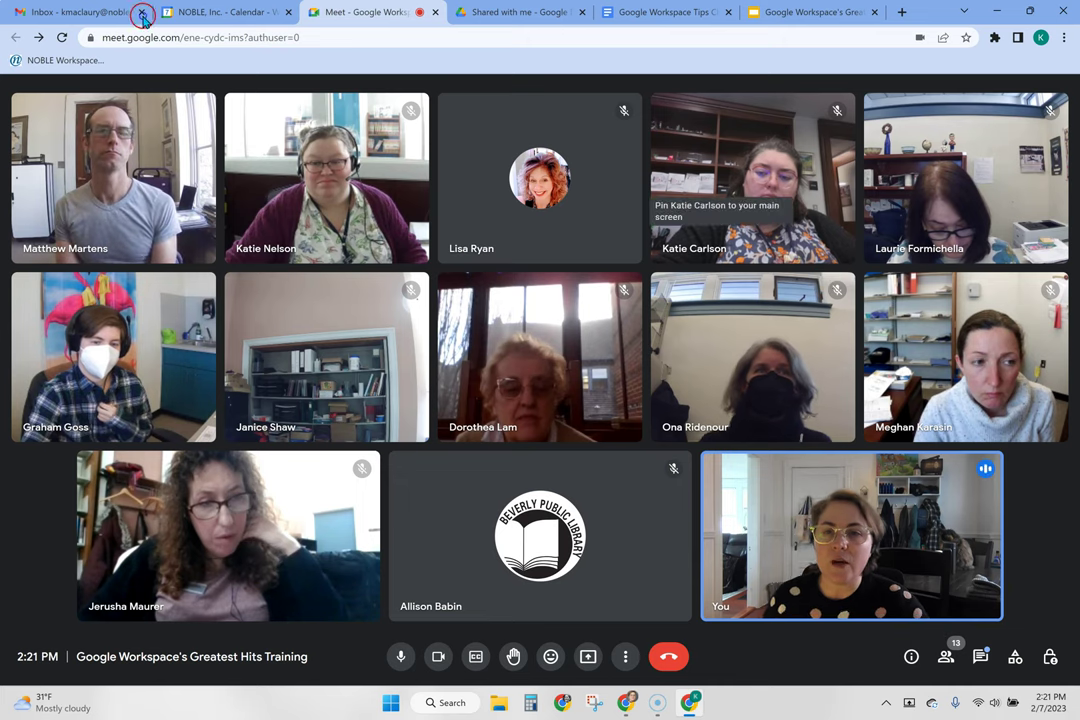
Switch to the NOBLE Calendar and open Google Groups from its Google apps
left_click(238, 12)
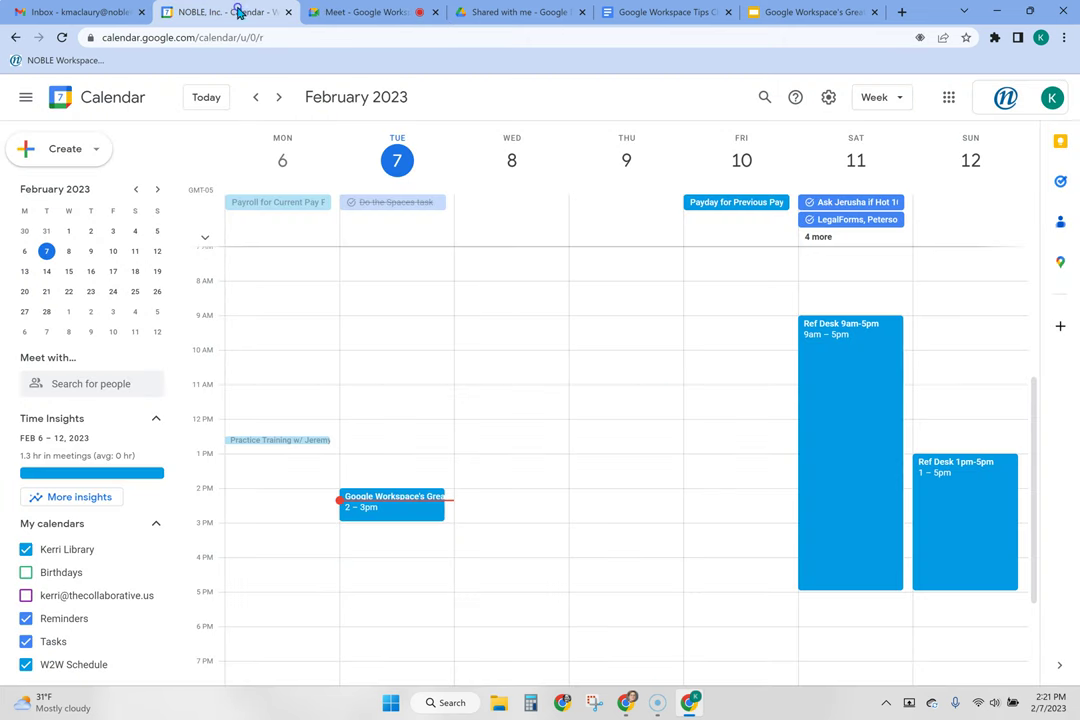
left_click(952, 100)
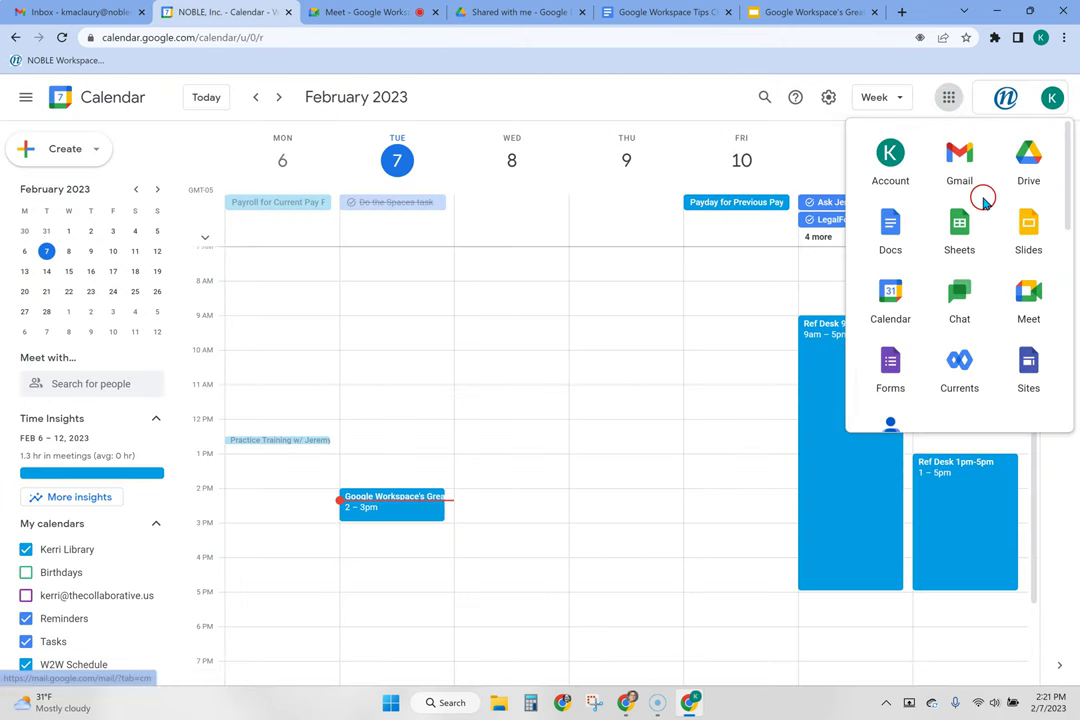
scroll(984, 200, "down", 3)
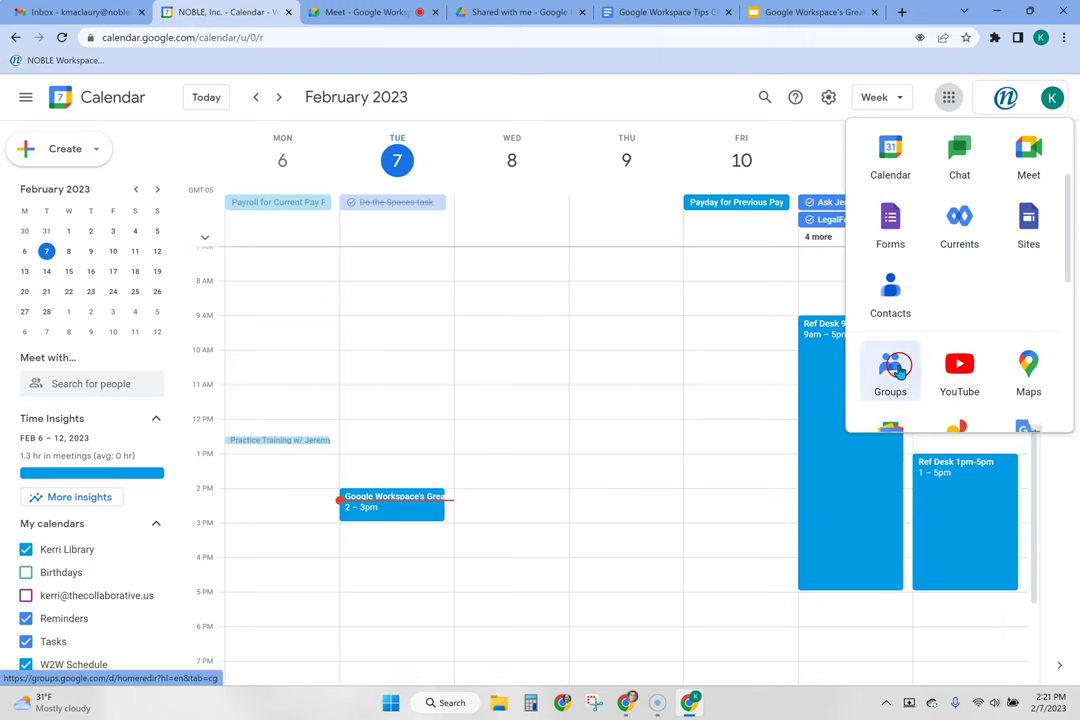
left_click(897, 368)
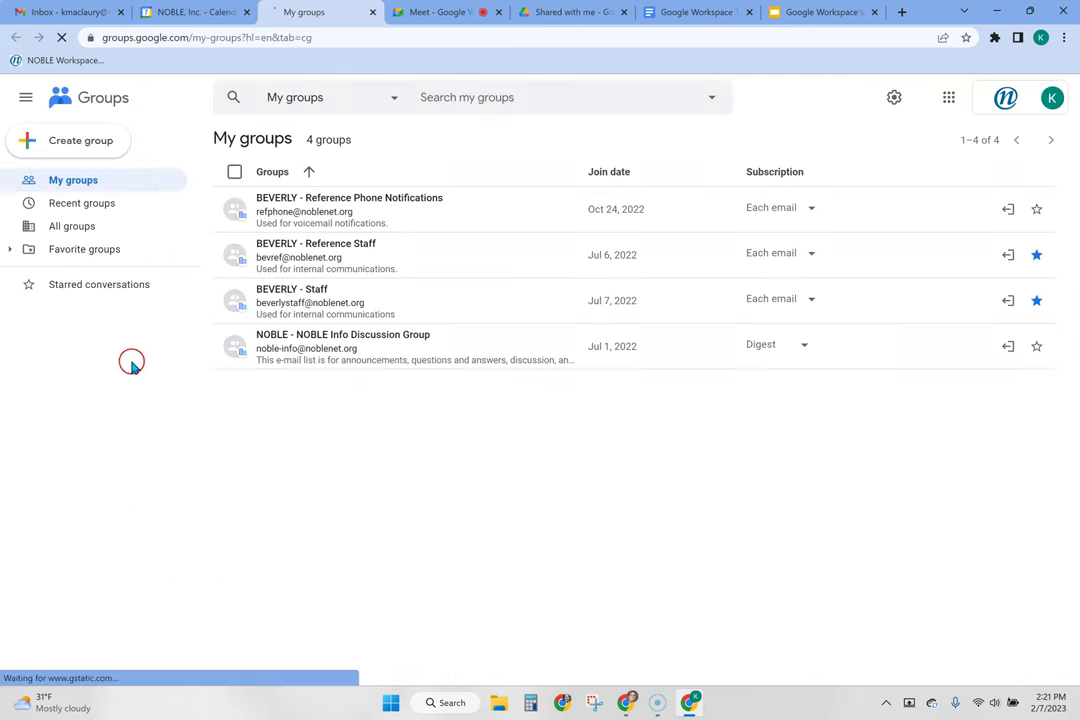
Open the new group form, view its name, email and description fields, and close it without creating a group
left_click(79, 142)
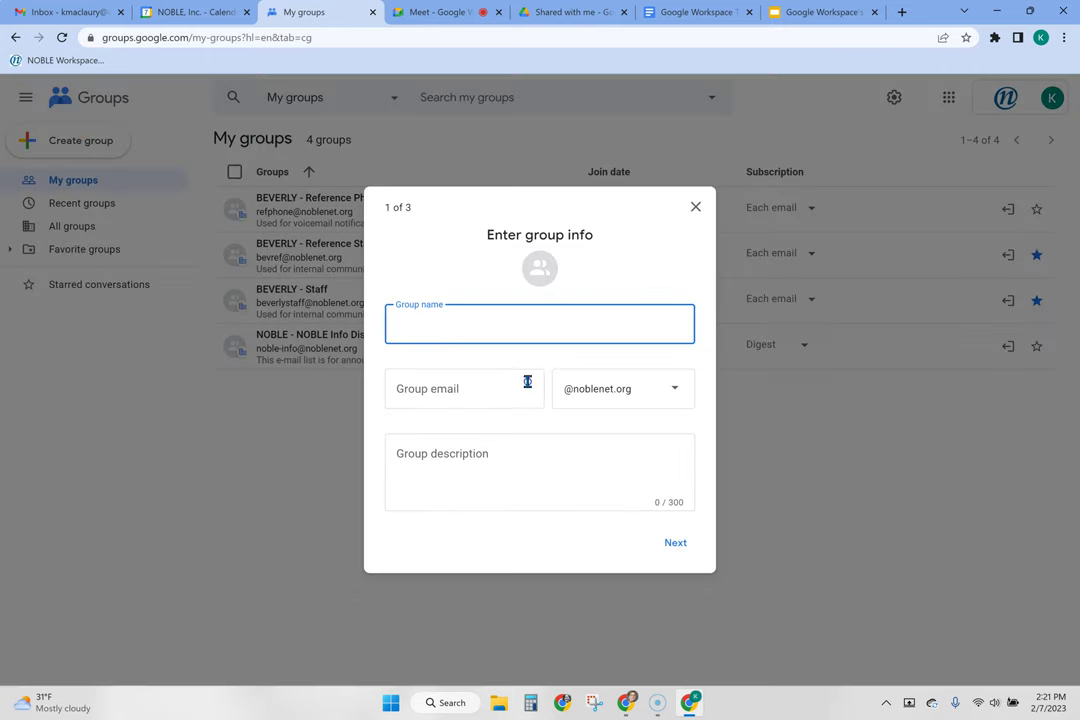
left_click(426, 389)
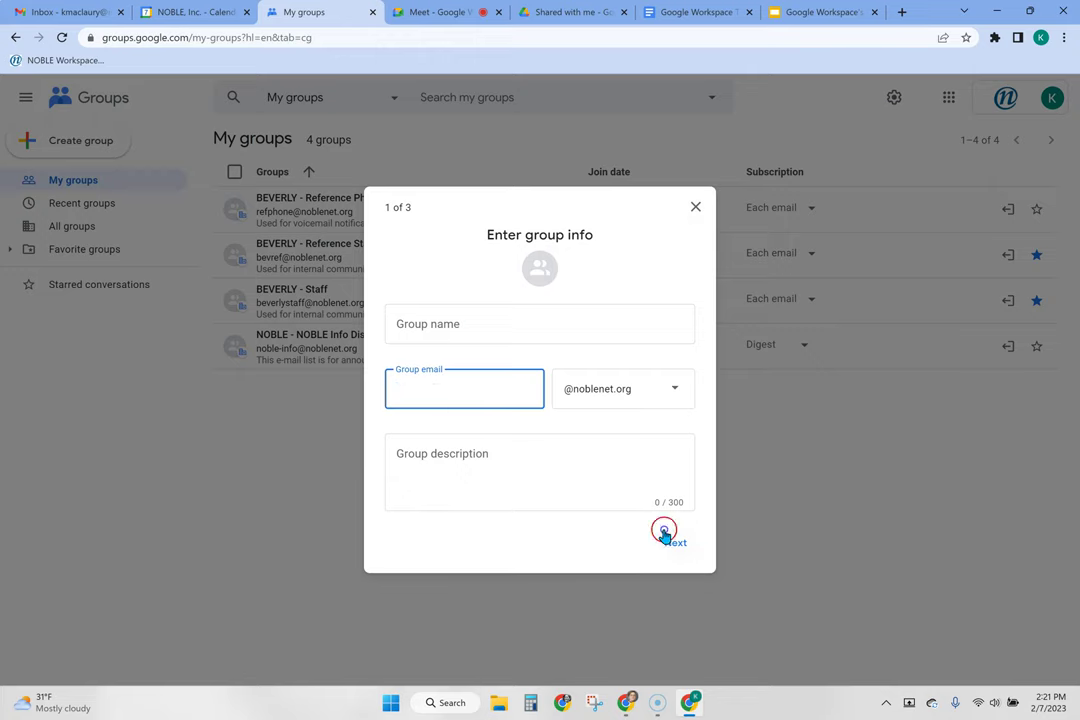
left_click(696, 210)
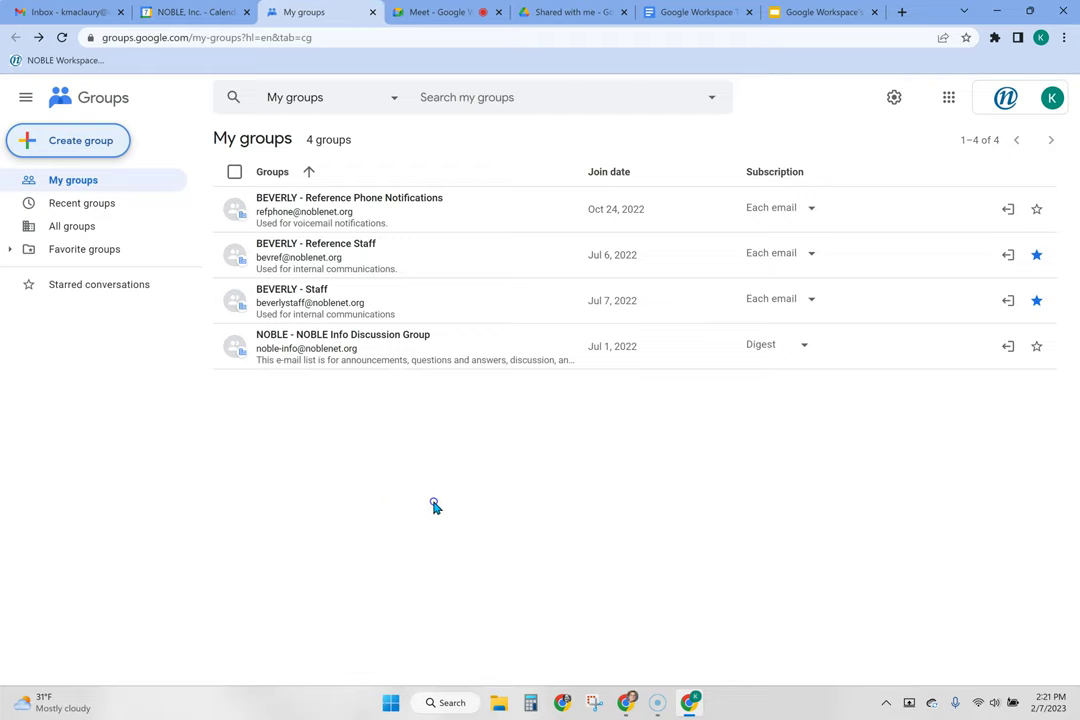
Return to the Google Meet call and present the entire screen to the participants
left_click(438, 12)
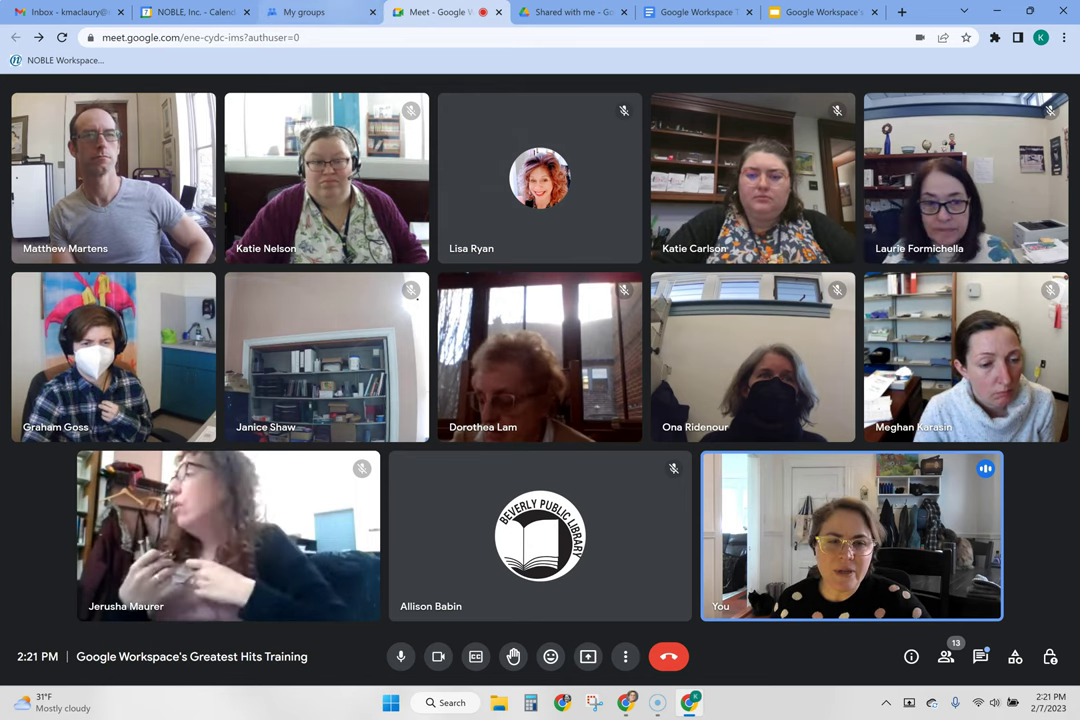
left_click(588, 656)
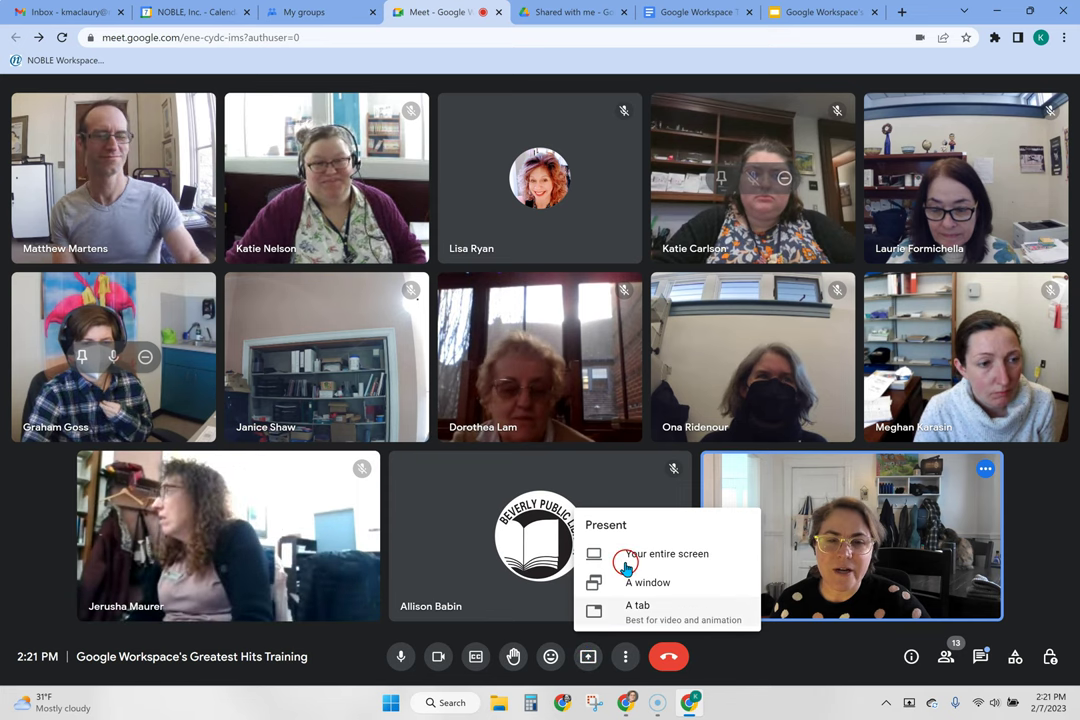
left_click(628, 556)
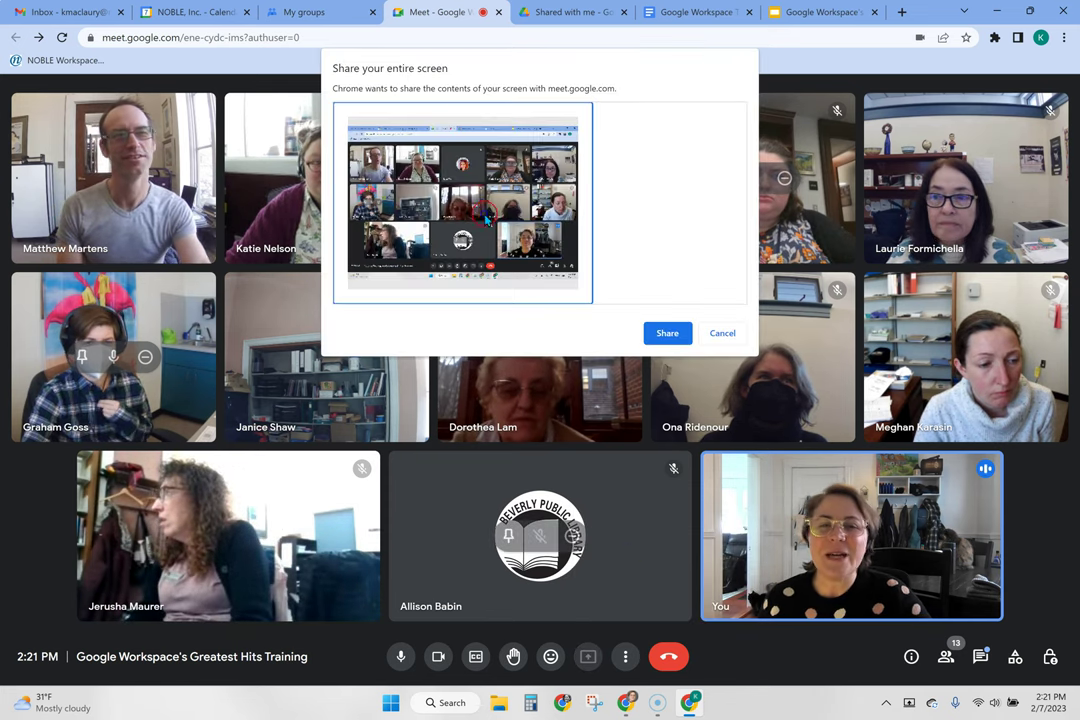
left_click(667, 334)
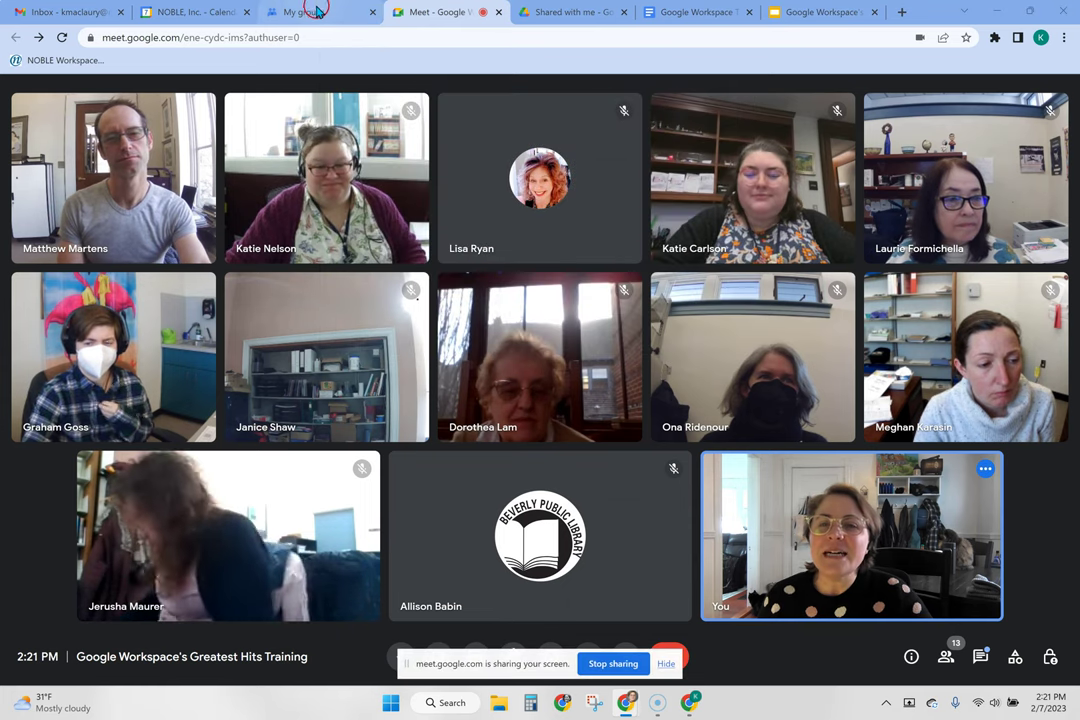
Switch back to the My groups page and open Google Groups again from its Google apps
left_click(313, 10)
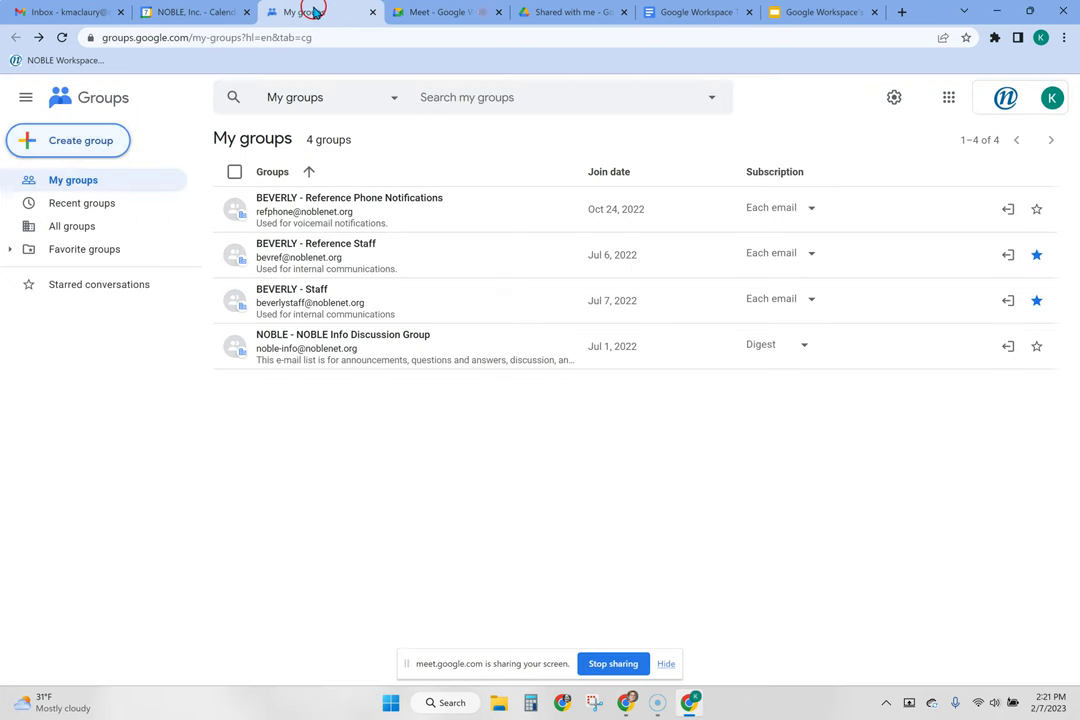
left_click(948, 100)
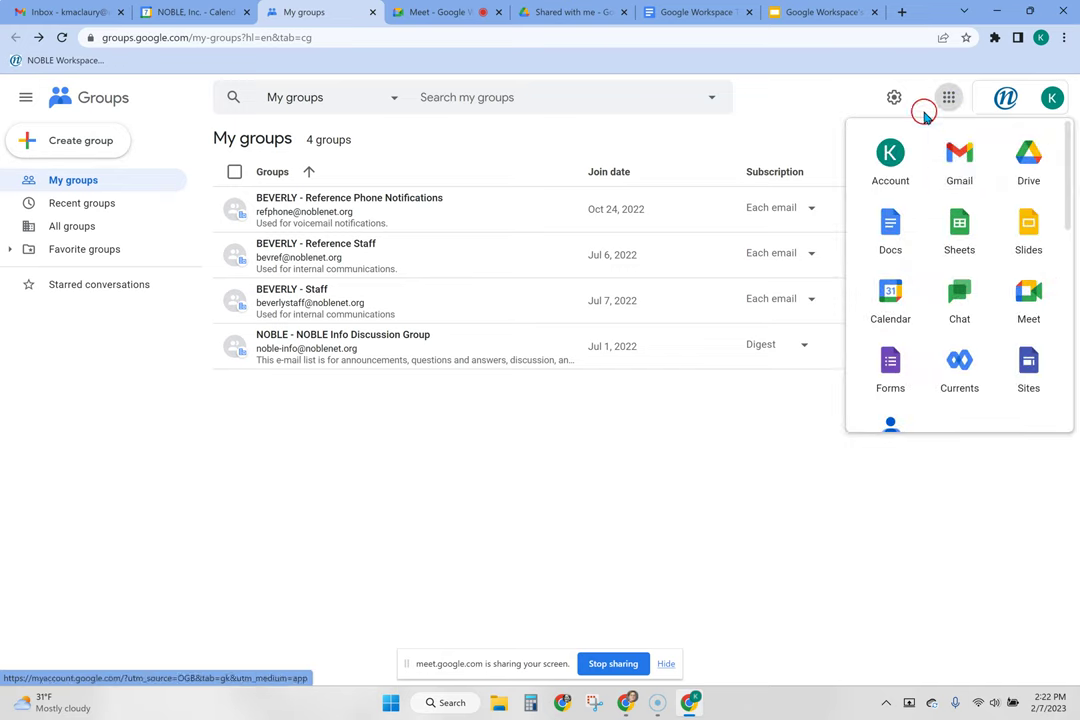
scroll(962, 250, "down", 1)
scroll(962, 250, "down", 3)
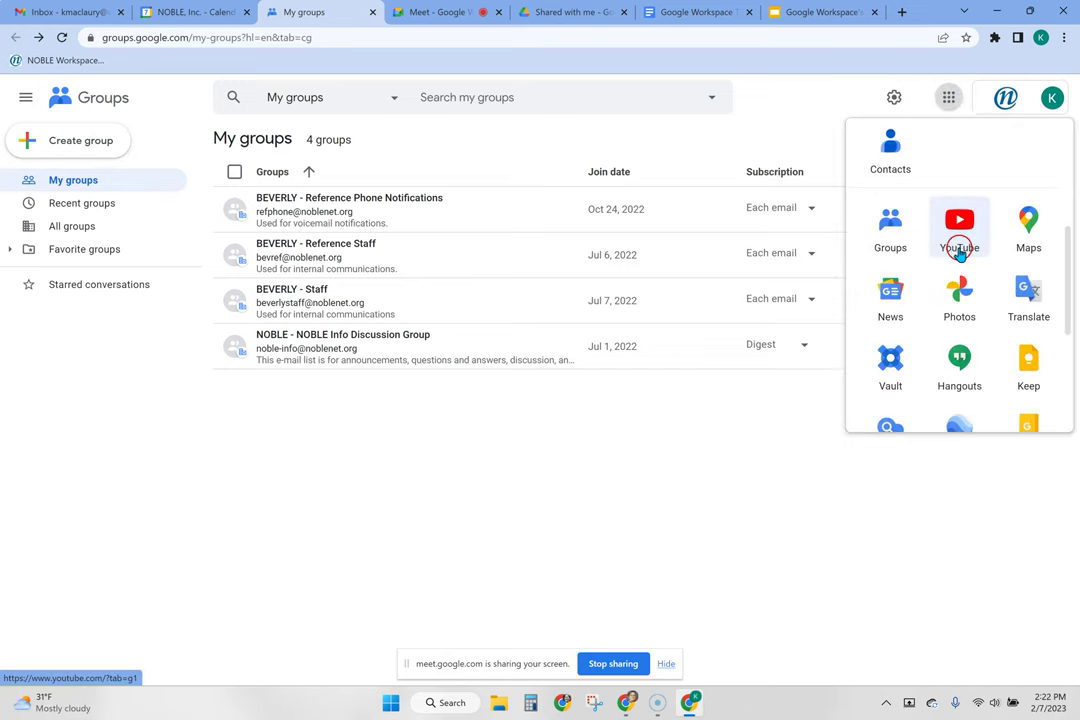
left_click(899, 231)
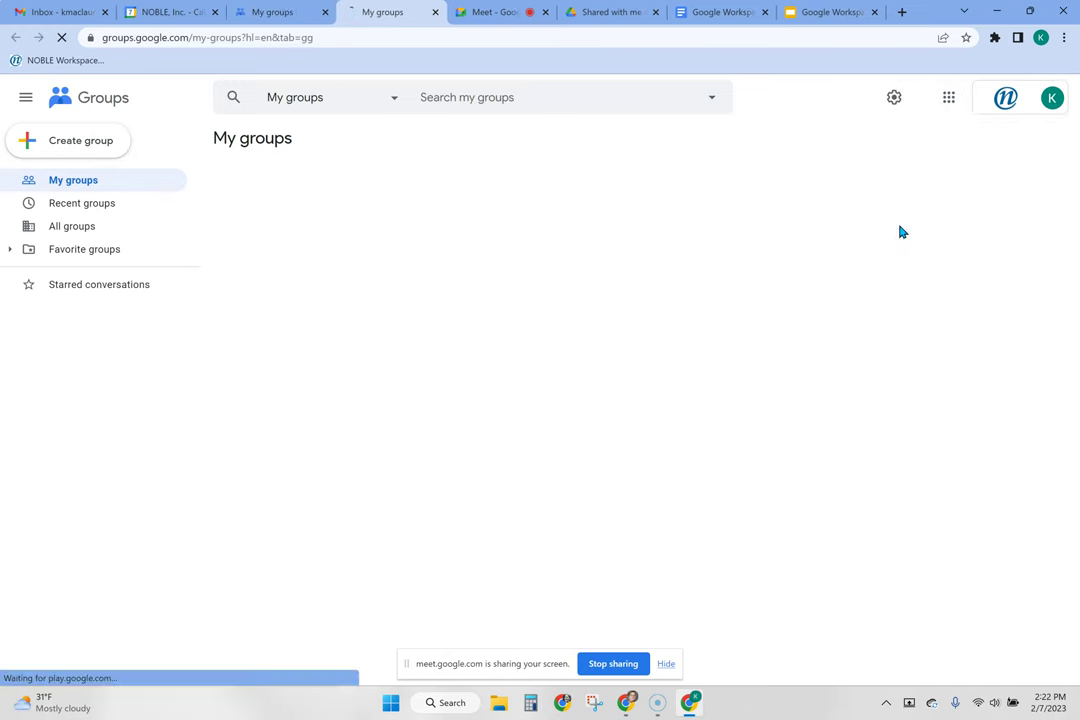
Start creating a group, try to continue with the group name and email left empty, and close the form
left_click(75, 142)
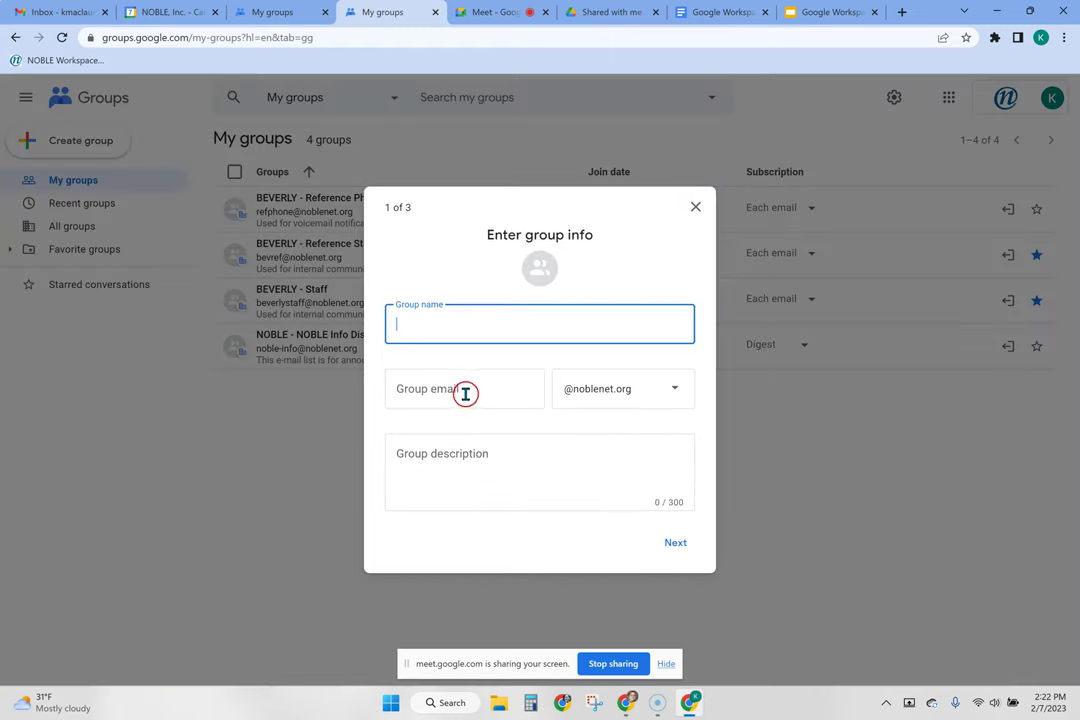
left_click(465, 393)
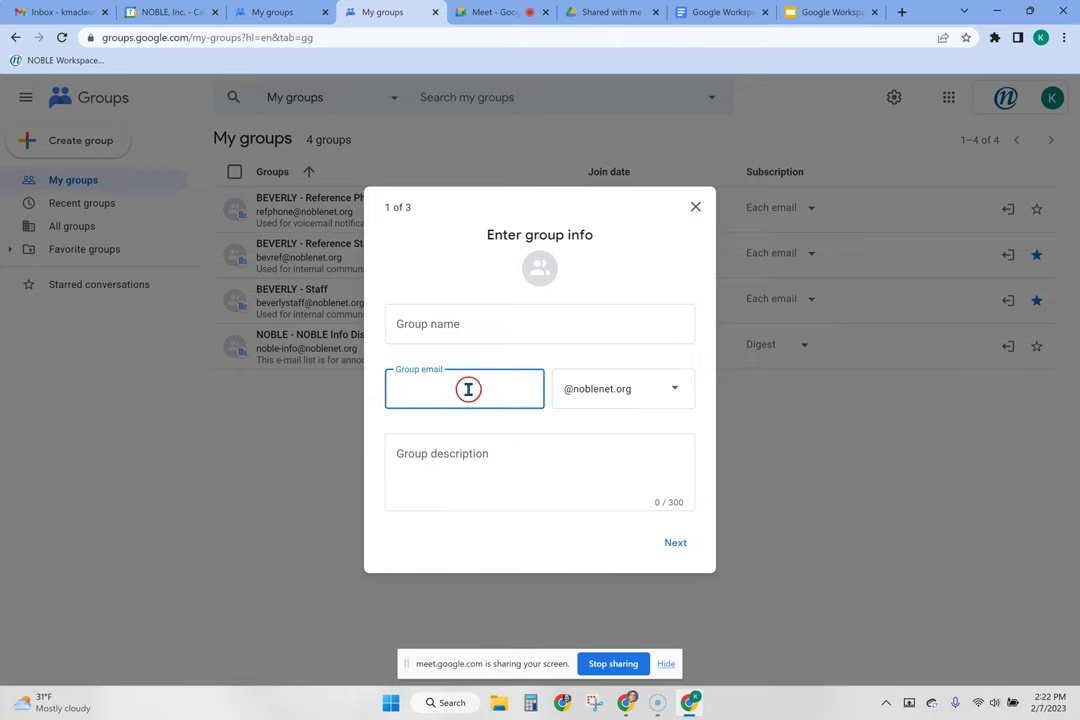
left_click(457, 323)
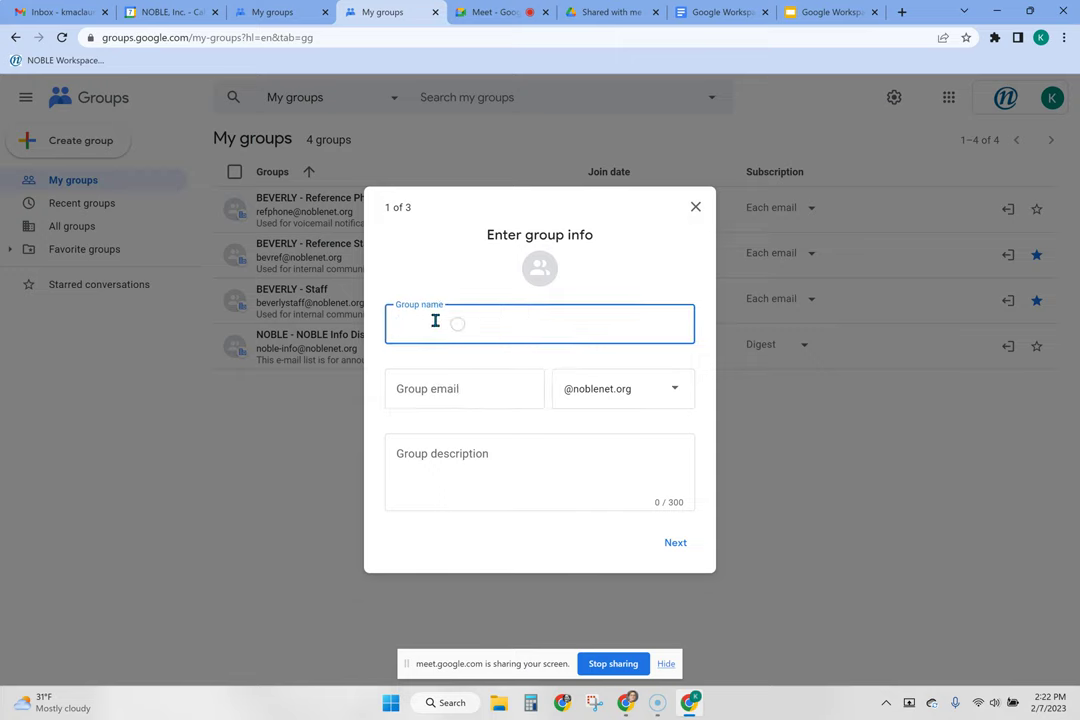
left_click(676, 543)
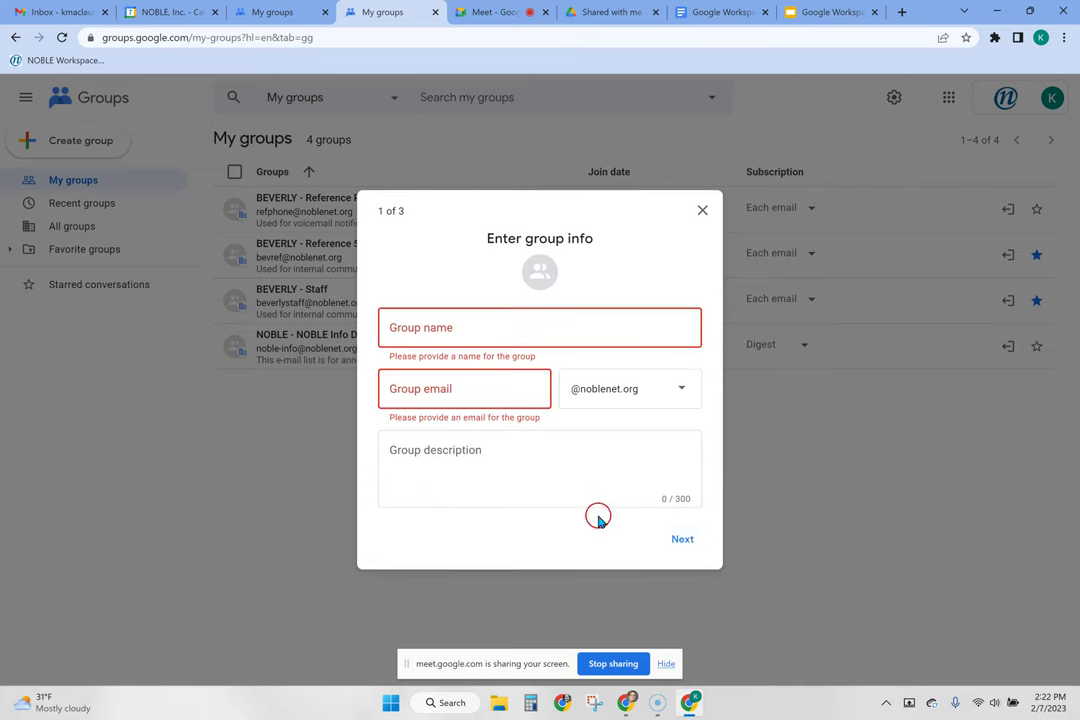
left_click(702, 213)
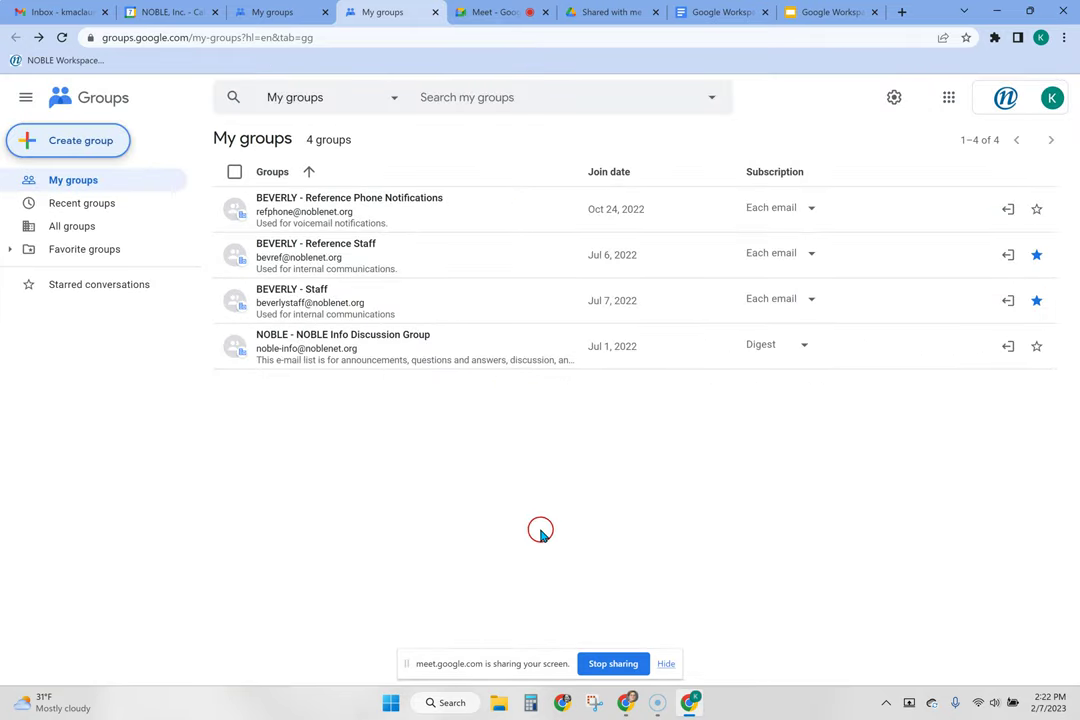
Switch to the Google Workspace's Greatest Hits presentation and show the Tasks Taskmaster slide
left_click(484, 14)
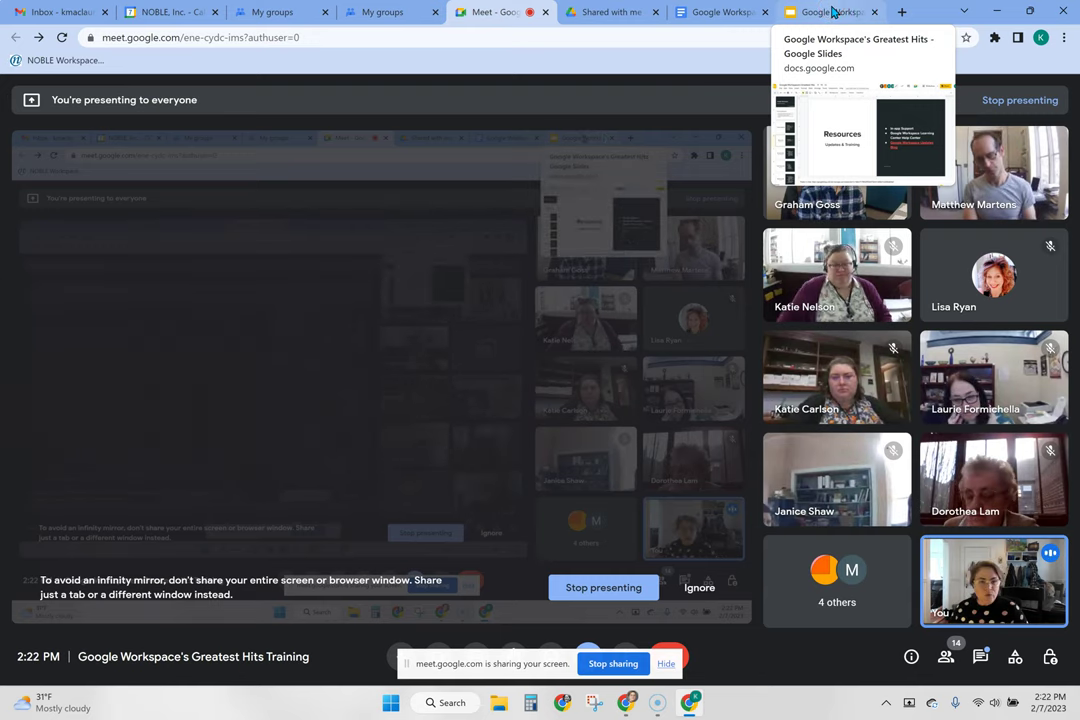
left_click(833, 12)
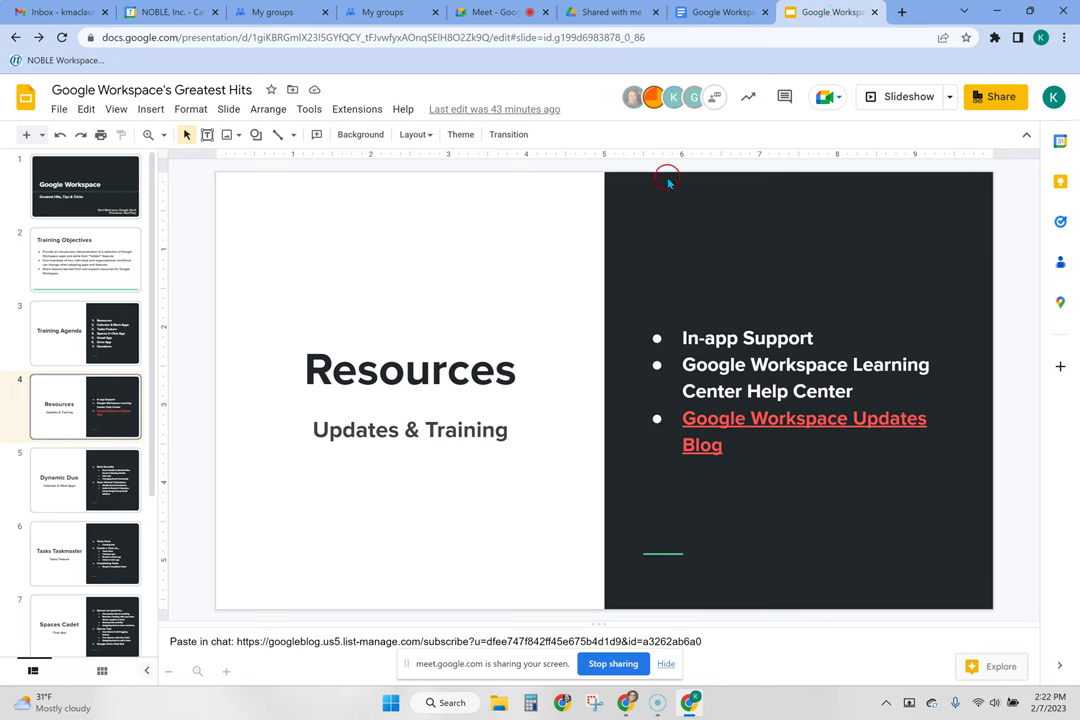
left_click(60, 470)
left_click(65, 566)
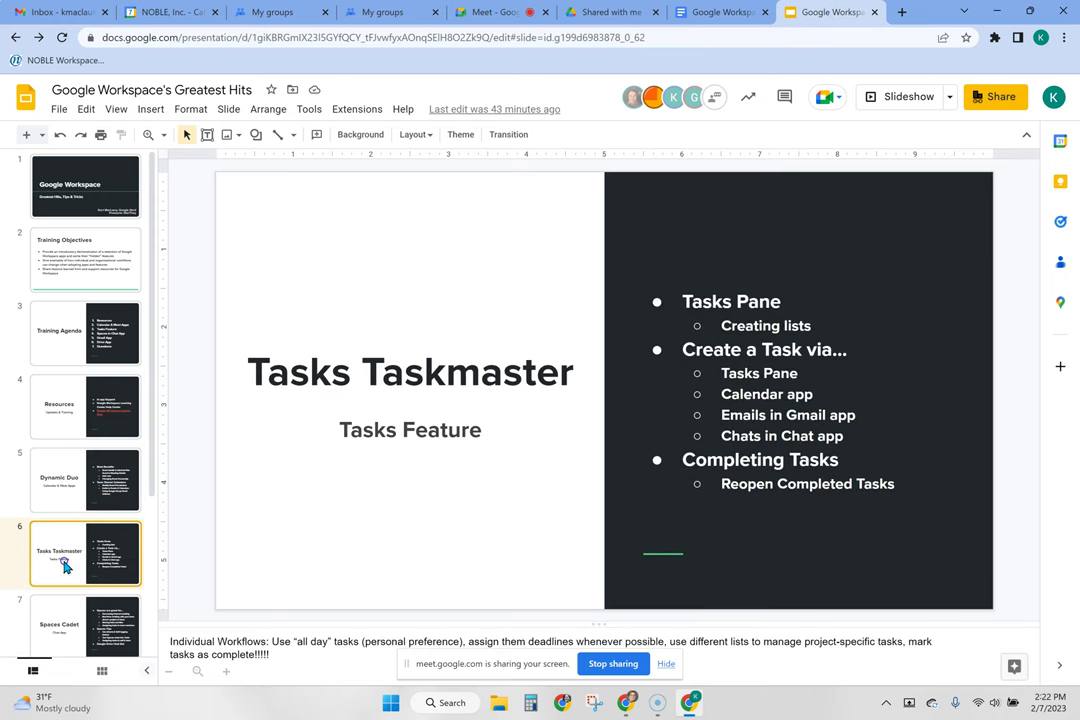
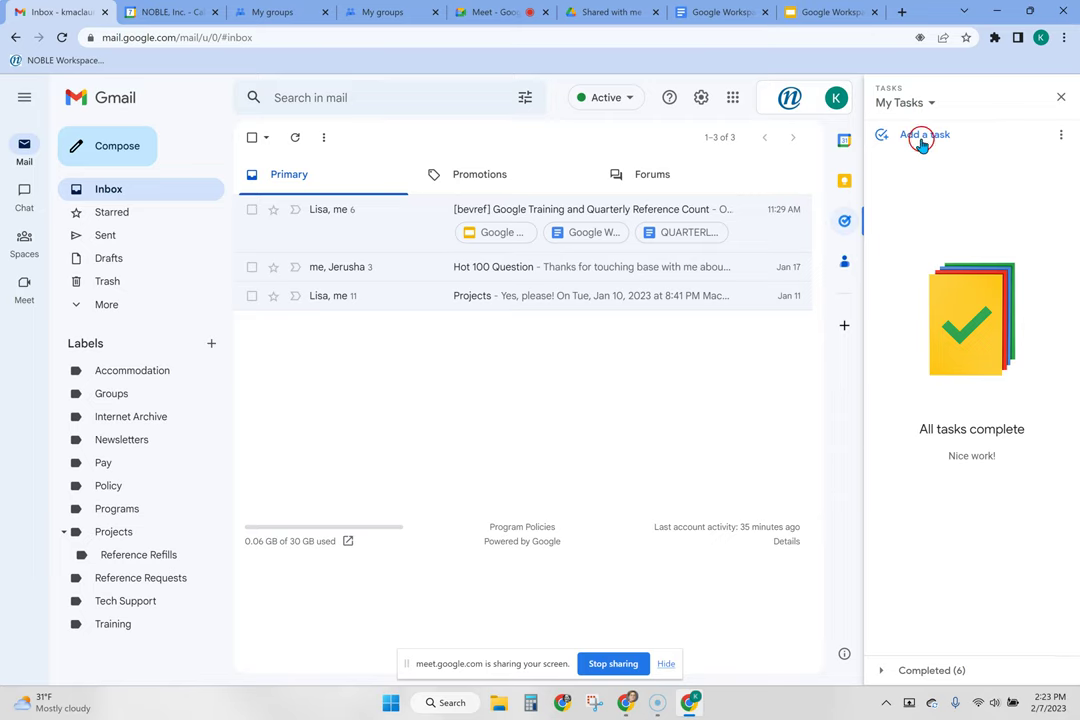
View the available task lists in Gmail's Tasks and create a new list named New List
left_click(912, 106)
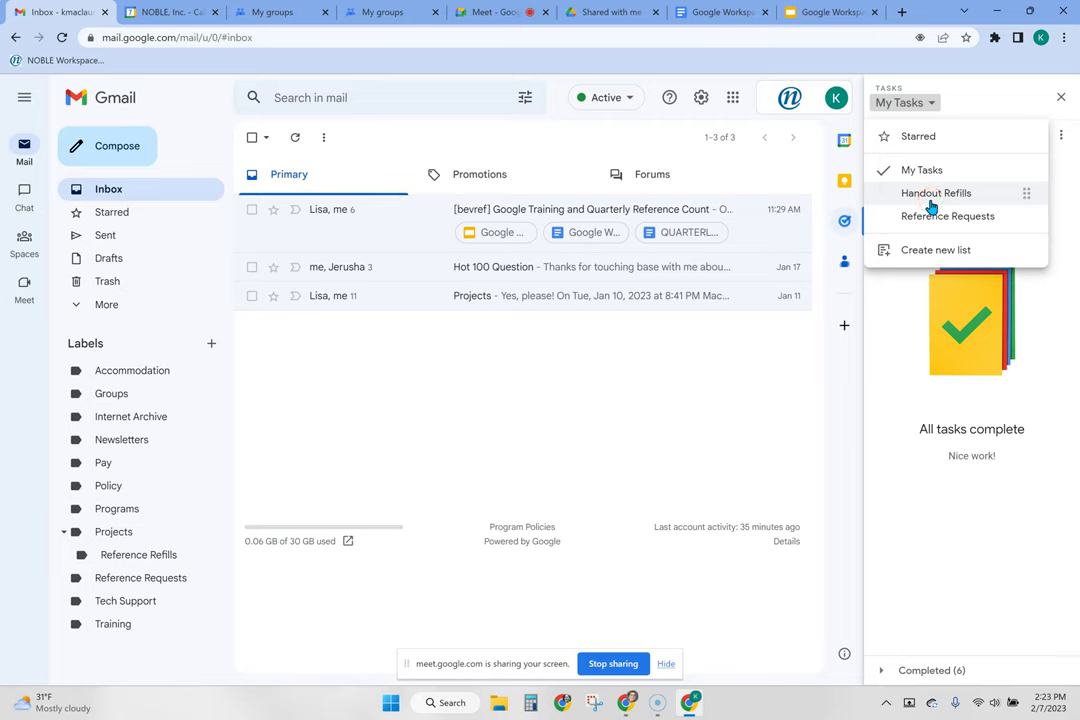
left_click(909, 344)
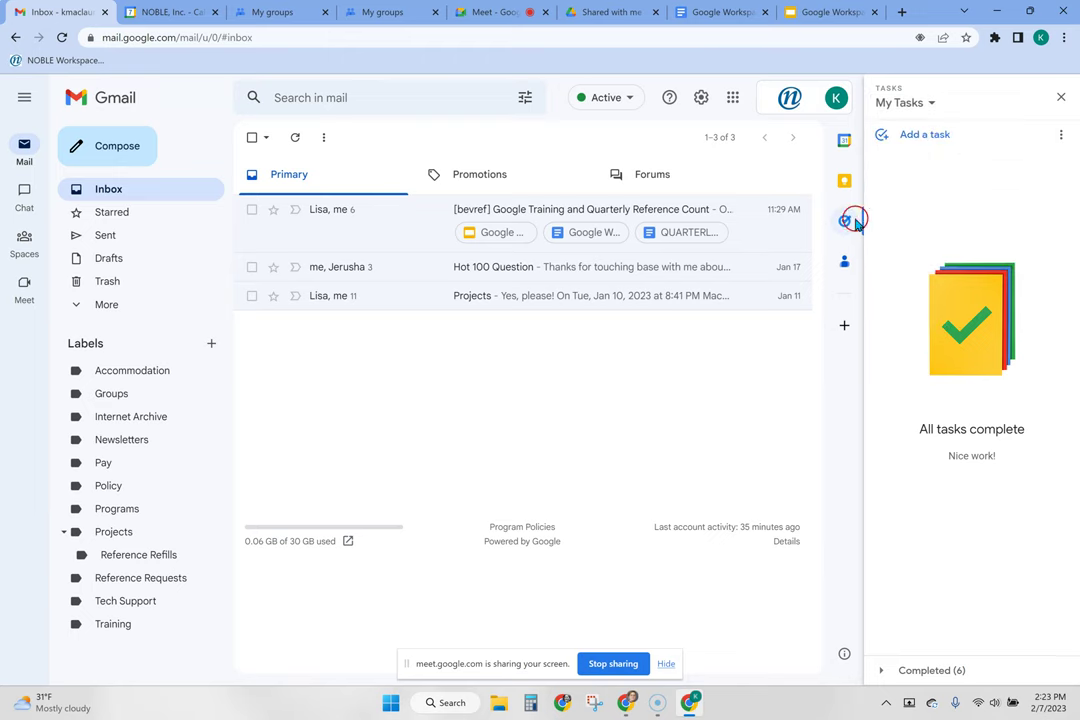
left_click(902, 104)
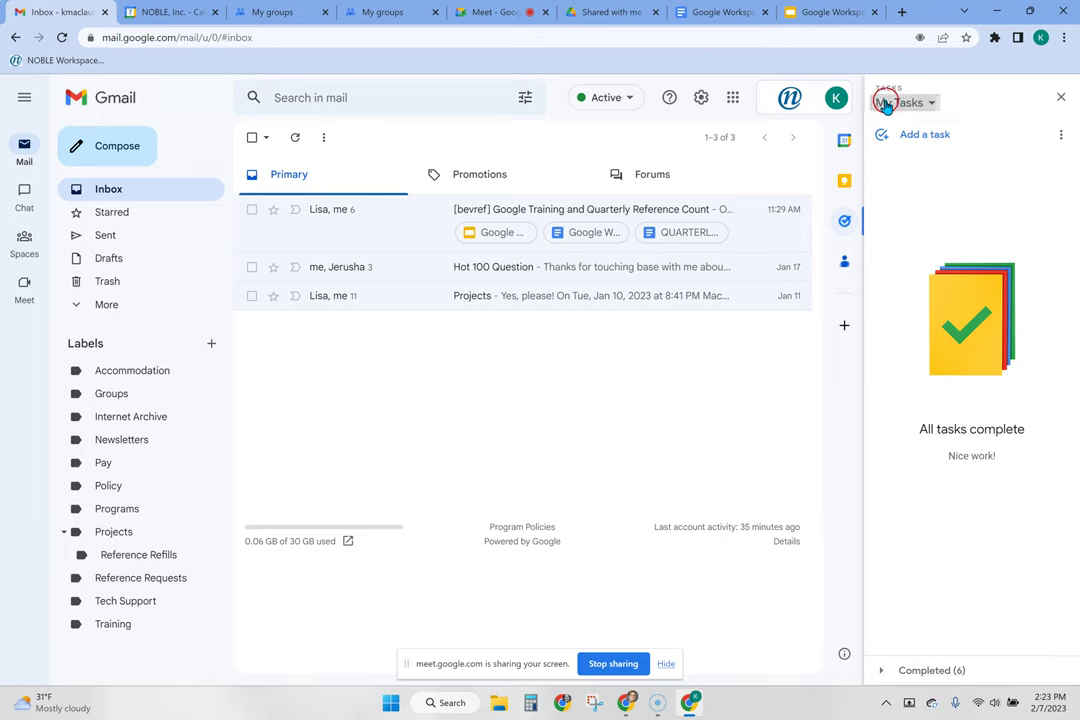
left_click(882, 102)
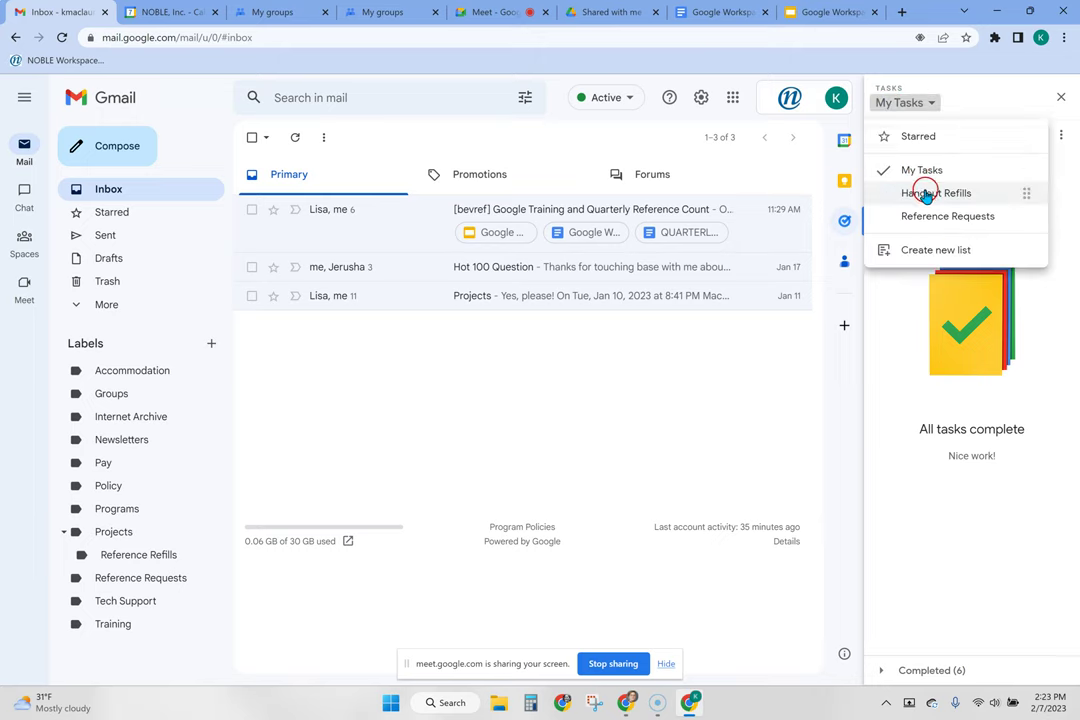
left_click(924, 254)
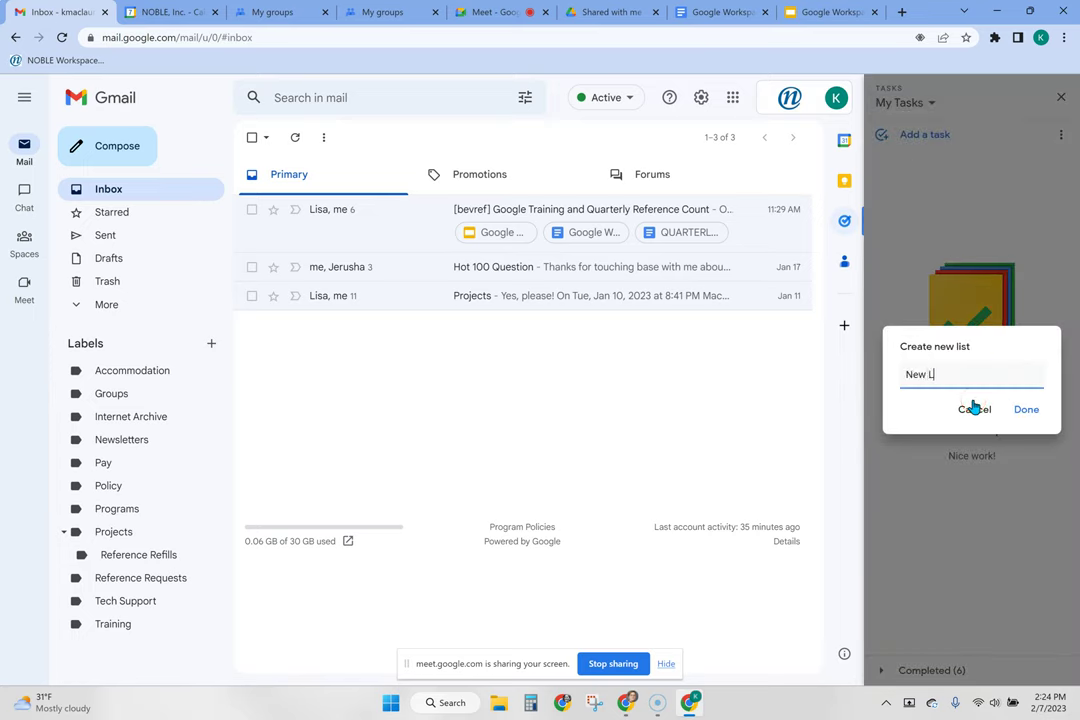
left_click(1028, 410)
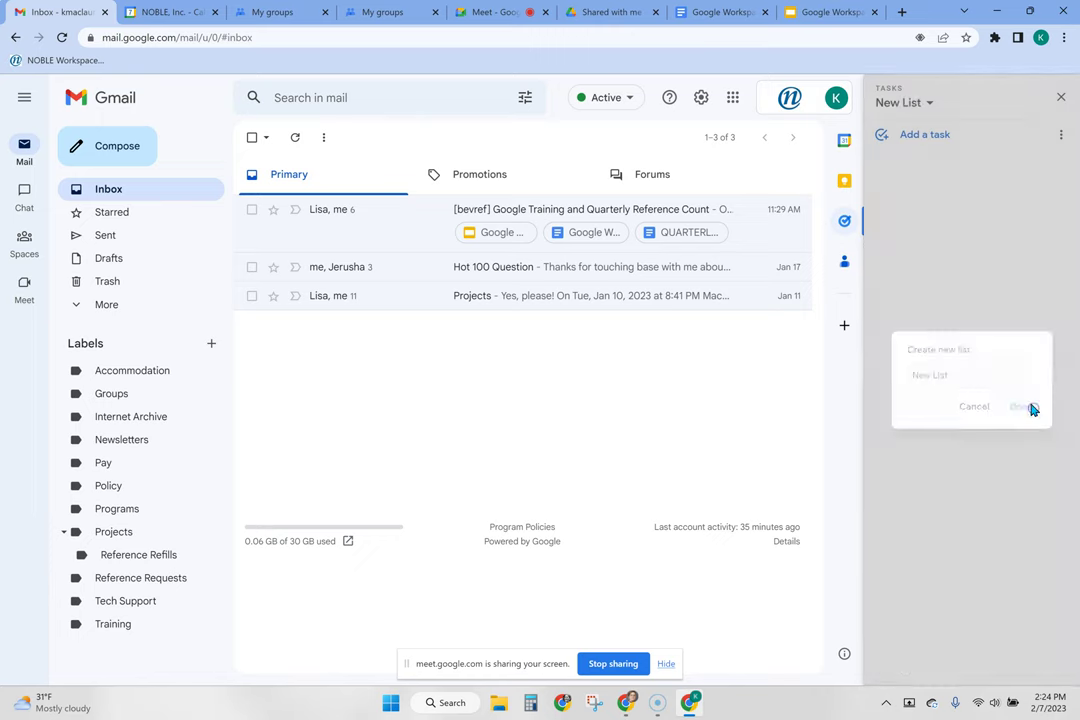
Delete the task list named New List
left_click(1060, 135)
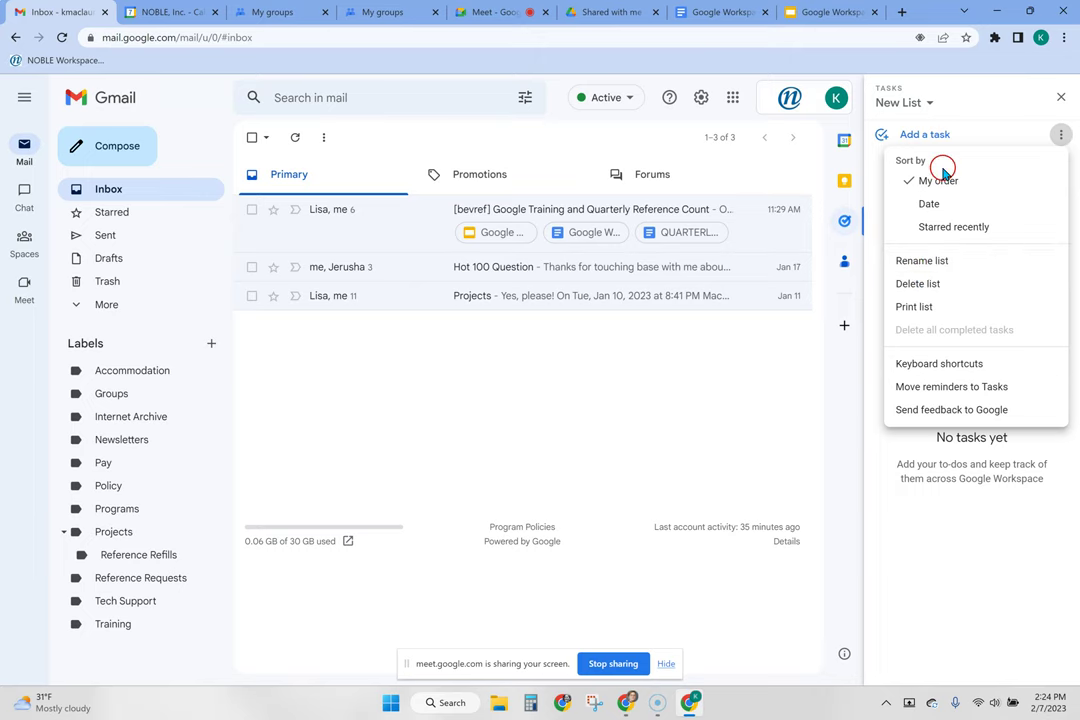
left_click(931, 292)
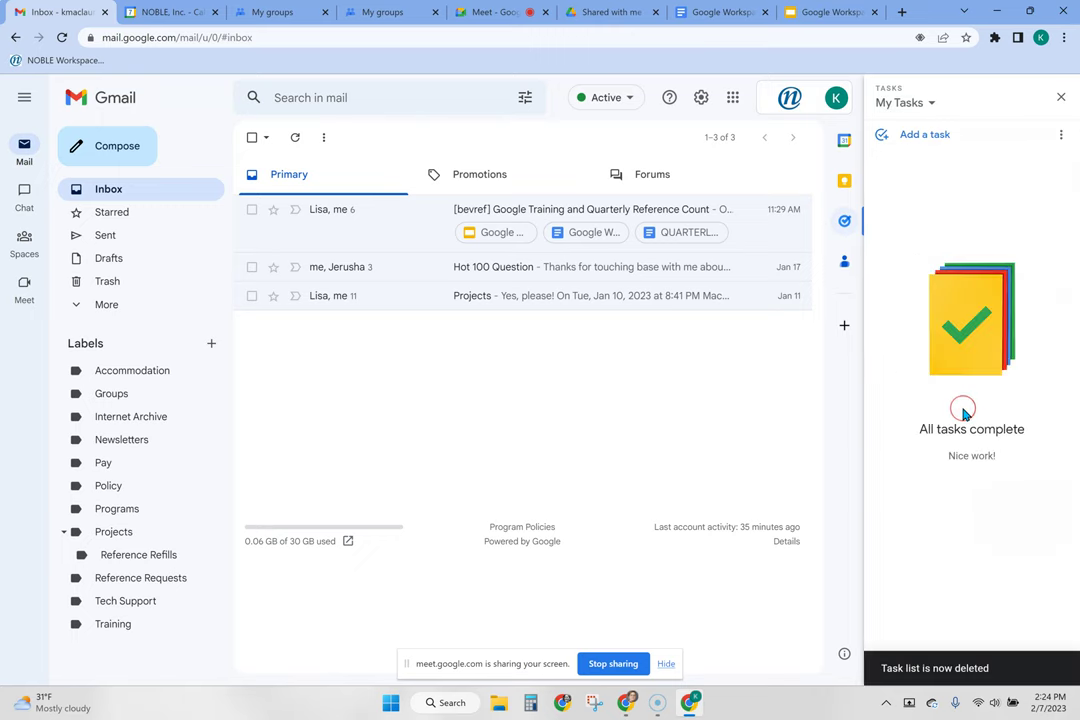
left_click(992, 380)
mouse_move(993, 383)
left_mouse_down()
mouse_move(947, 195)
mouse_move(931, 199)
left_mouse_up()
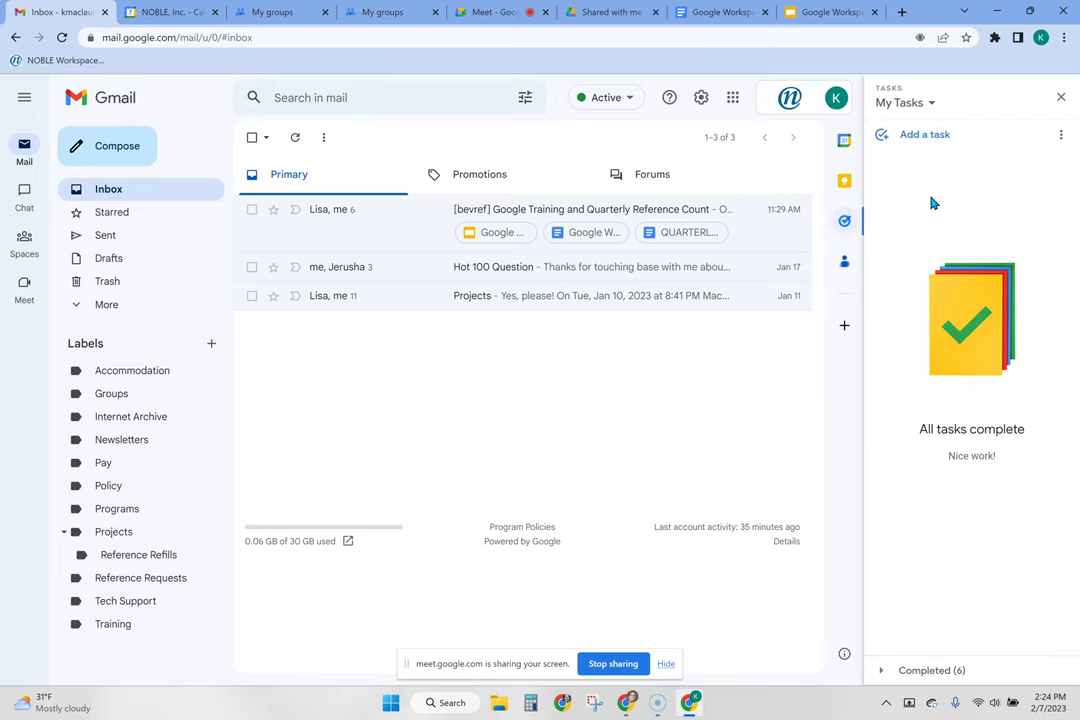
Add a task titled "Do the task from task pane" to My Tasks and date it February 7, 2023
left_click(912, 136)
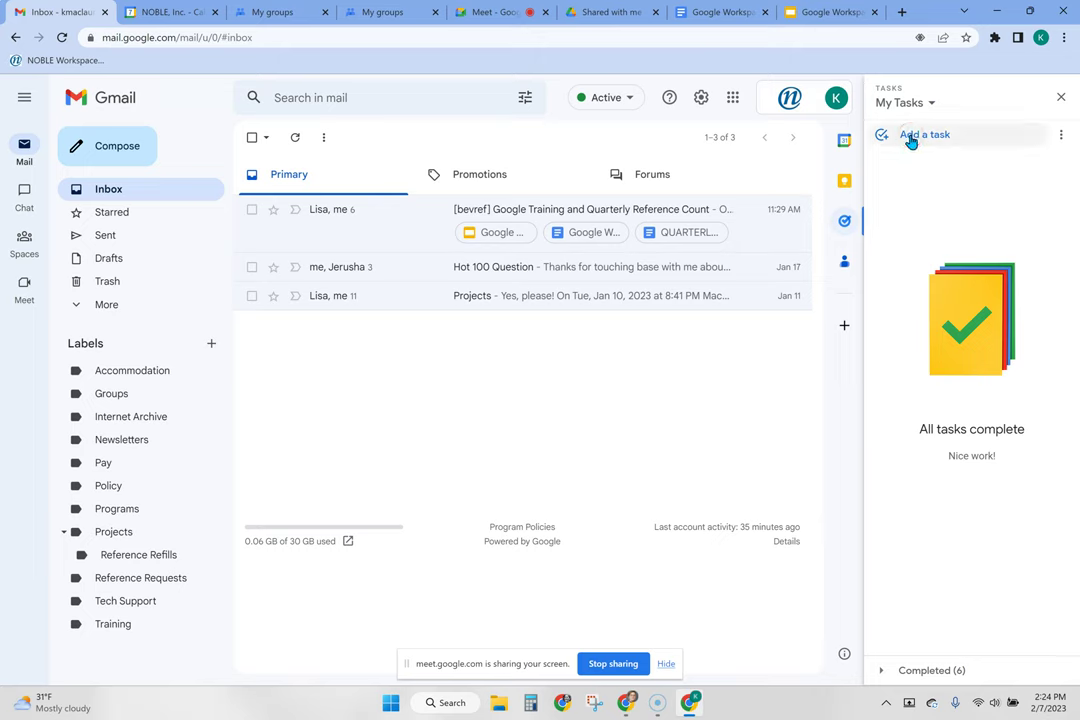
left_click(911, 140)
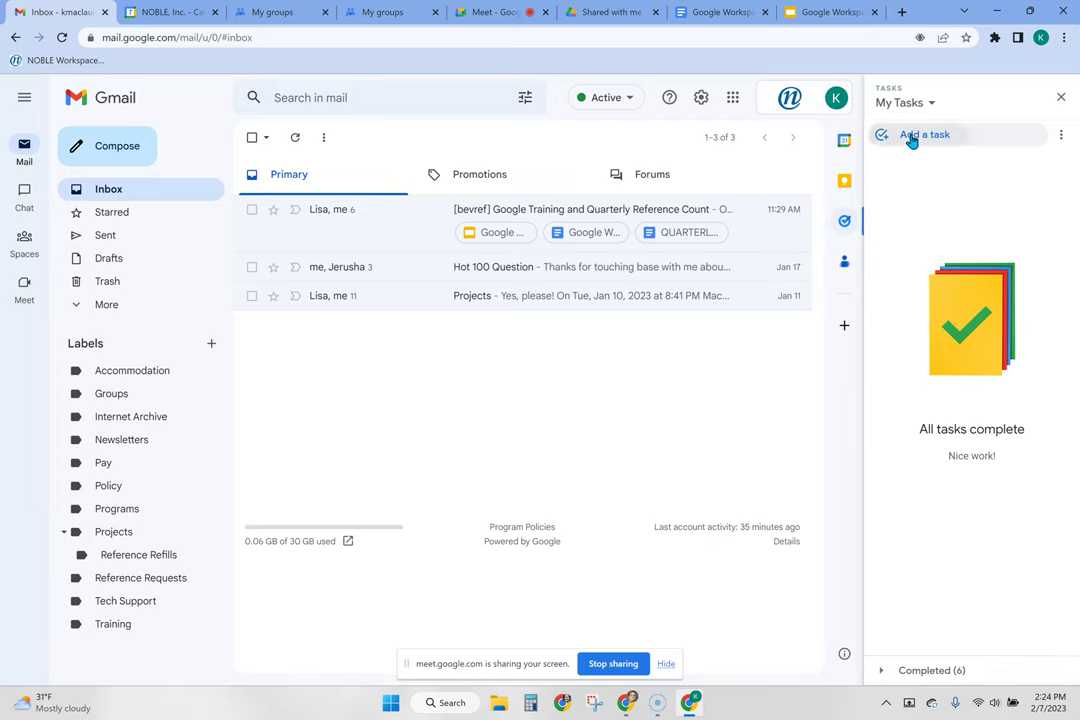
left_click(922, 168)
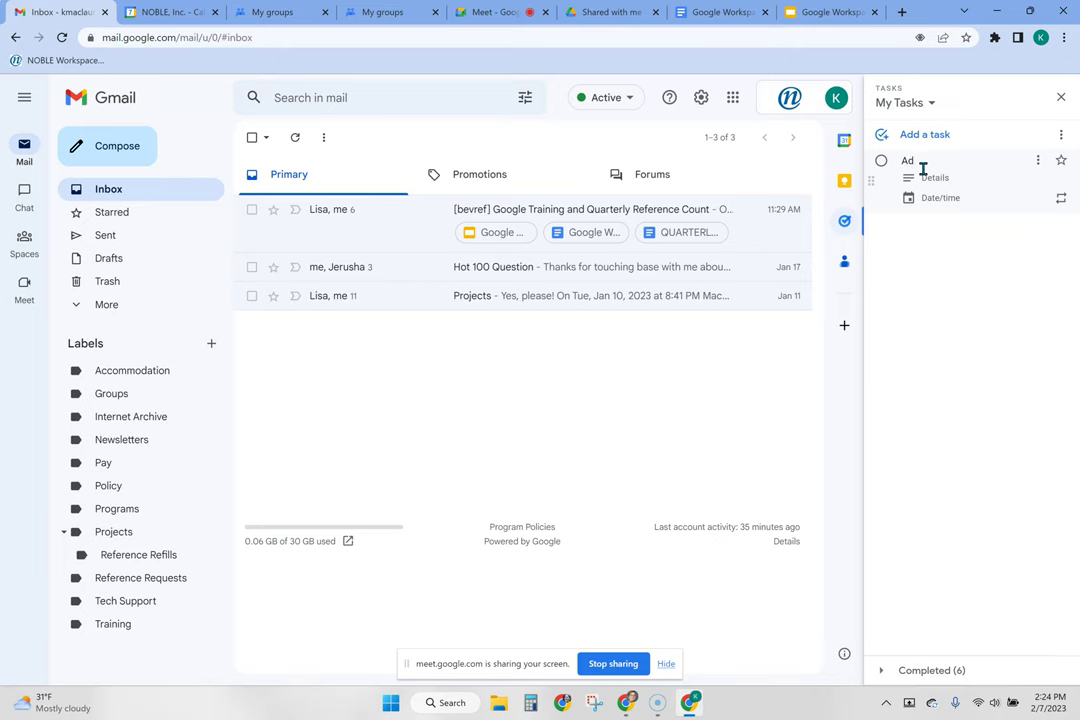
key("BackSpace")
key("BackSpace")
key("BackSpace")
left_click(926, 140)
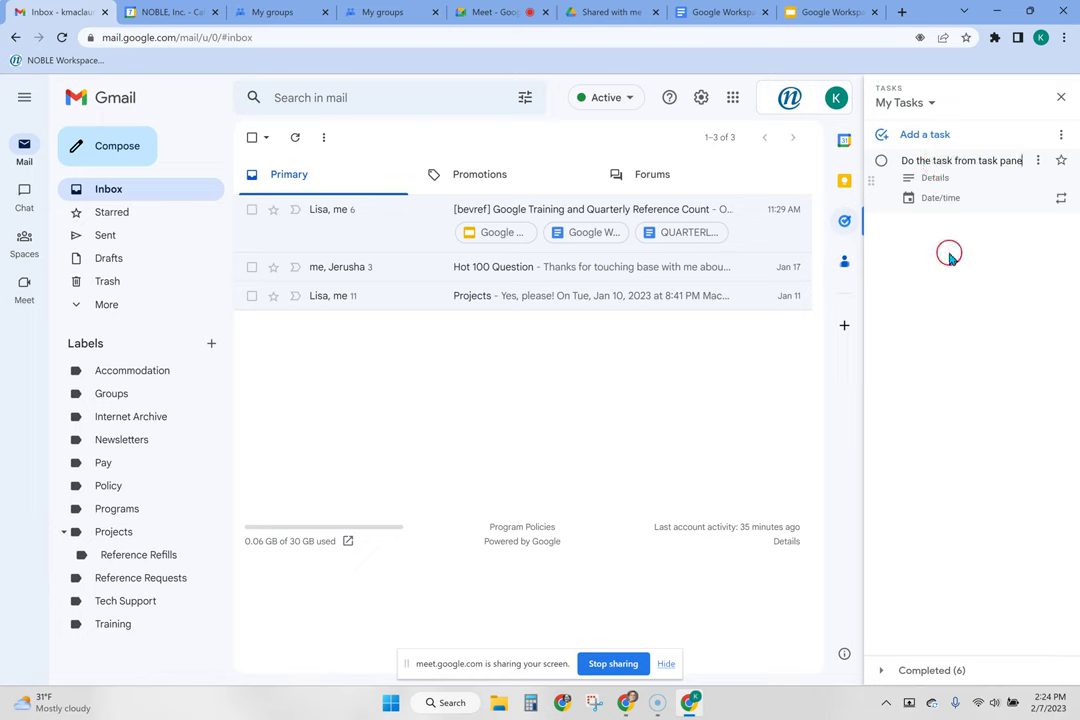
left_click(940, 200)
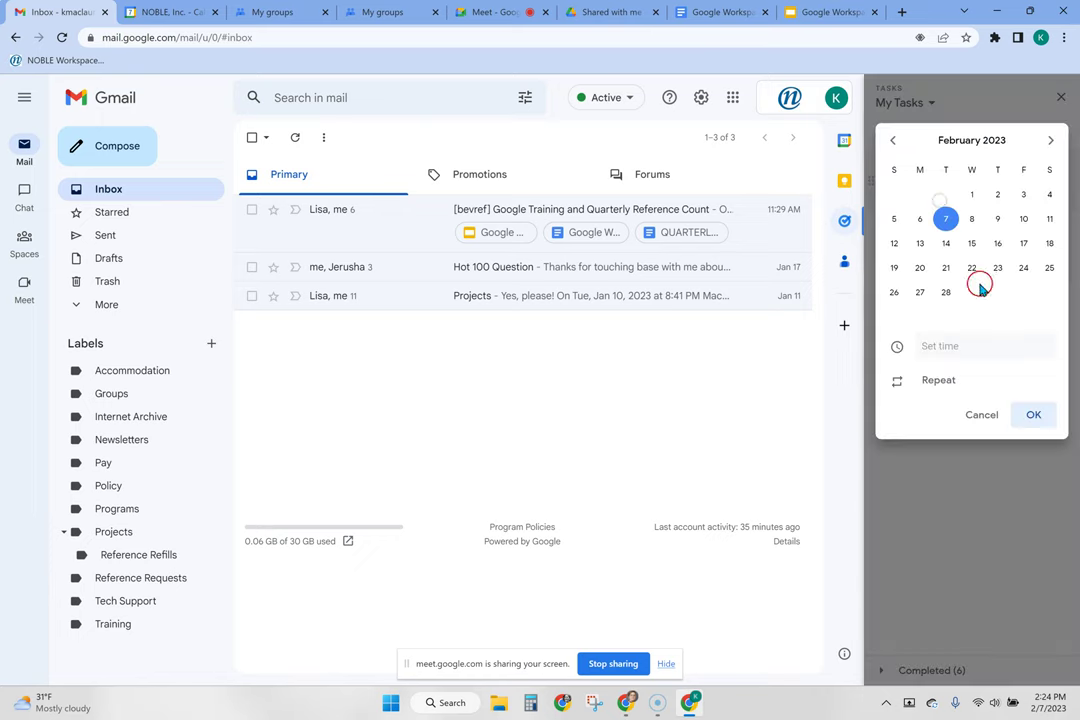
left_click(1033, 414)
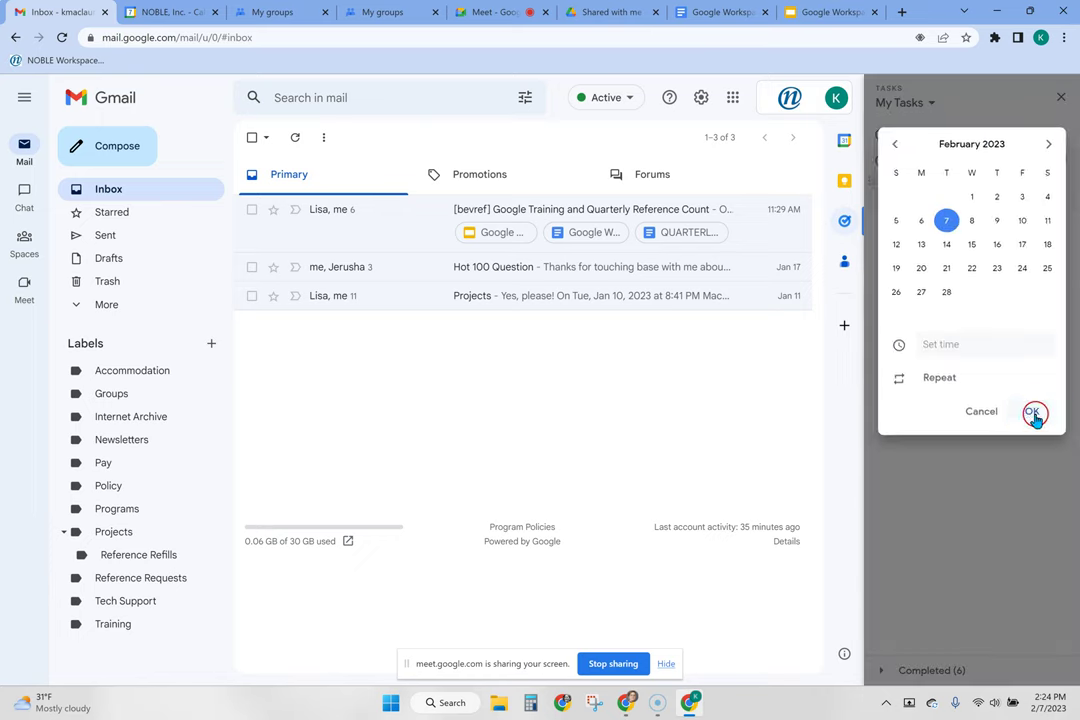
Switch to Google Calendar and check the new task both on February 7 and in the My Tasks list
left_click(966, 388)
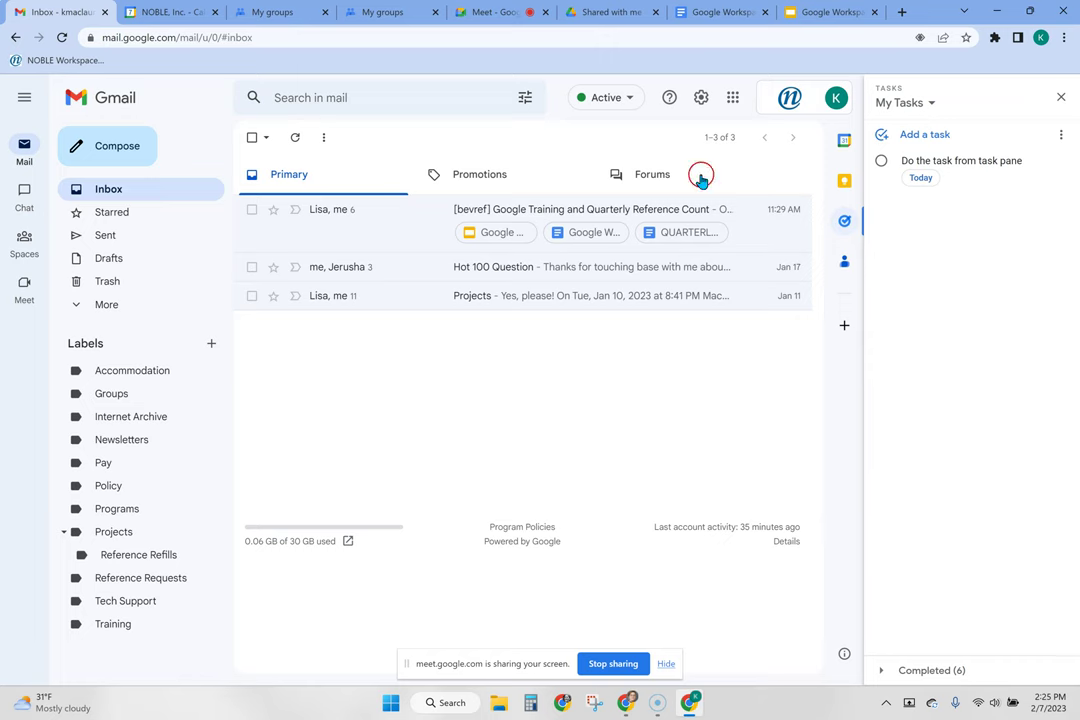
left_click(152, 14)
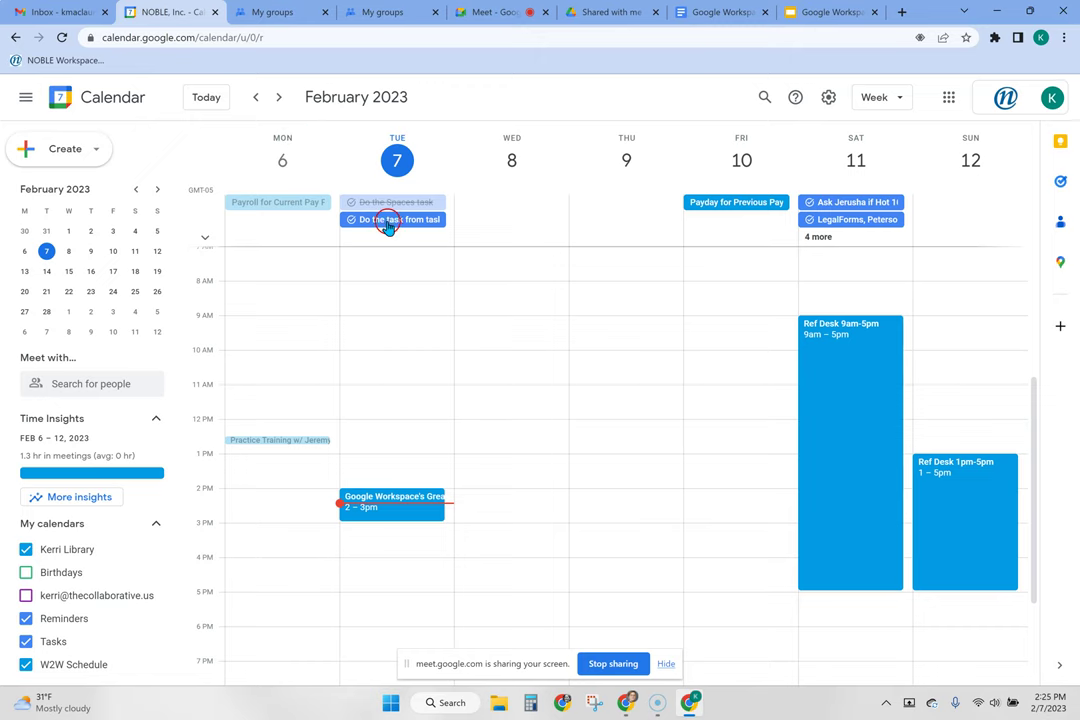
left_click(1060, 181)
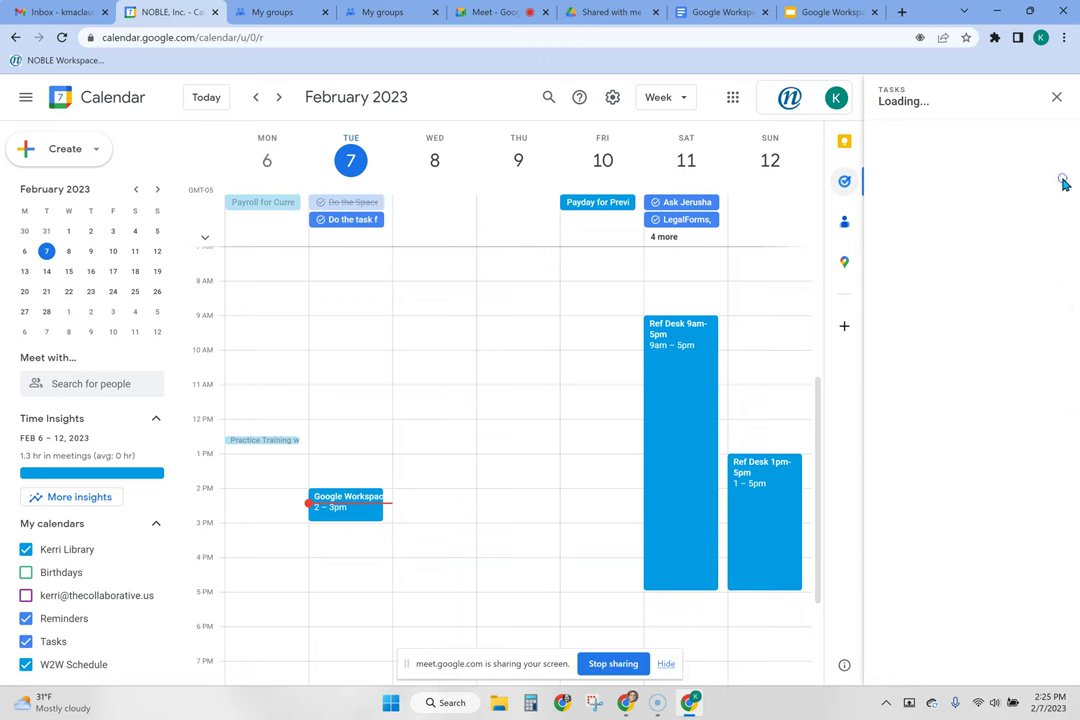
left_click(845, 186)
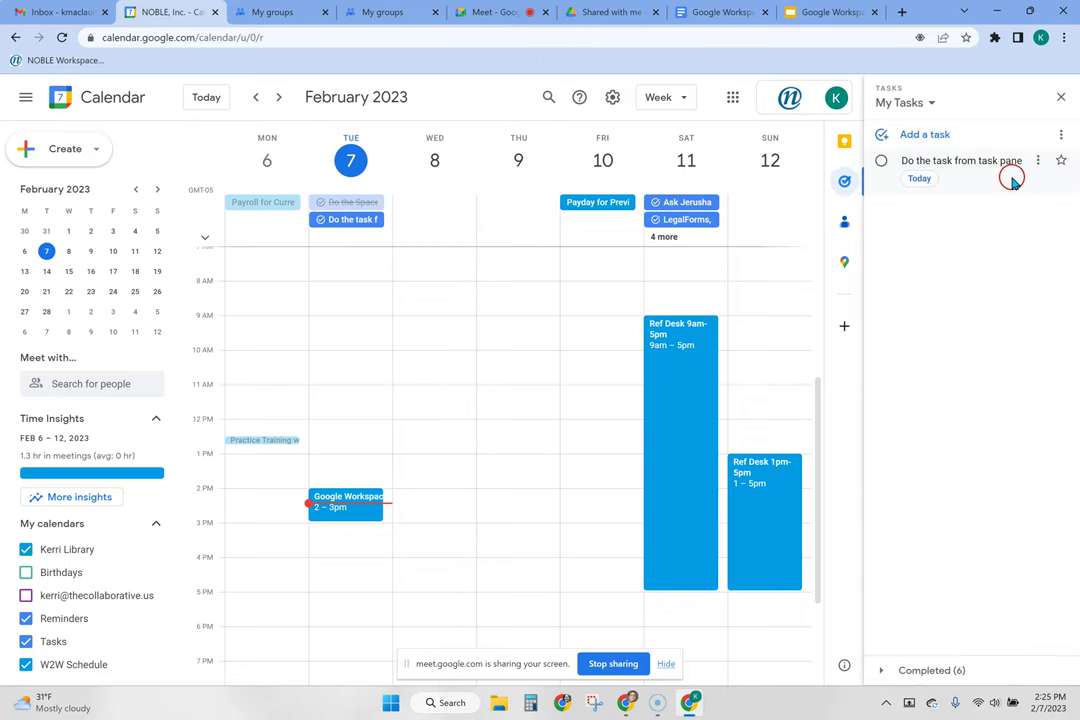
left_click(845, 183)
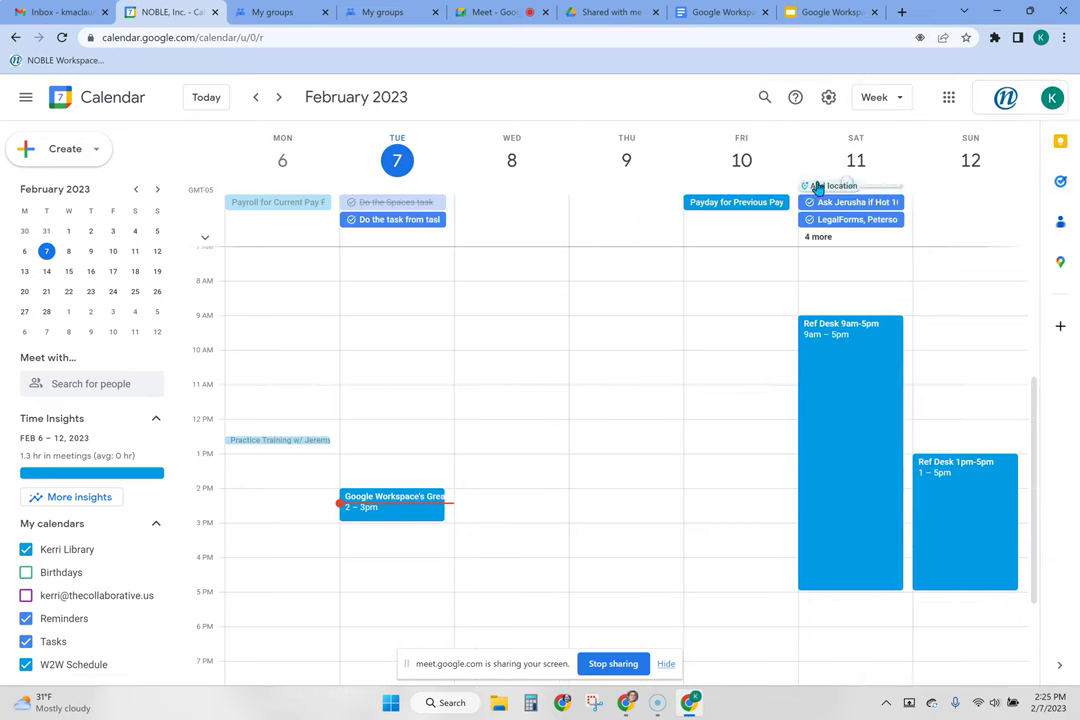
Create an all-day task on February 7, 2023 titled "Do the task from calendar" in the My Tasks list
left_click(394, 236)
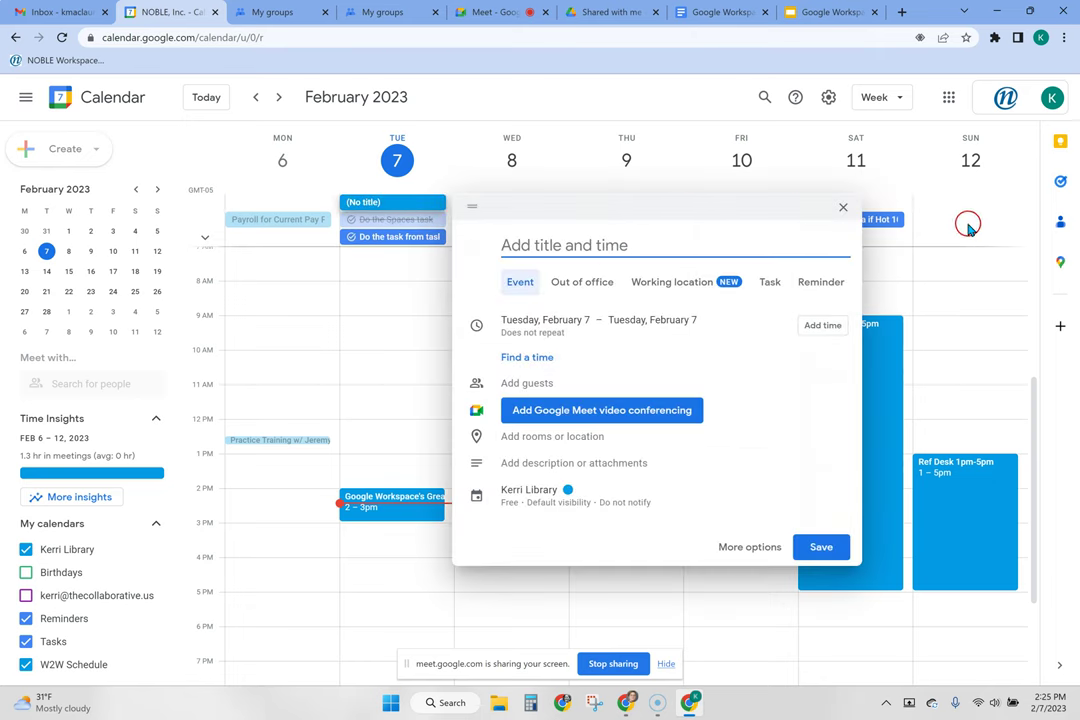
left_click(768, 283)
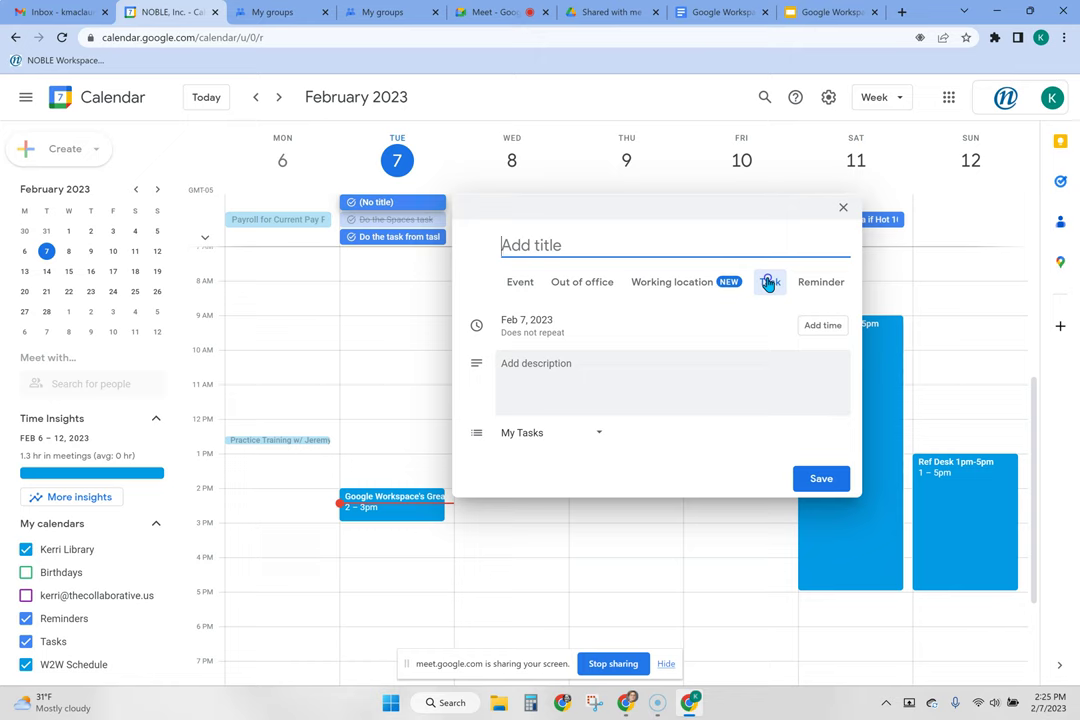
left_click(768, 289)
left_click(572, 258)
type("Do the task from calendar")
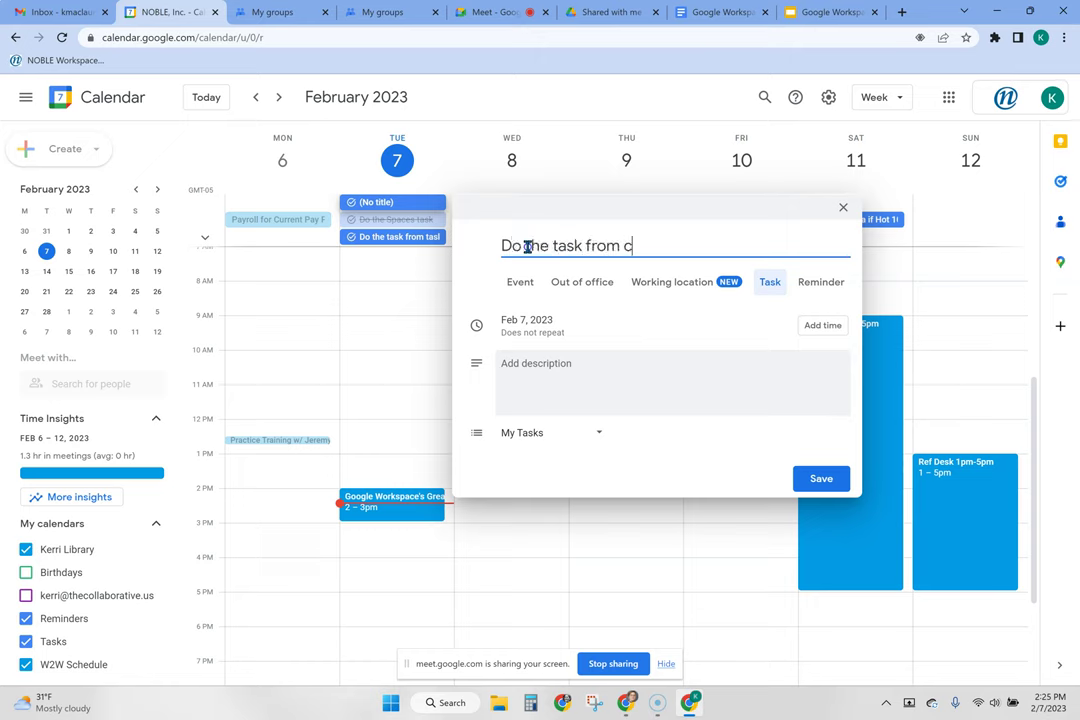
left_click(524, 434)
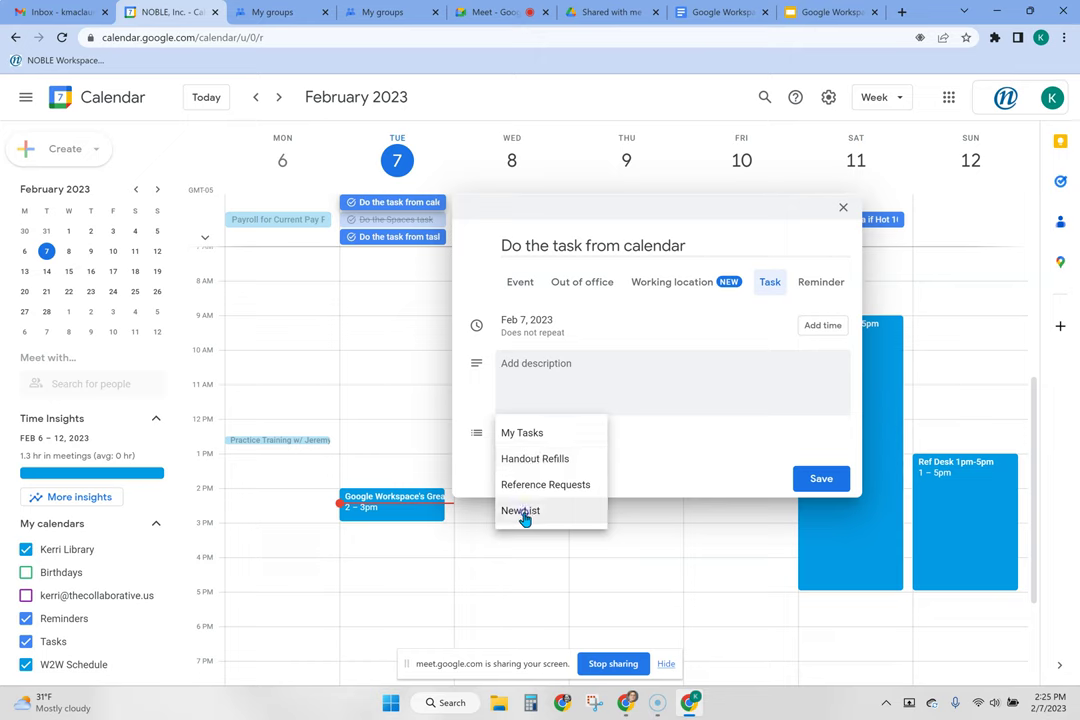
left_click(512, 433)
left_click(806, 477)
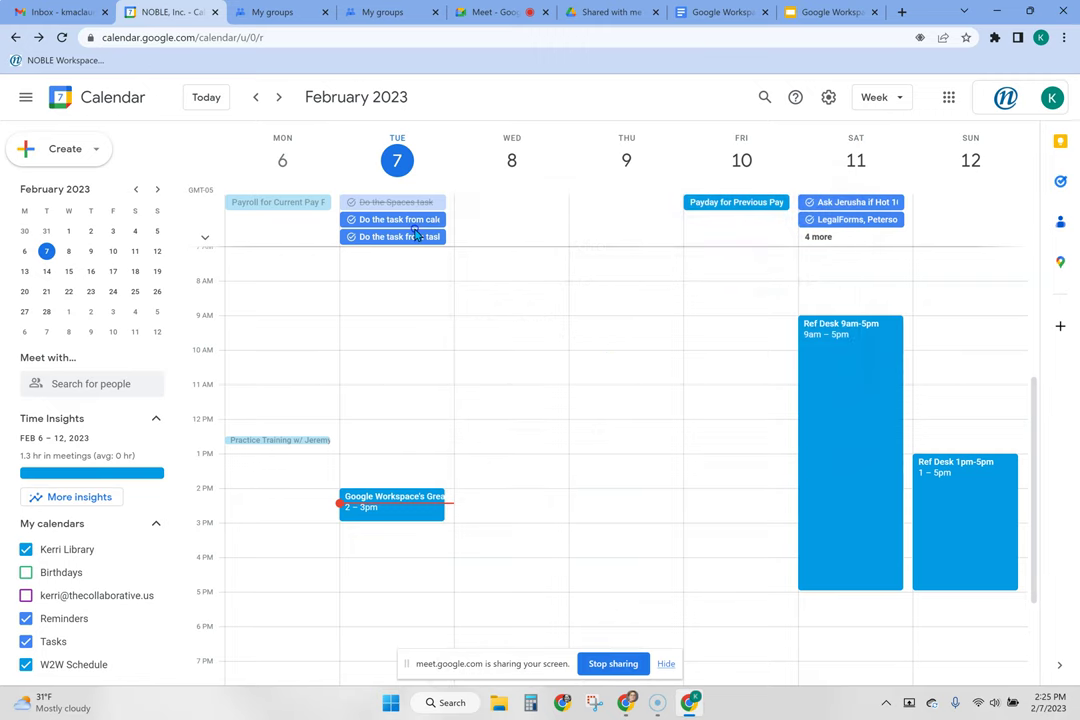
left_click(50, 152)
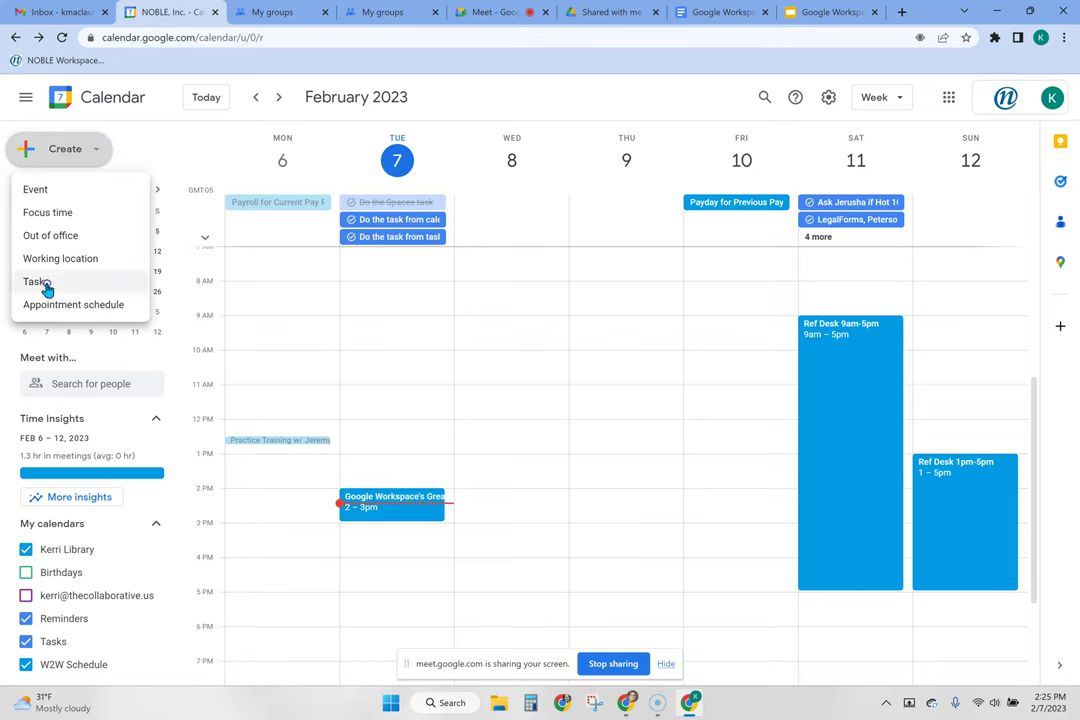
left_click(45, 287)
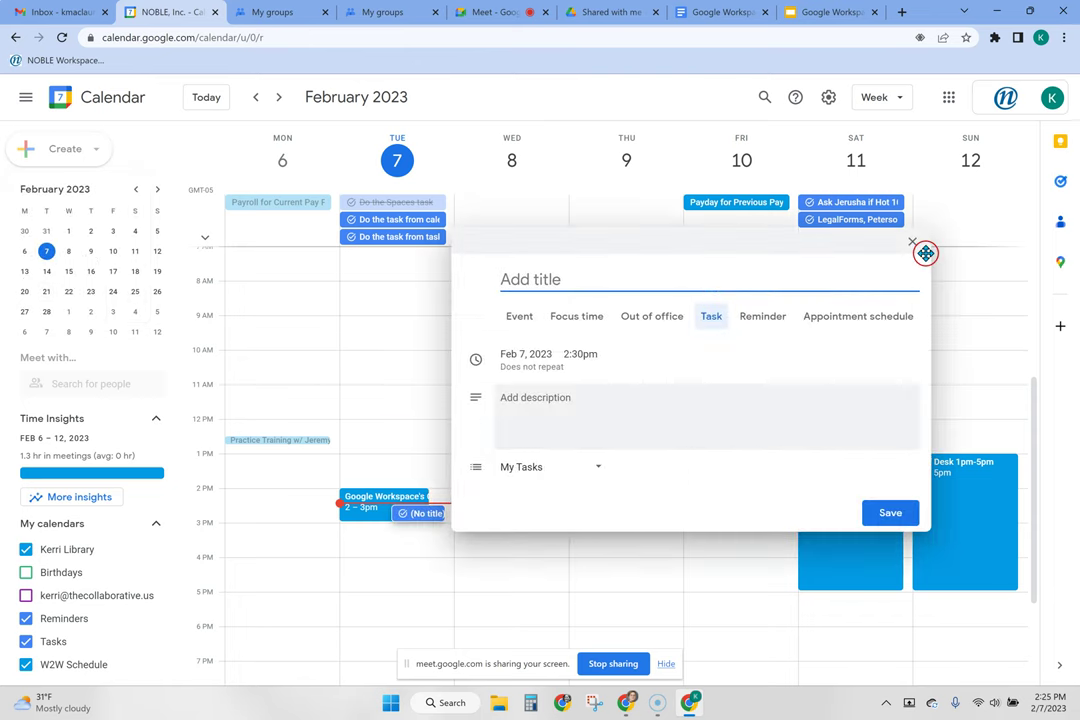
left_click(914, 242)
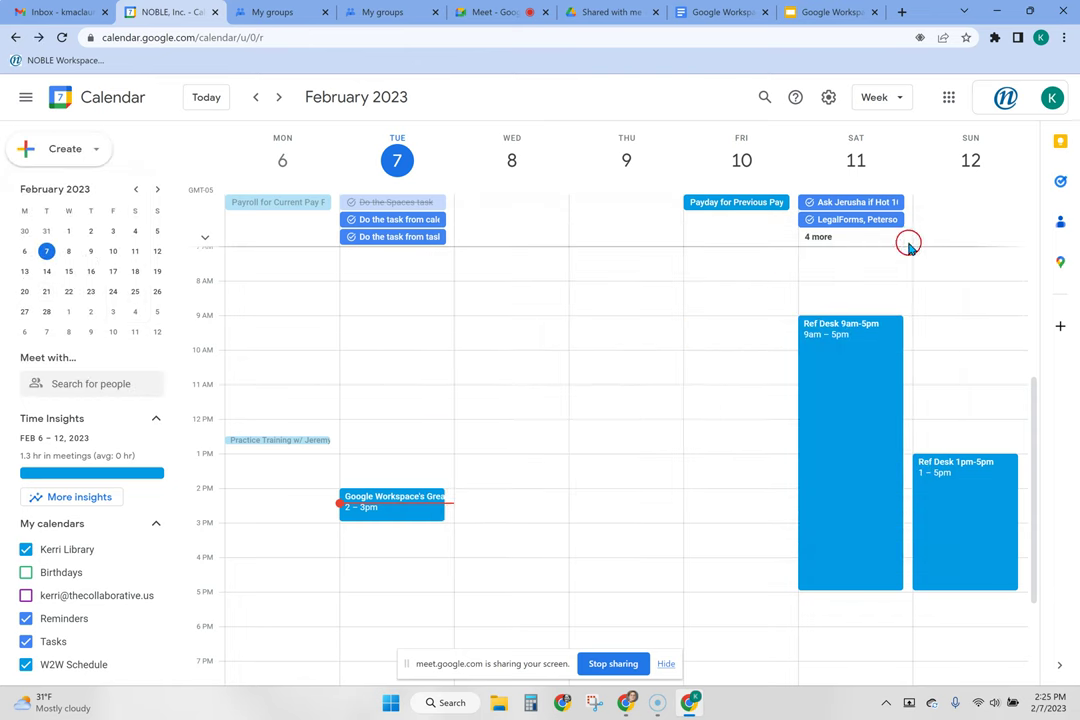
Show the My Tasks list beside the calendar and view the options for the task "Do the task from calendar"
left_click(1063, 183)
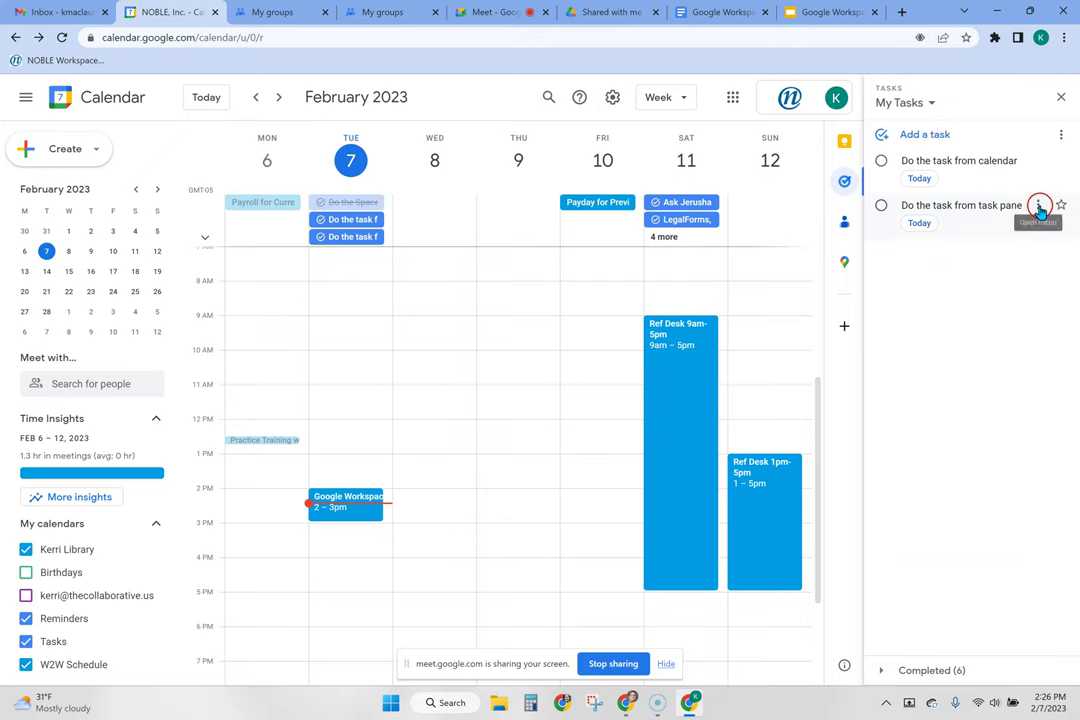
left_click(1040, 162)
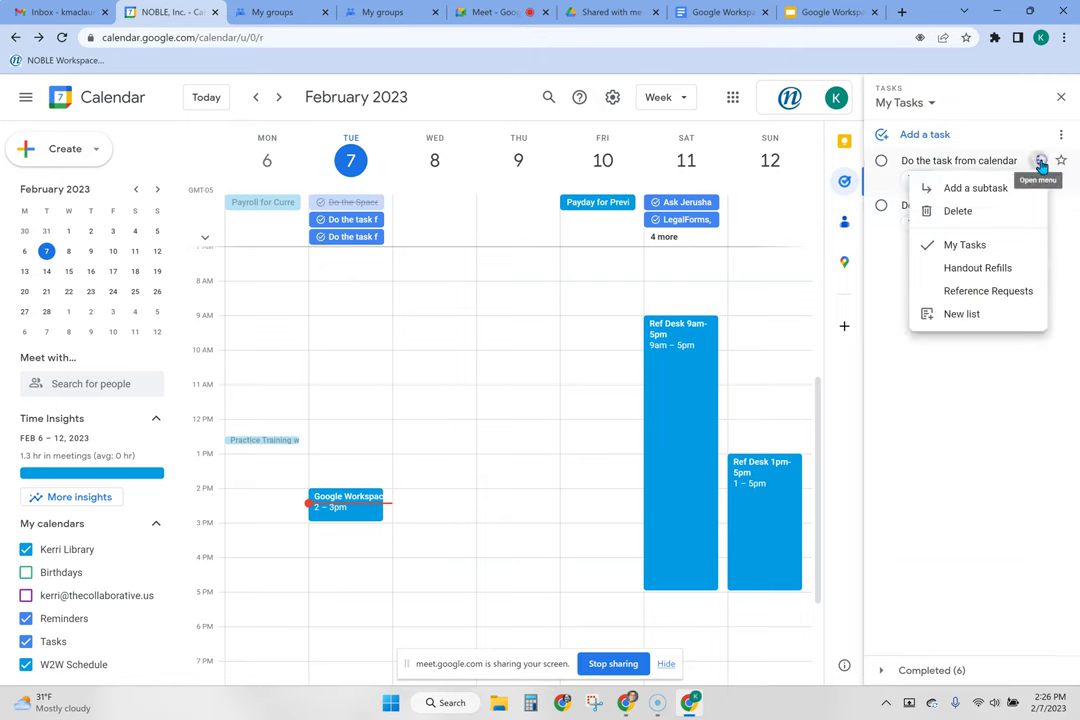
left_click(965, 433)
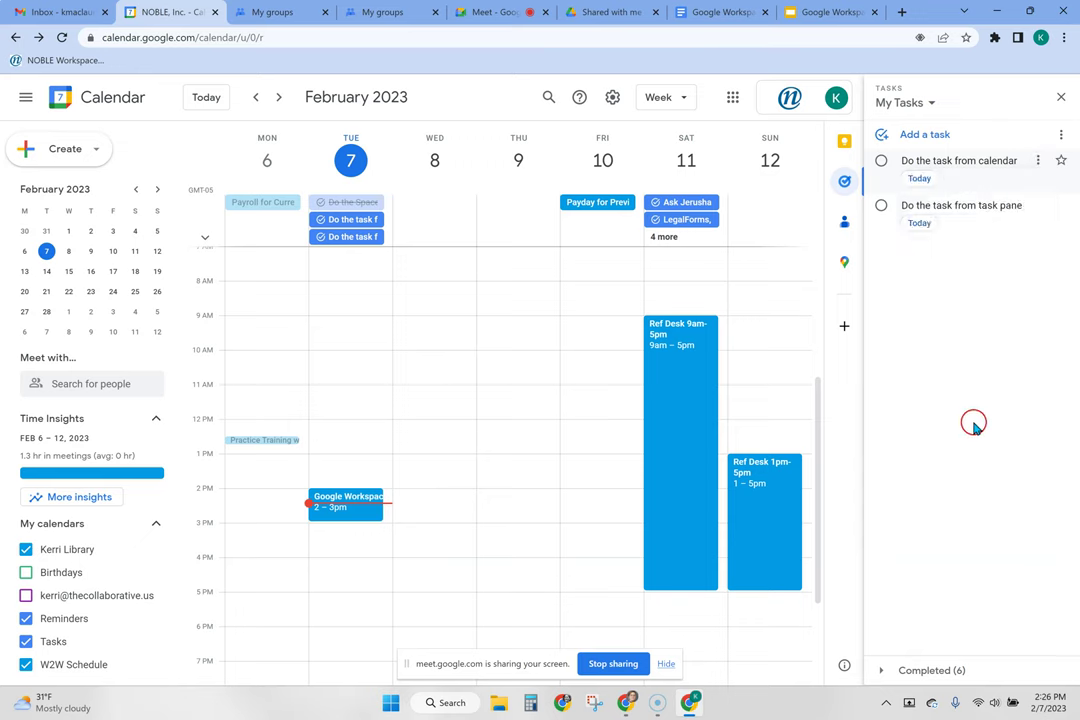
Switch to Gmail, open the email "[bevref] Google Training and Quarterly Reference Count" and add it to Tasks
left_click(17, 9)
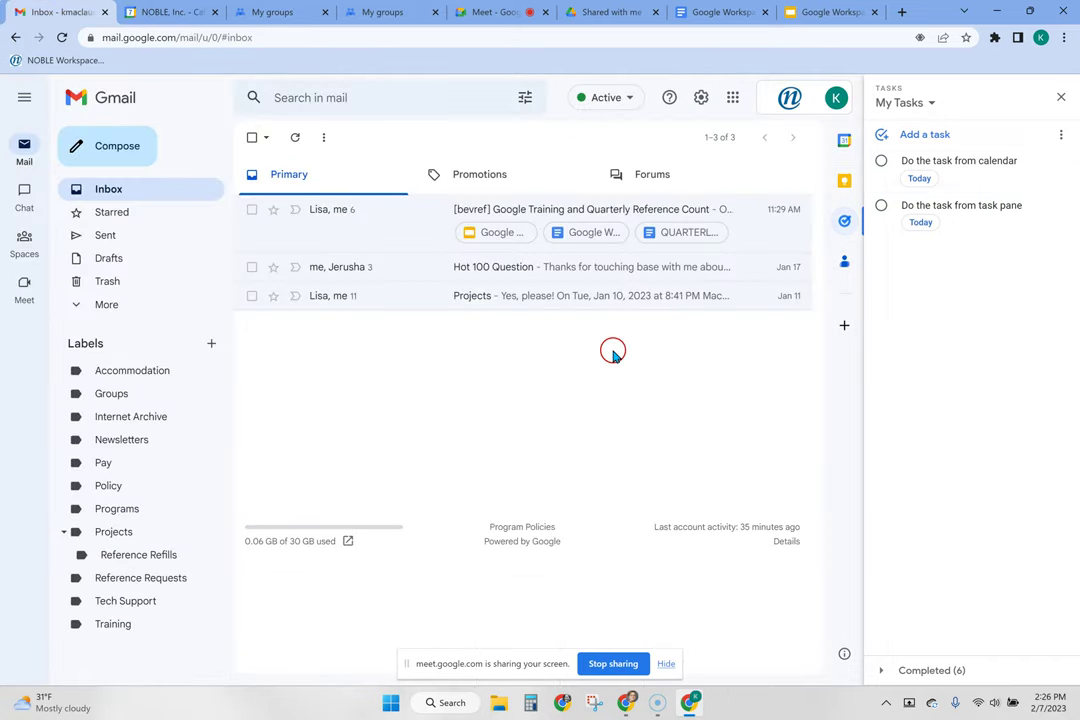
left_click(590, 215)
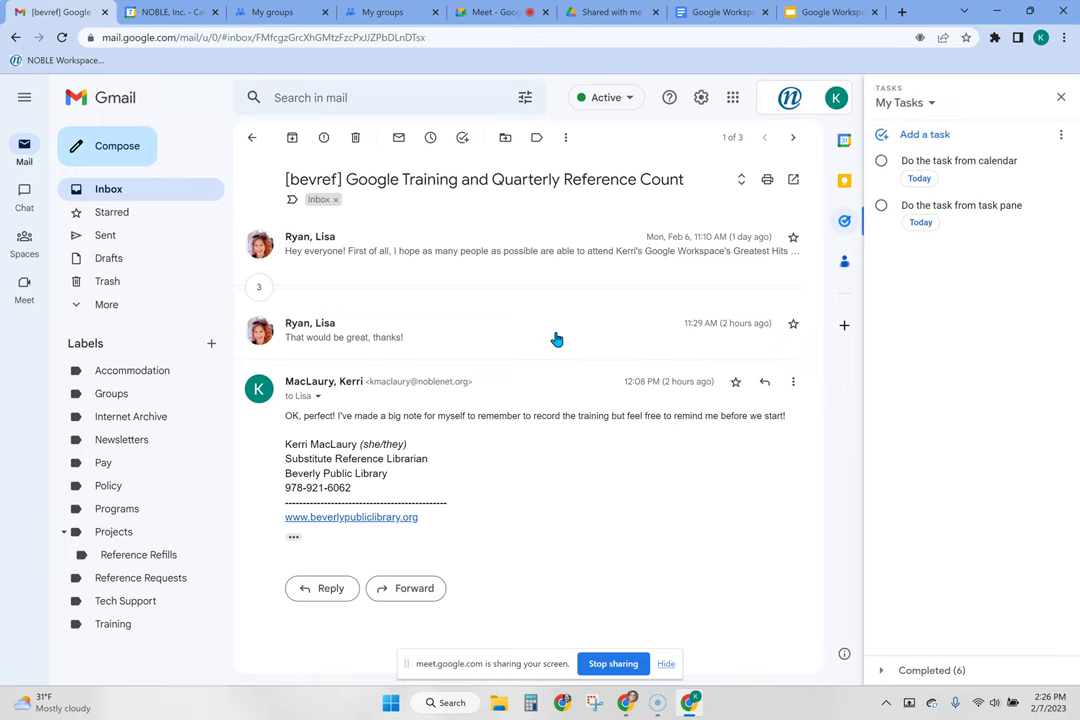
left_click(520, 290)
left_click(463, 139)
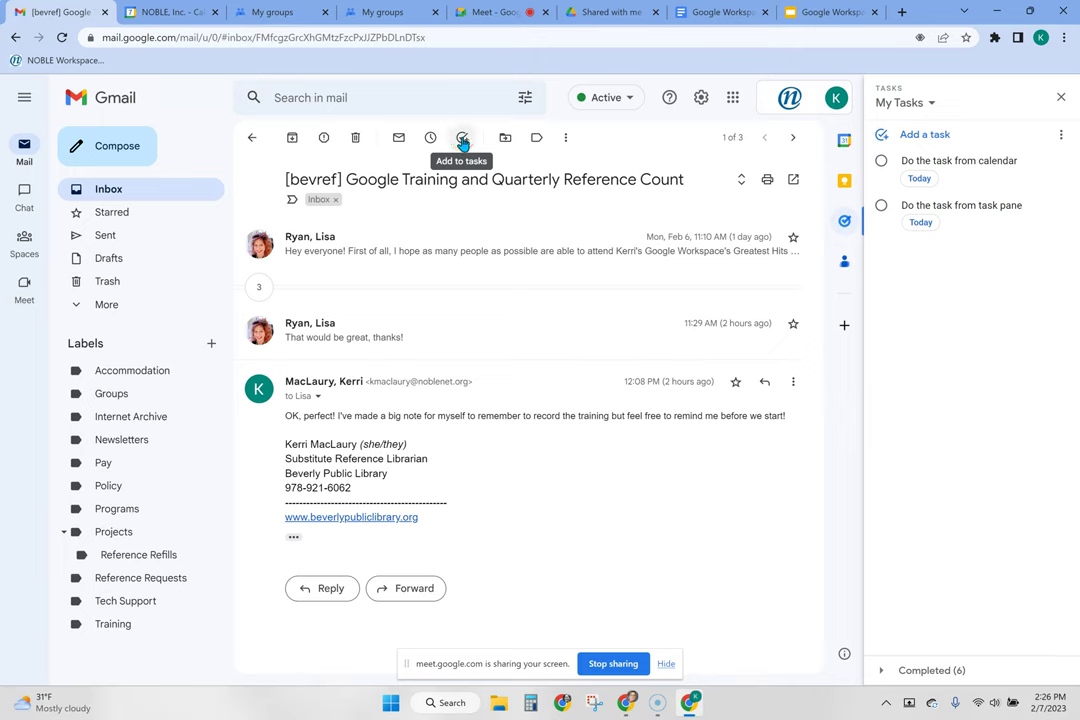
left_click(463, 141)
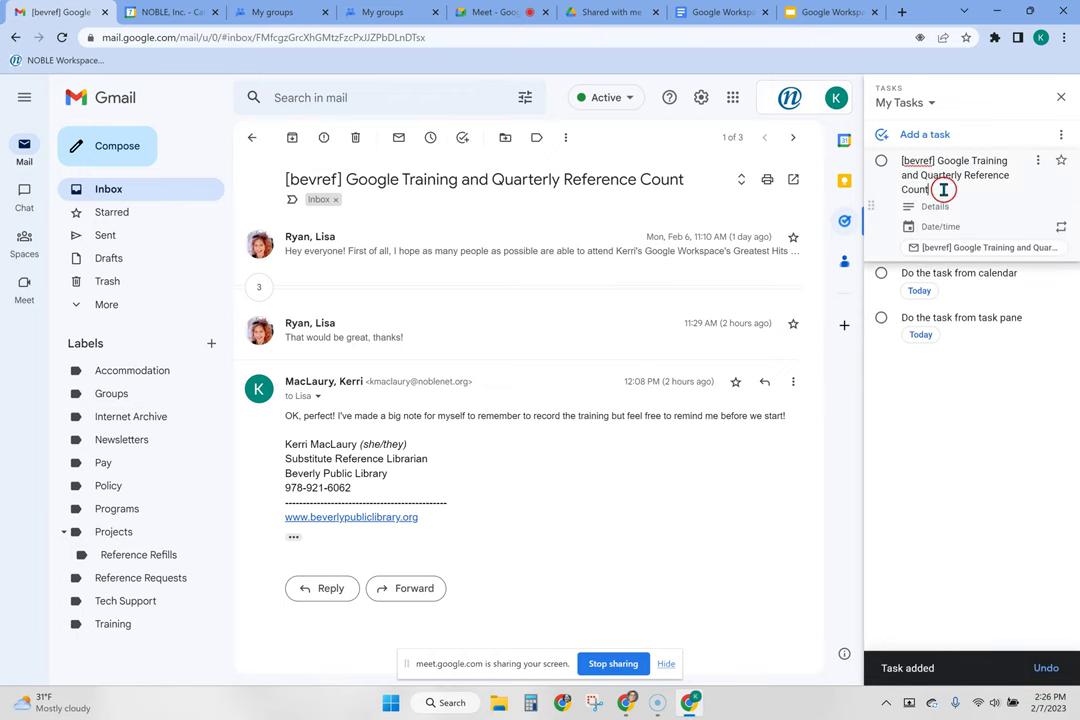
Rename the task made from the email as "Do the email task" and date it February 7, 2023
left_click_drag(942, 188, 902, 163)
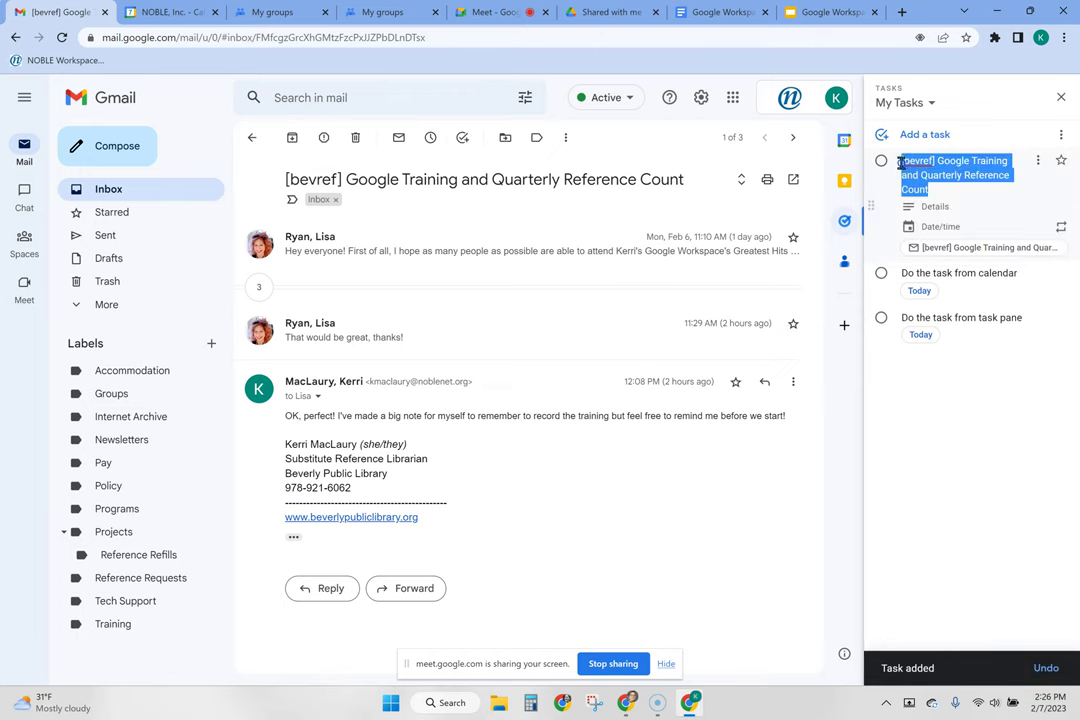
left_click(1014, 409)
type("Do the email task")
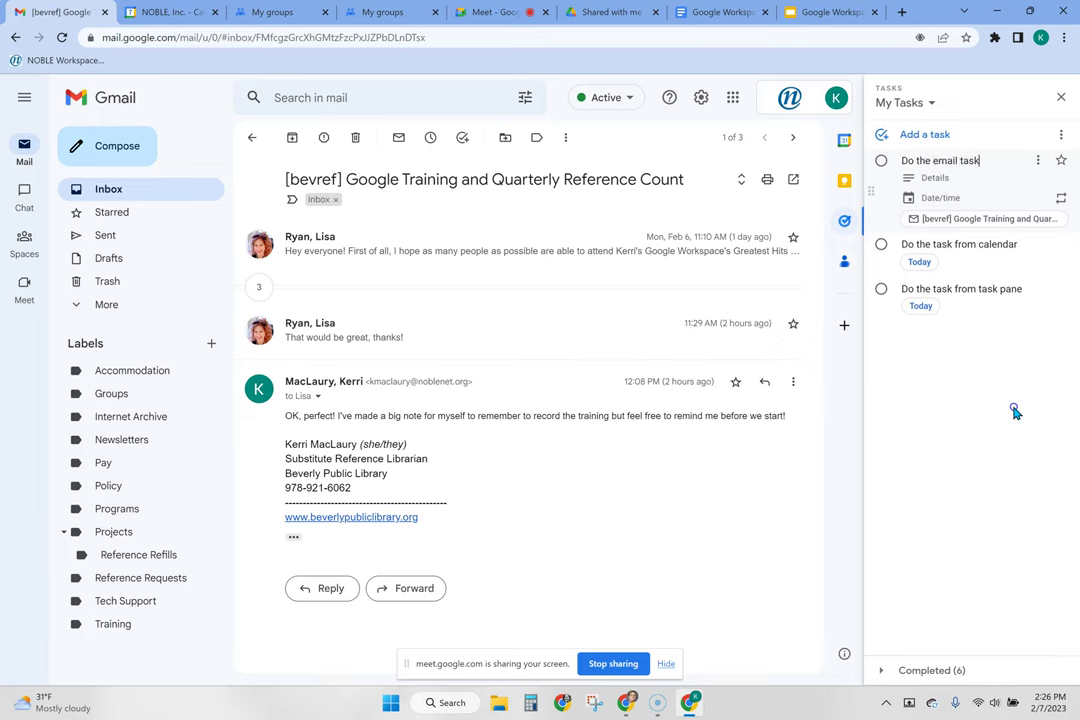
left_click(926, 198)
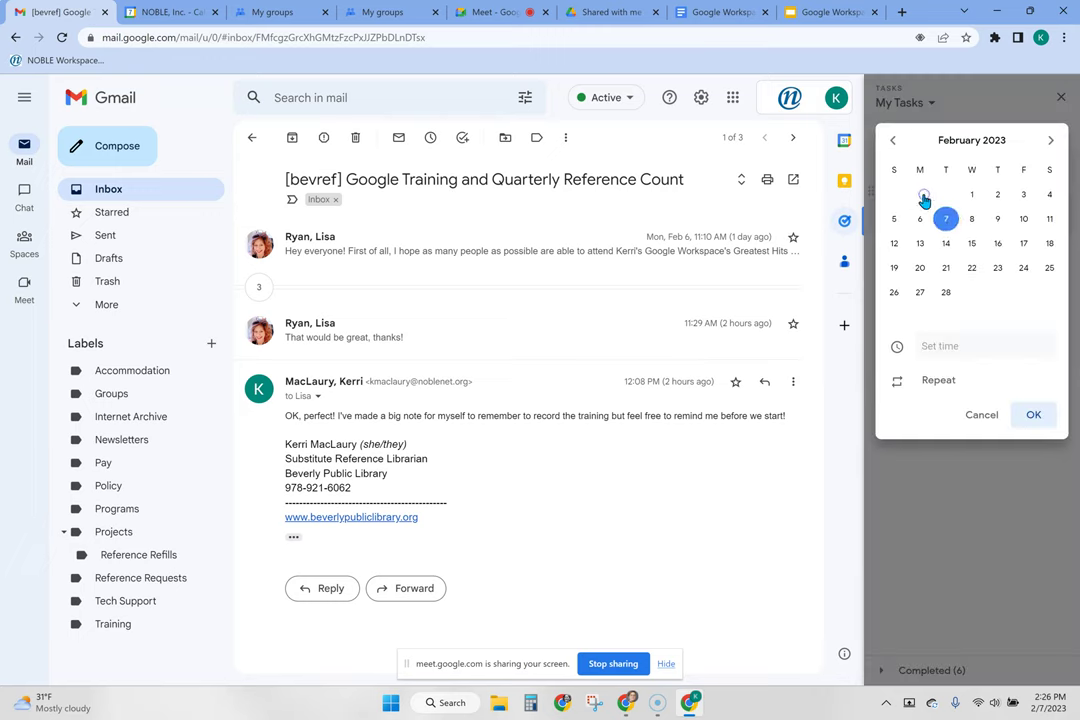
left_click(1033, 414)
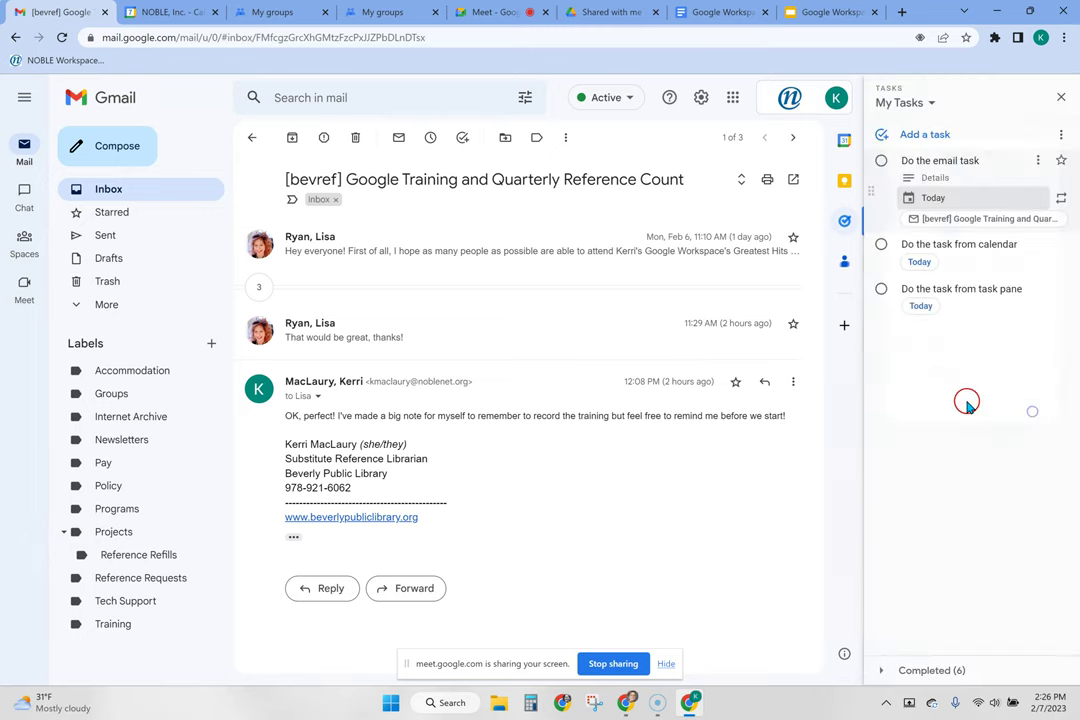
left_click(950, 410)
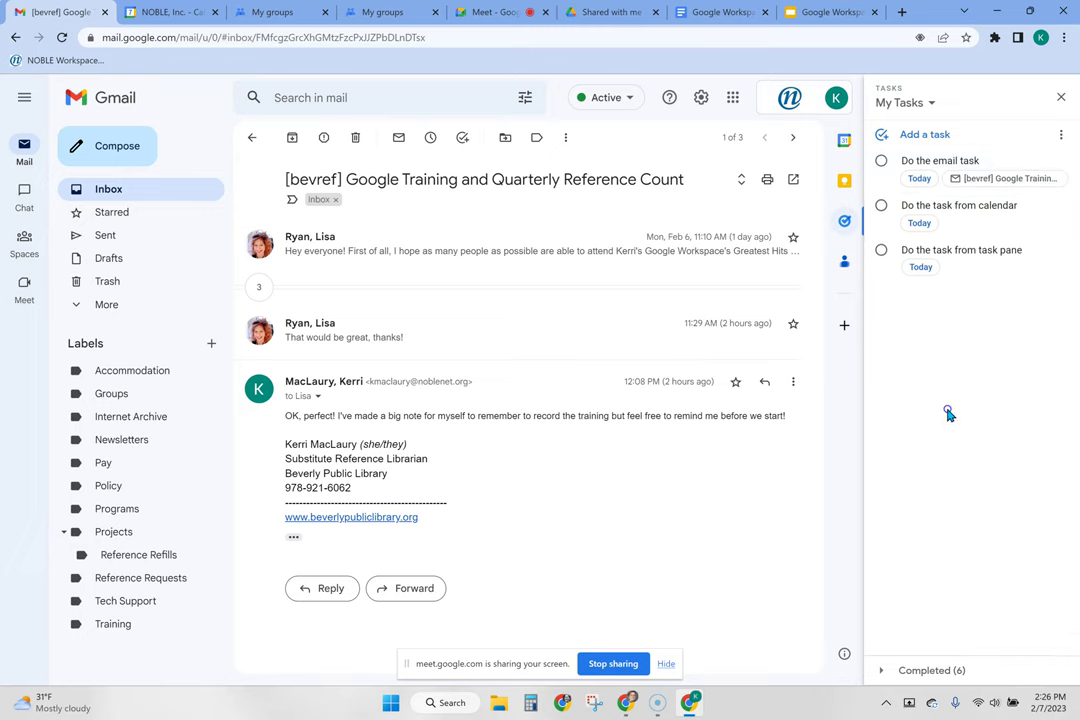